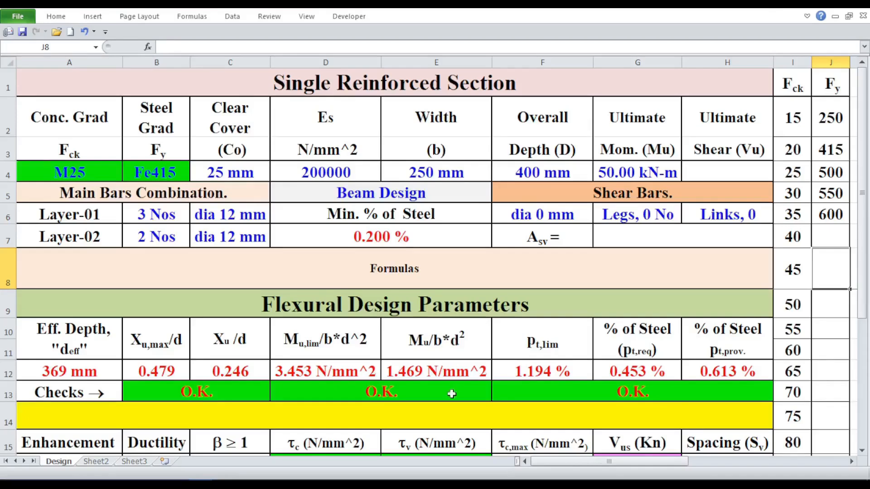
{"action": "scroll", "coordinate": [451, 354], "scroll_direction": "down", "scroll_amount": 1}
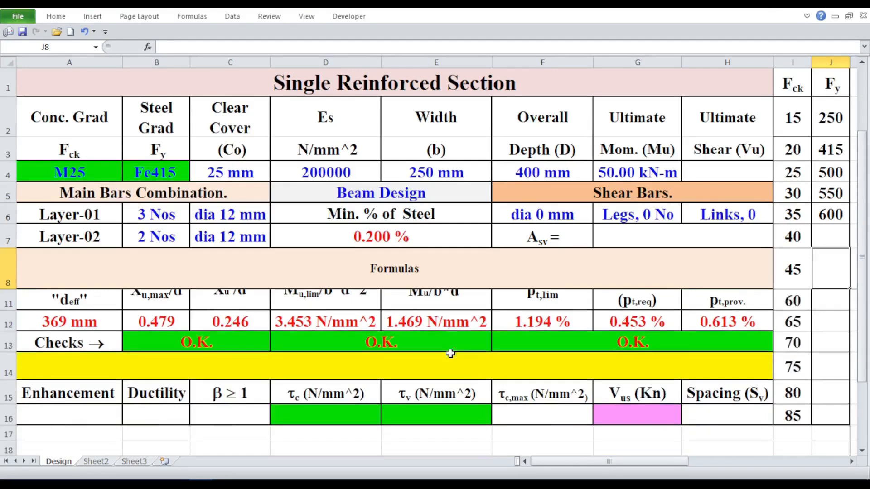
{"action": "scroll", "coordinate": [450, 354], "scroll_direction": "up", "scroll_amount": 1}
{"action": "scroll", "coordinate": [450, 354], "scroll_direction": "down", "scroll_amount": 1}
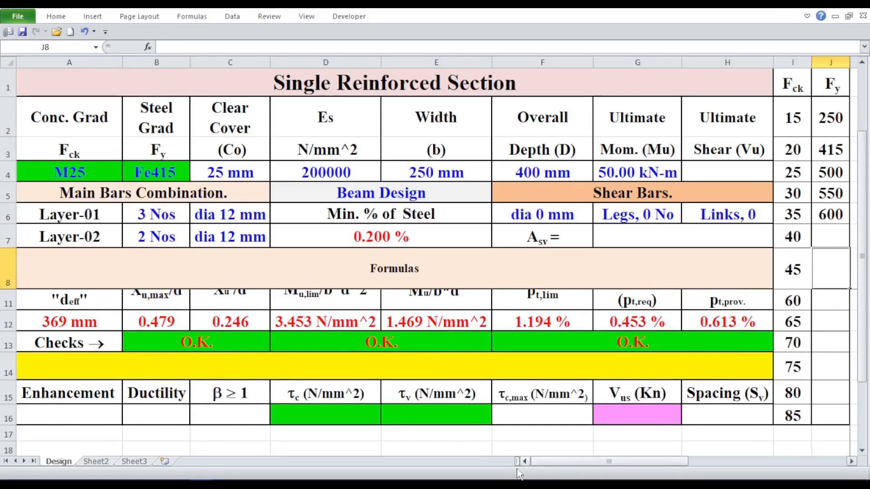
{"action": "left_click", "coordinate": [164, 417]}
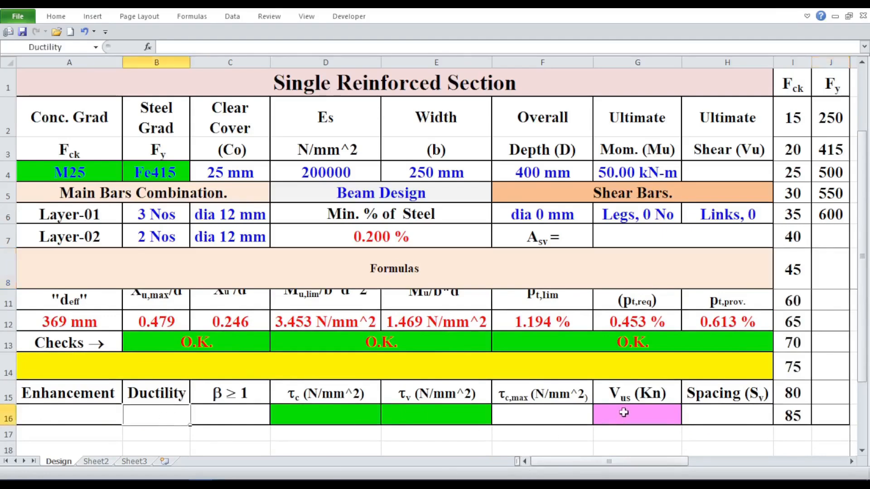
{"action": "left_click", "coordinate": [90, 413]}
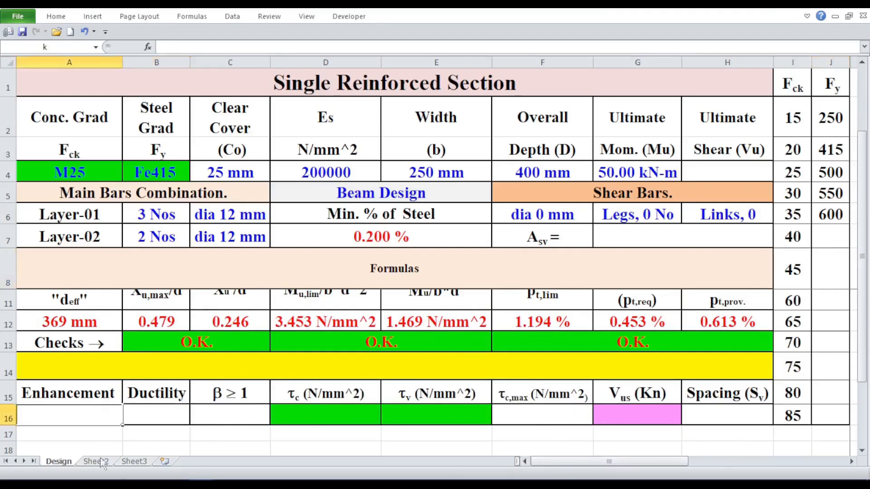
{"action": "left_click", "coordinate": [193, 449]}
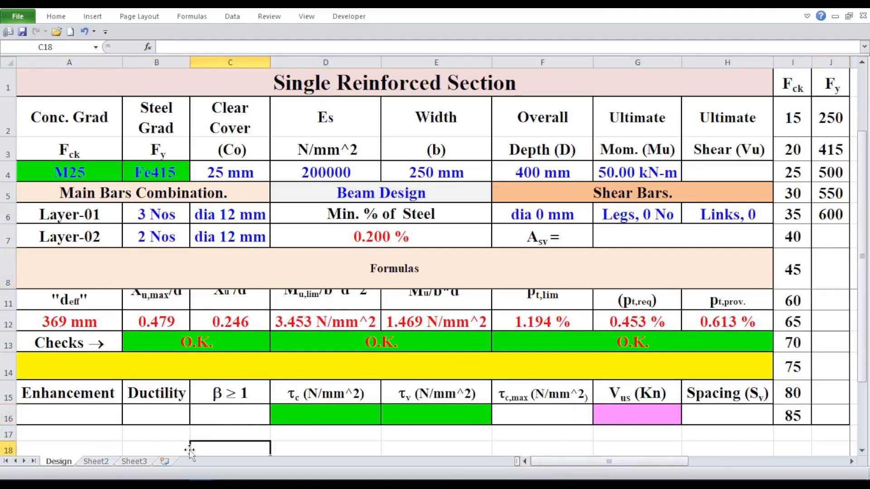
- Set the ultimate shear (Vu) to 50 kN
{"action": "left_click", "coordinate": [715, 167]}
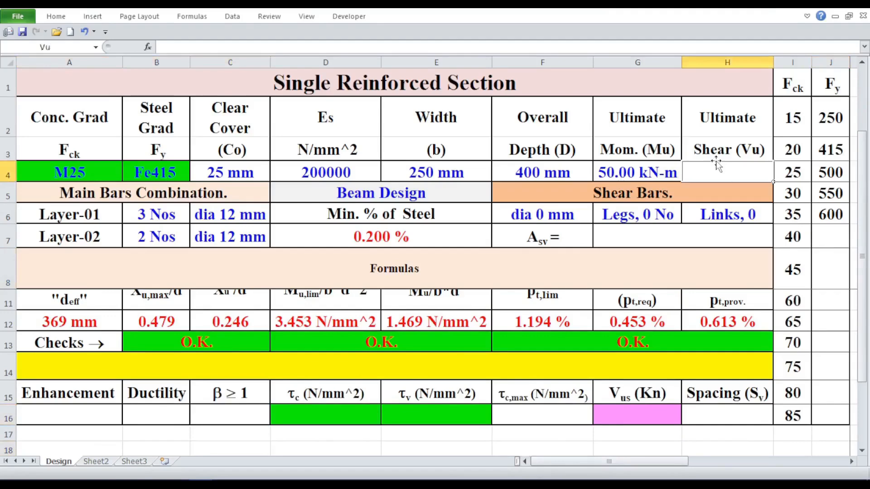
{"action": "type", "text": "50"}
{"action": "key", "text": "Return"}
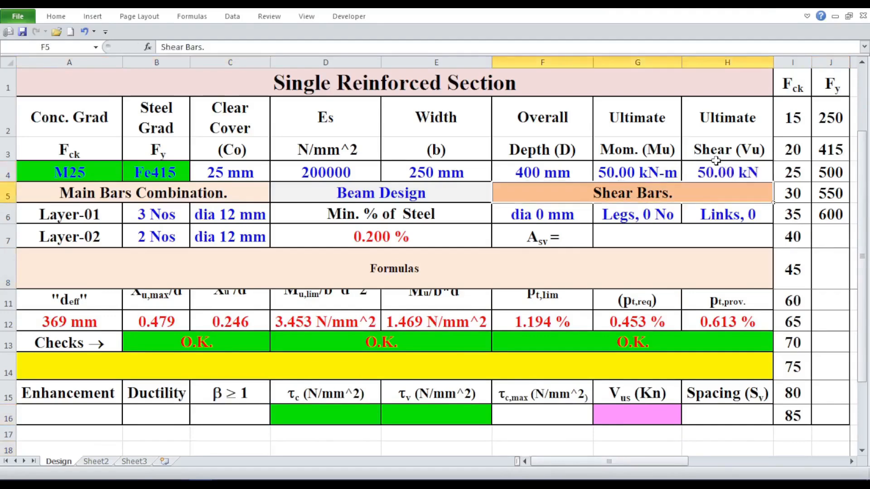
{"action": "left_click", "coordinate": [529, 211]}
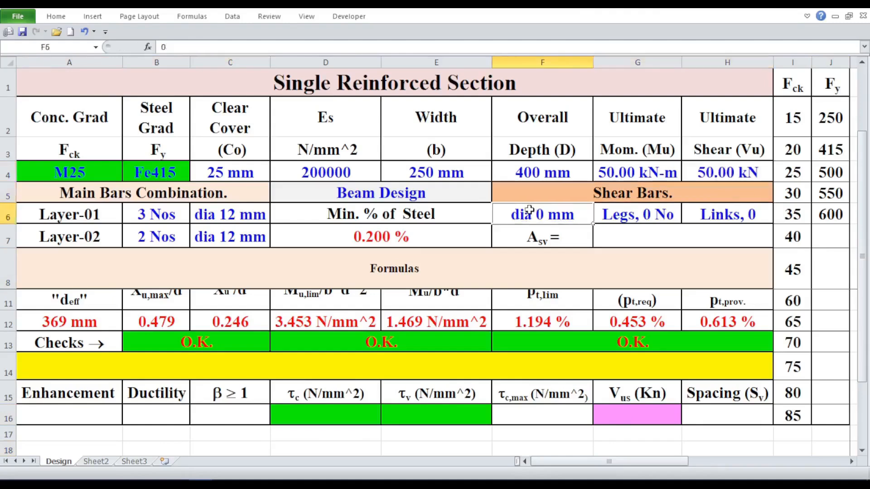
{"action": "left_click", "coordinate": [605, 193]}
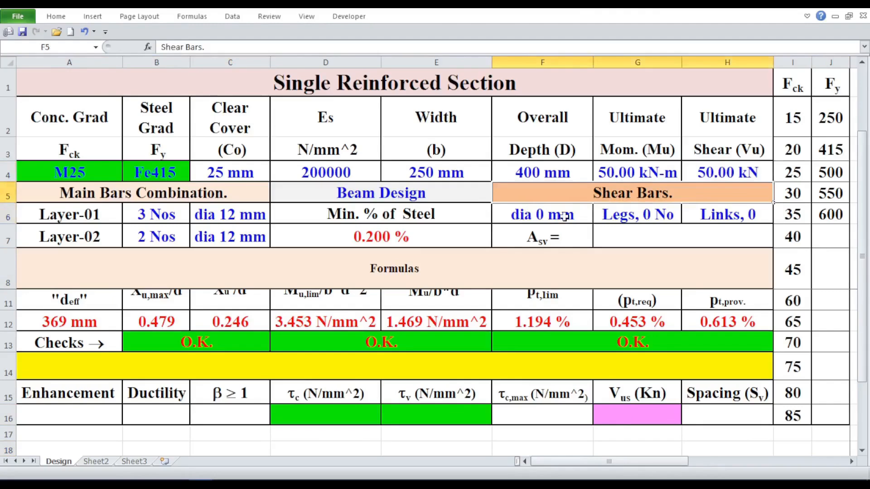
{"action": "left_click", "coordinate": [564, 217]}
{"action": "left_click", "coordinate": [617, 215]}
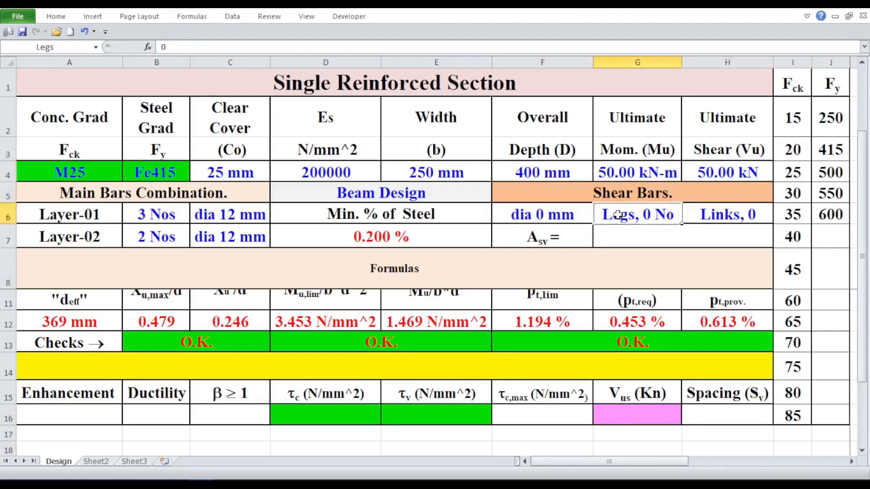
{"action": "left_click", "coordinate": [725, 218]}
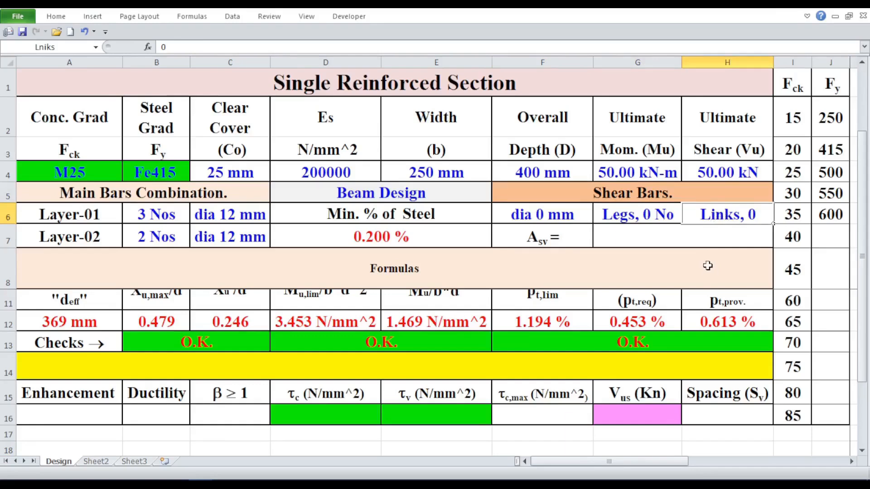
- Set the shear bars to a diameter of 8 mm with 2 legs
{"action": "left_click", "coordinate": [543, 212]}
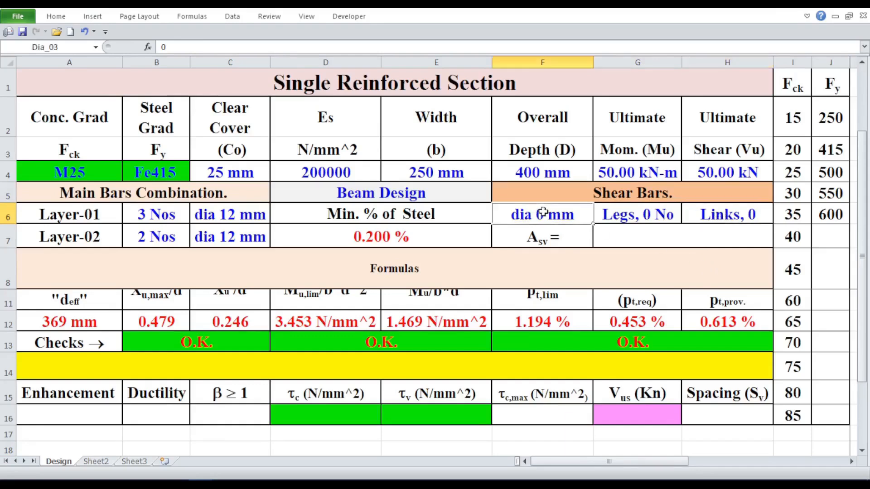
{"action": "type", "text": "8"}
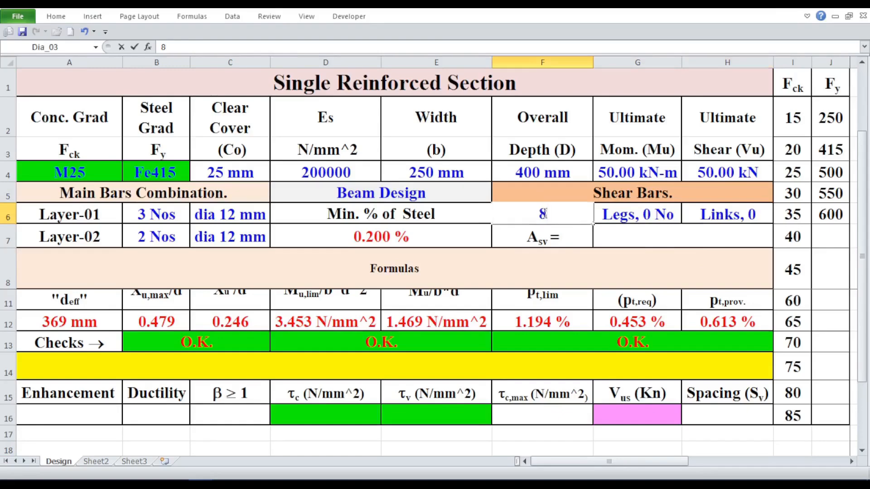
{"action": "key", "text": "Tab"}
{"action": "type", "text": "2"}
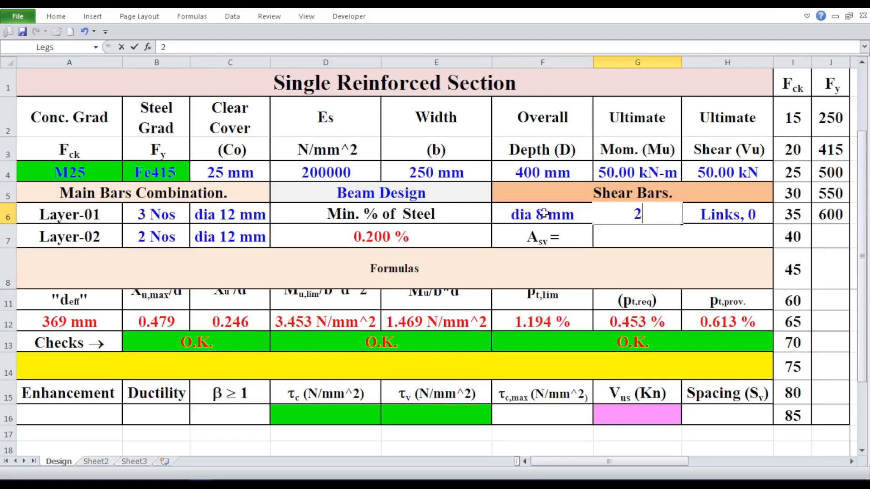
{"action": "key", "text": "Tab"}
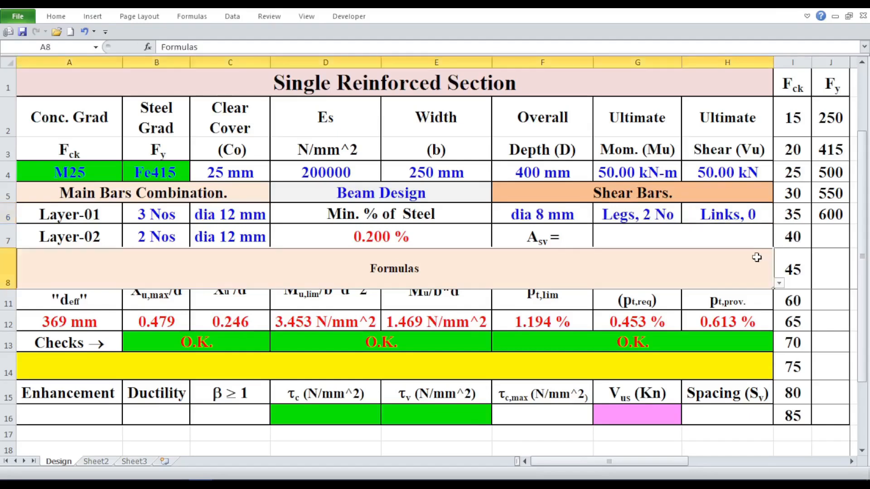
- Choose the 01 Asv entry in the Formulas row and copy its expression =(0.25*PI()*Dia_03^2)*(Legs+Lniks)
{"action": "left_click", "coordinate": [741, 235]}
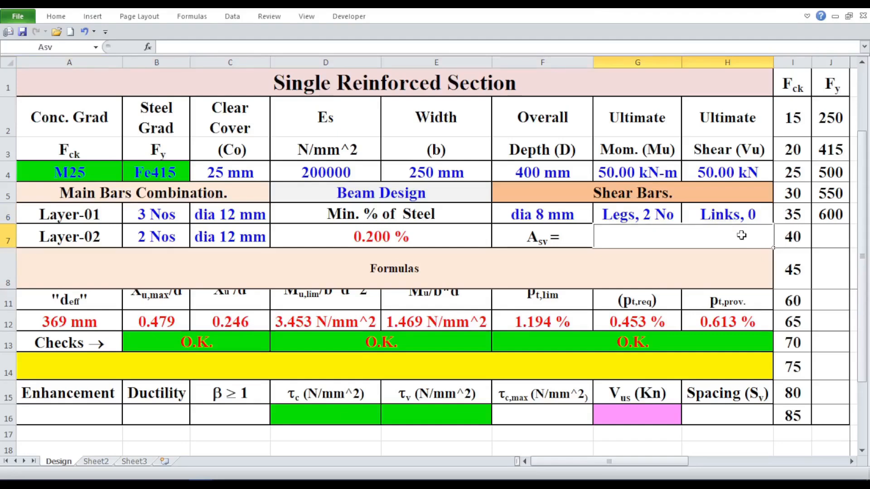
{"action": "left_click", "coordinate": [752, 262]}
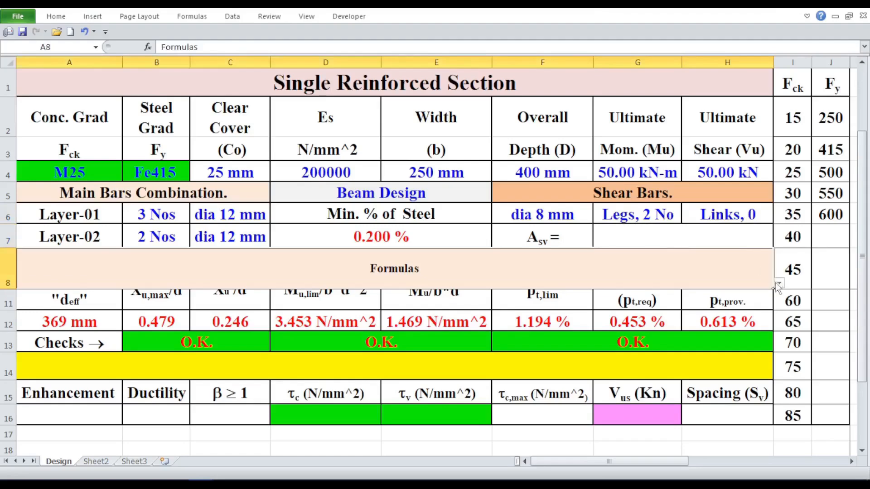
{"action": "mouse_move", "coordinate": [780, 286]}
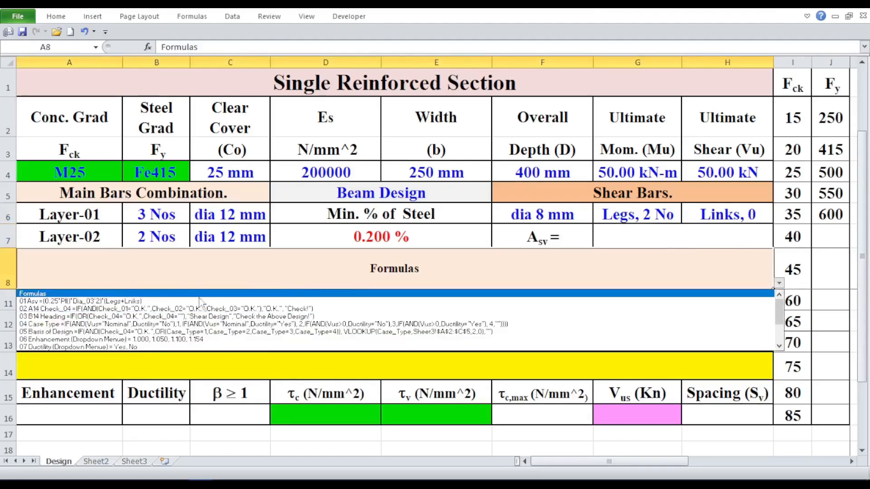
{"action": "left_click", "coordinate": [124, 301]}
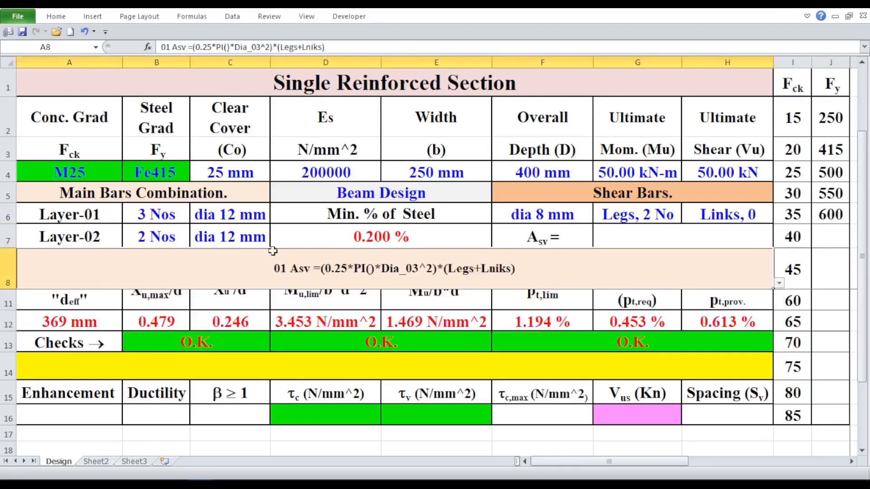
{"action": "double_click", "coordinate": [306, 269]}
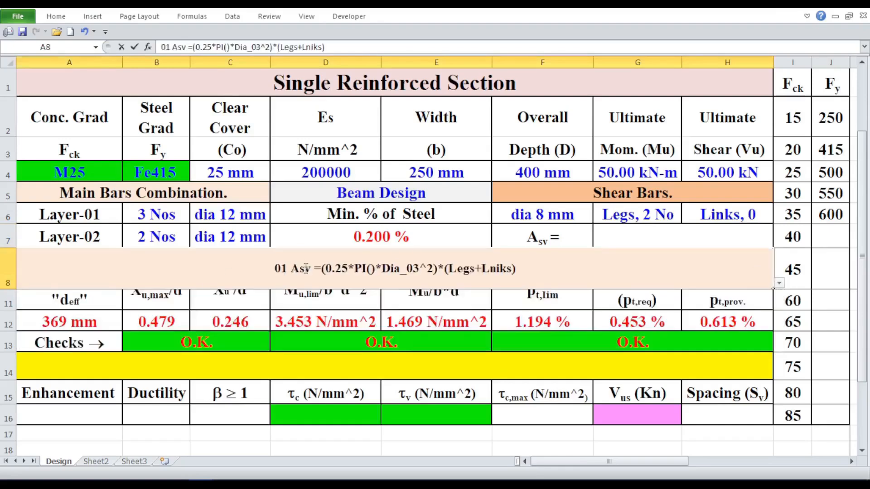
{"action": "left_click", "coordinate": [522, 271]}
{"action": "left_click_drag", "start_coordinate": [521, 271], "coordinate": [315, 271]}
{"action": "right_click", "coordinate": [336, 270]}
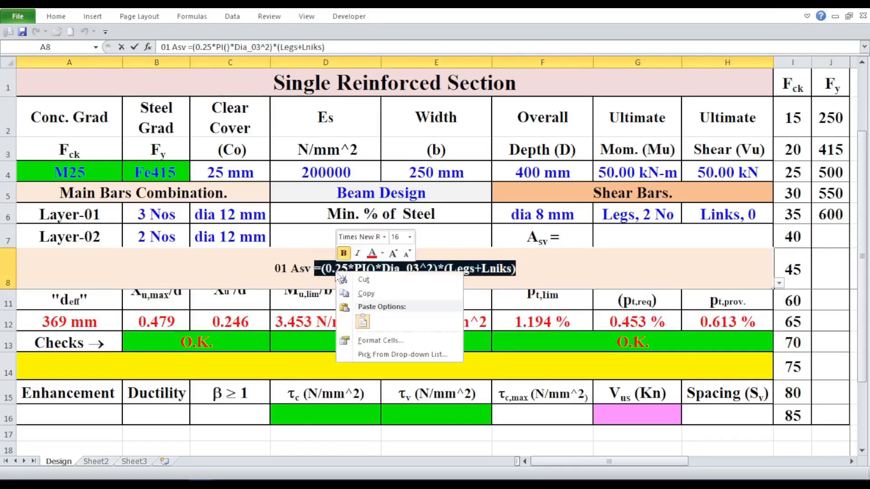
{"action": "left_click", "coordinate": [372, 293]}
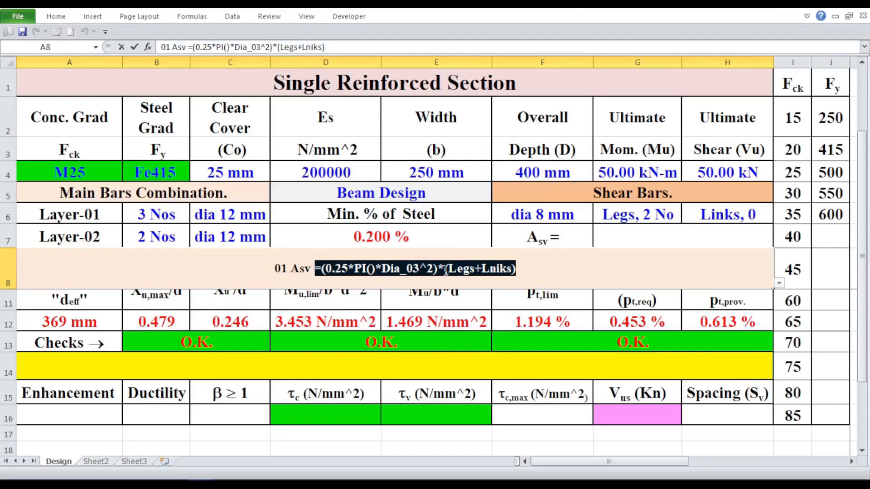
{"action": "left_click", "coordinate": [531, 272]}
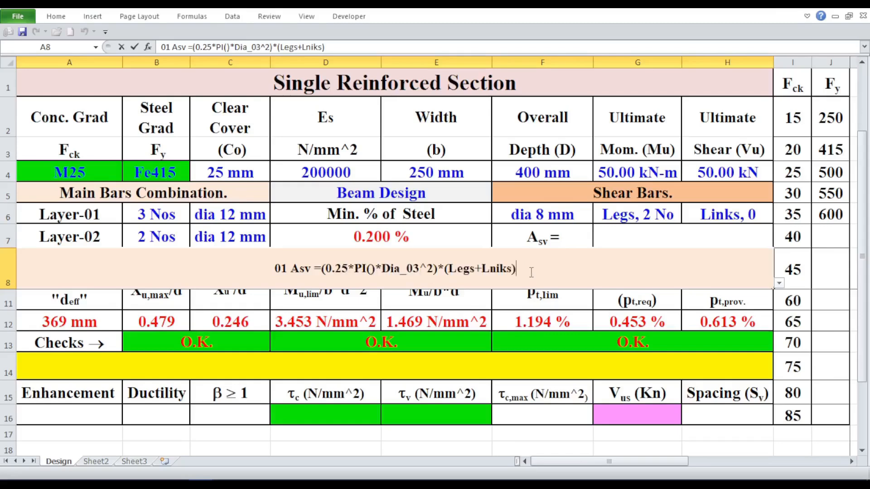
- Paste the copied formula =(0.25*PI()*Dia_03^2)*(Legs+Lniks) into the Asv result cell and commit it
{"action": "left_click", "coordinate": [605, 239]}
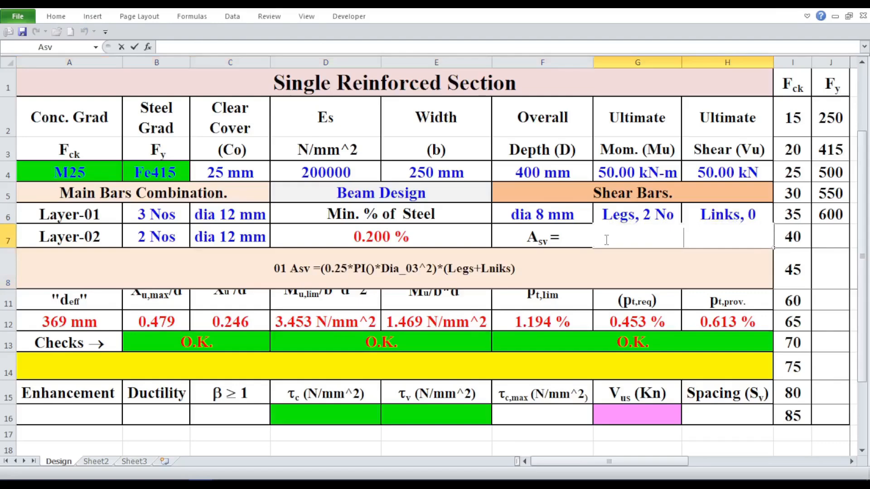
{"action": "right_click", "coordinate": [607, 240]}
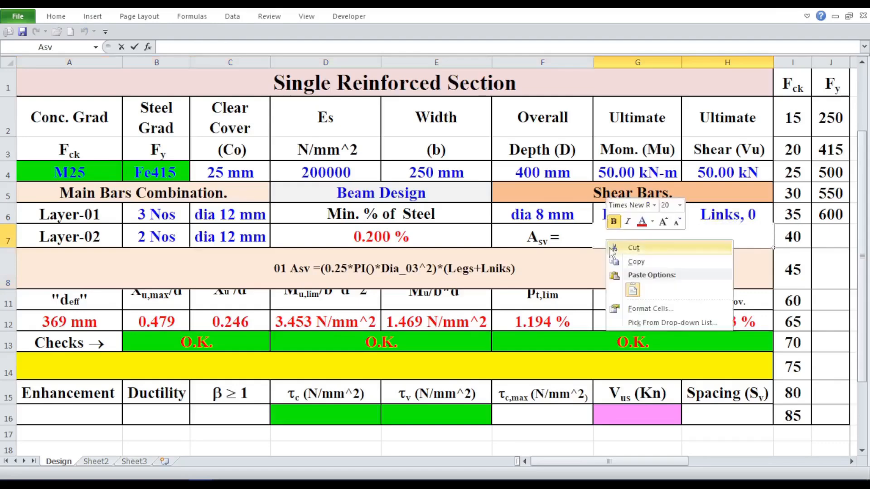
{"action": "left_click", "coordinate": [633, 289]}
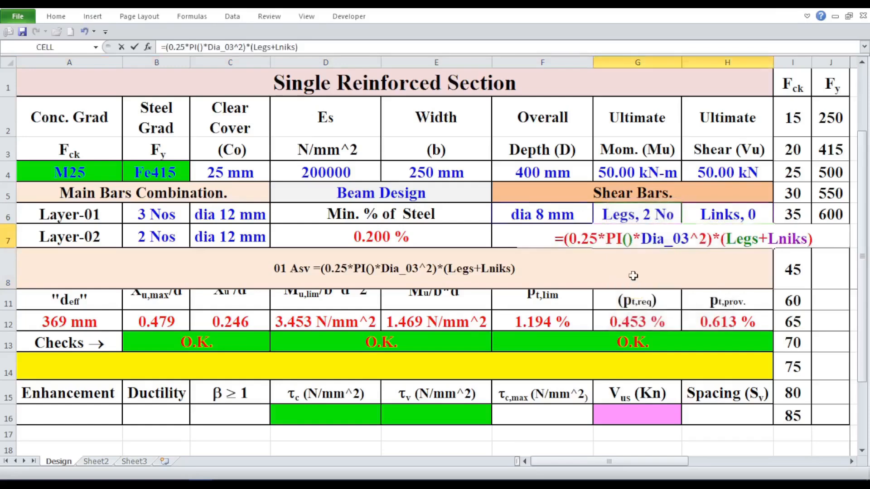
{"action": "key", "text": "Return"}
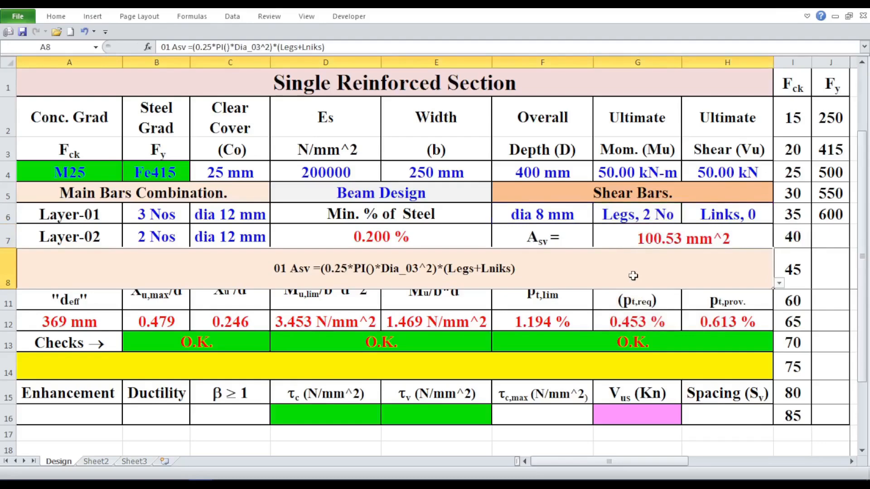
{"action": "left_click", "coordinate": [577, 346]}
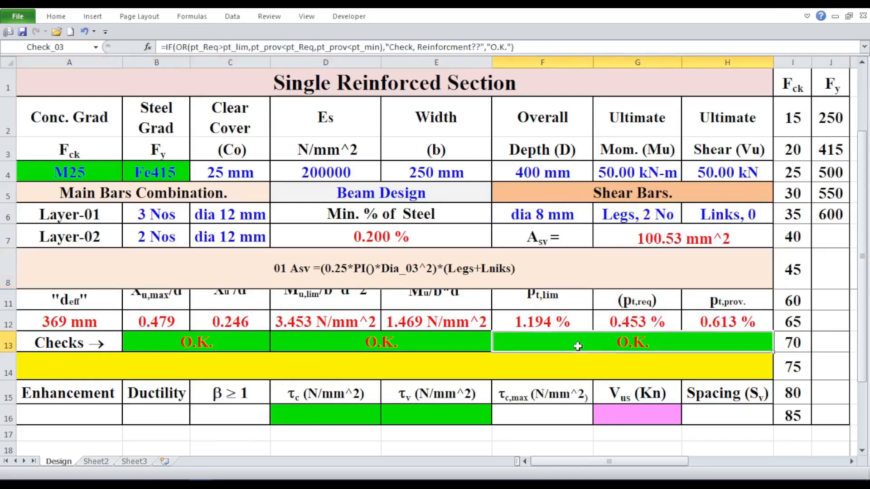
{"action": "left_click", "coordinate": [665, 233]}
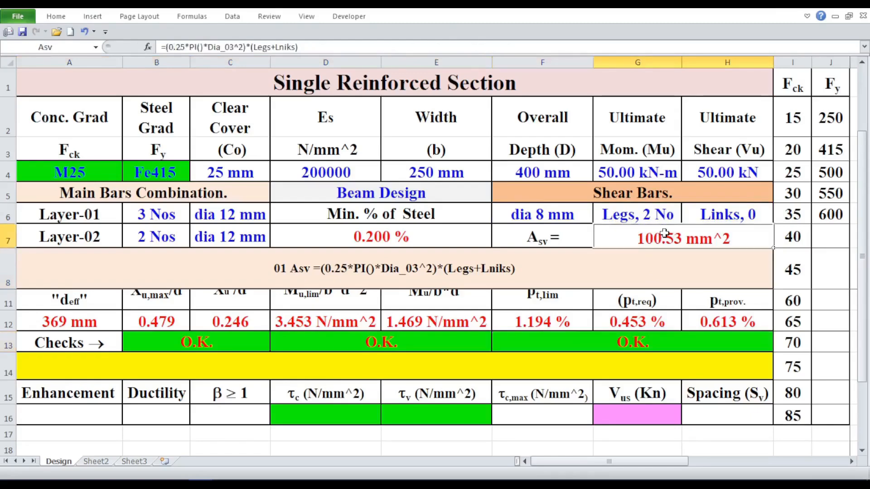
{"action": "left_click", "coordinate": [564, 210]}
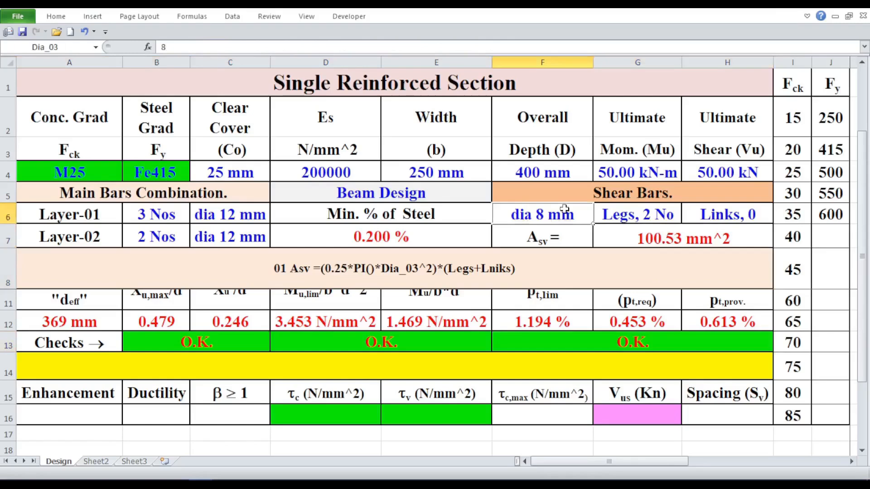
{"action": "left_click", "coordinate": [624, 215]}
{"action": "left_click", "coordinate": [706, 215]}
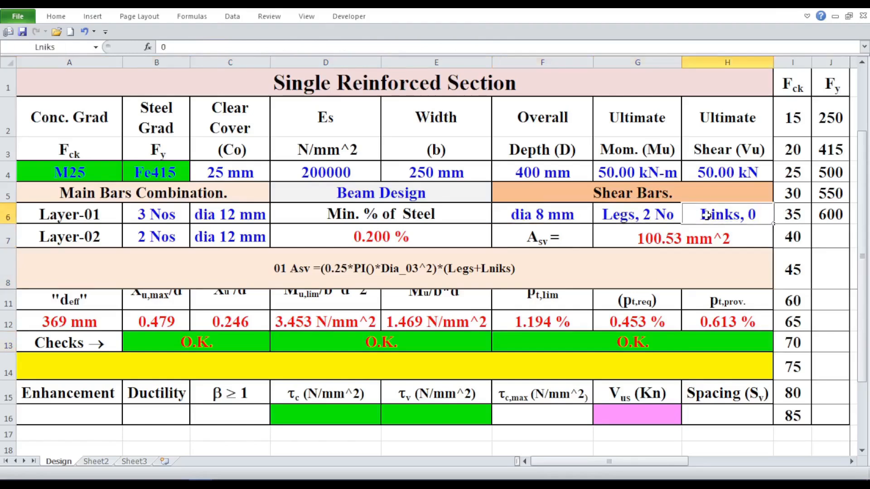
- Choose the 02 A14 Check_04 entry in the Formulas row
{"action": "left_click", "coordinate": [829, 269]}
{"action": "scroll", "coordinate": [740, 286], "scroll_direction": "down", "scroll_amount": 1}
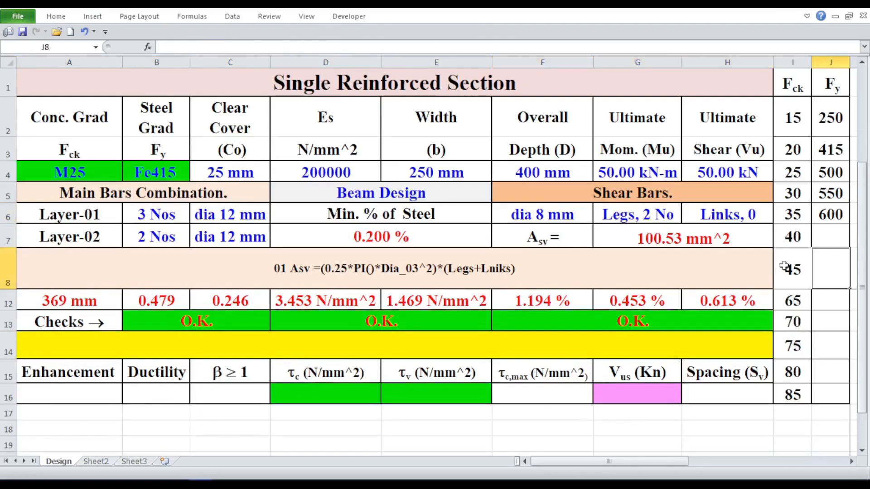
{"action": "left_click", "coordinate": [758, 262]}
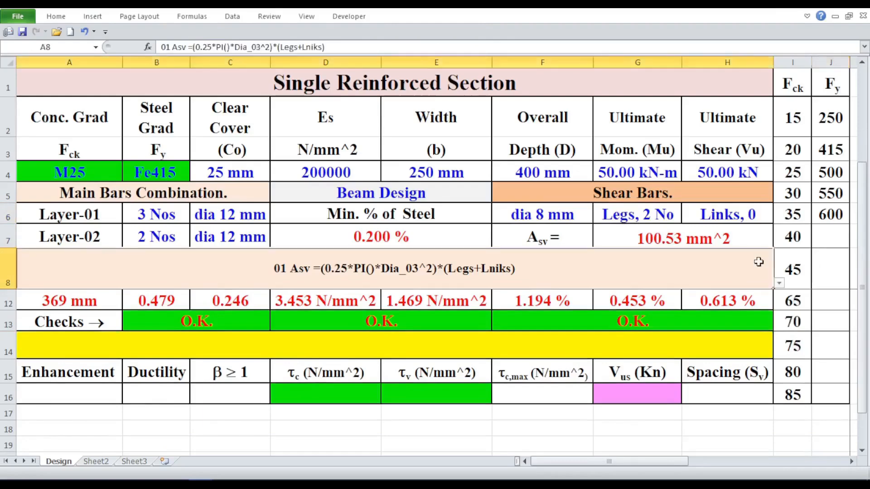
{"action": "left_click", "coordinate": [779, 284]}
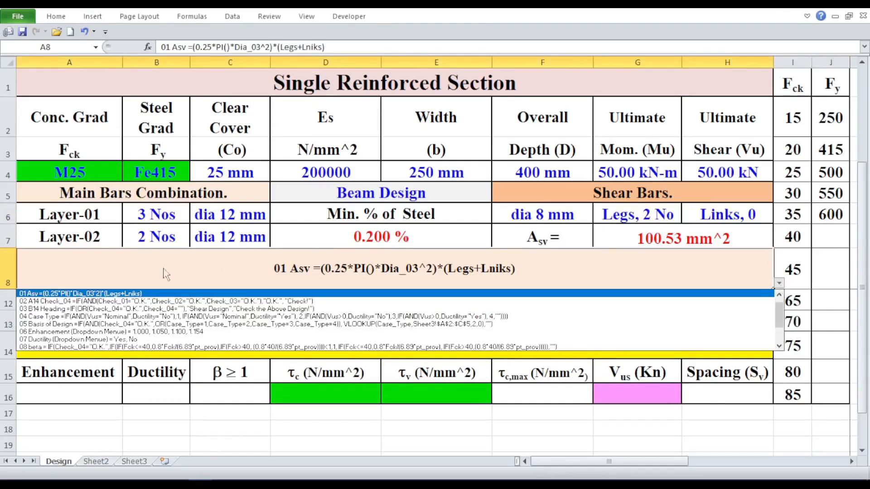
{"action": "left_click", "coordinate": [116, 301]}
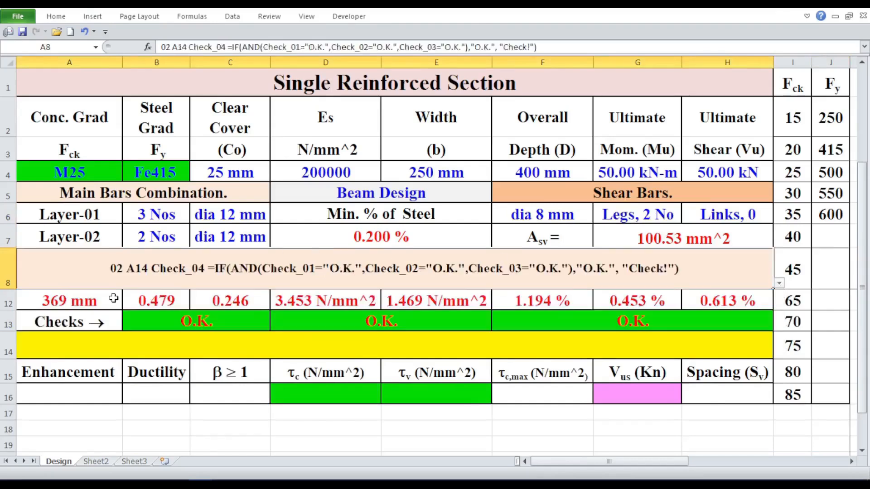
- Copy the expression =IF(AND(Check_01="O.K.",Check_02="O.K.",Check_03="O.K."),"O.K.", "Check!") from the Check_04 entry, without its label
{"action": "double_click", "coordinate": [216, 270]}
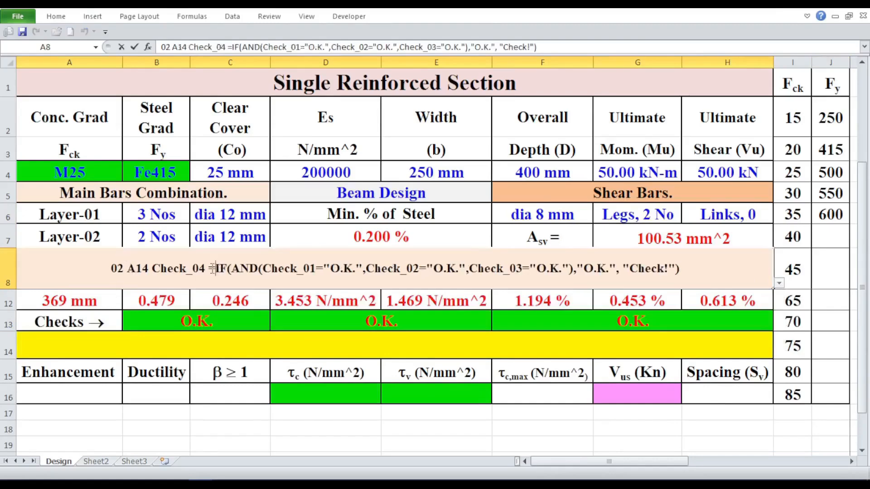
{"action": "left_click_drag", "start_coordinate": [209, 269], "coordinate": [771, 312]}
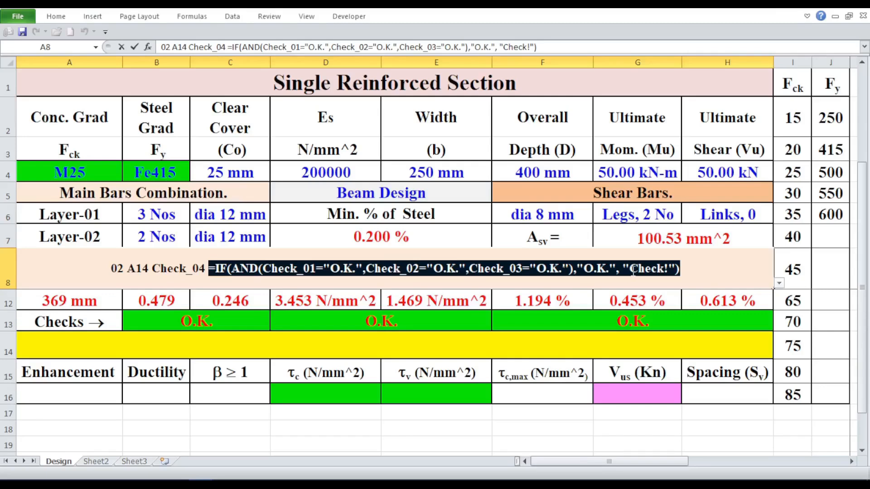
{"action": "left_click", "coordinate": [680, 268]}
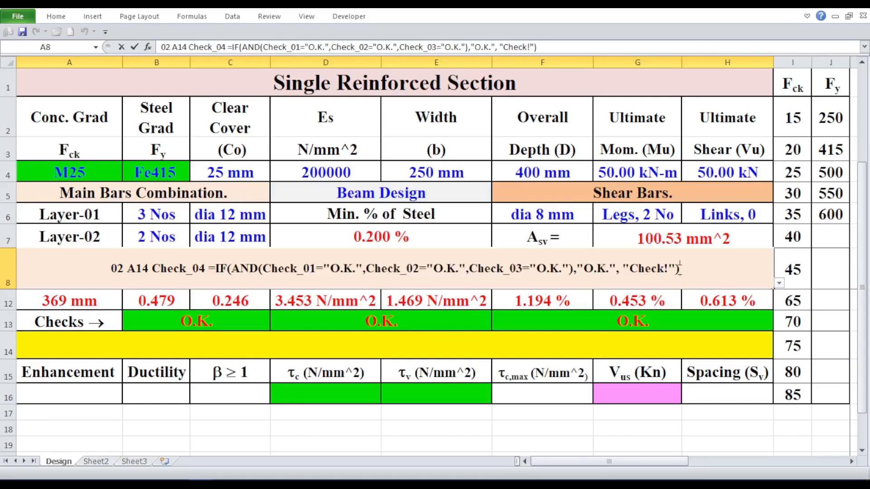
{"action": "left_click_drag", "start_coordinate": [680, 268], "coordinate": [210, 268]}
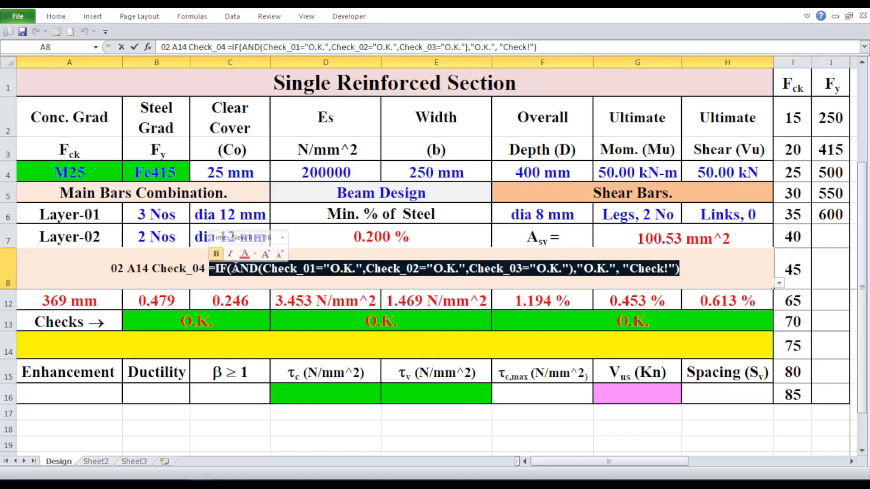
{"action": "right_click", "coordinate": [235, 268]}
{"action": "left_click", "coordinate": [263, 290]}
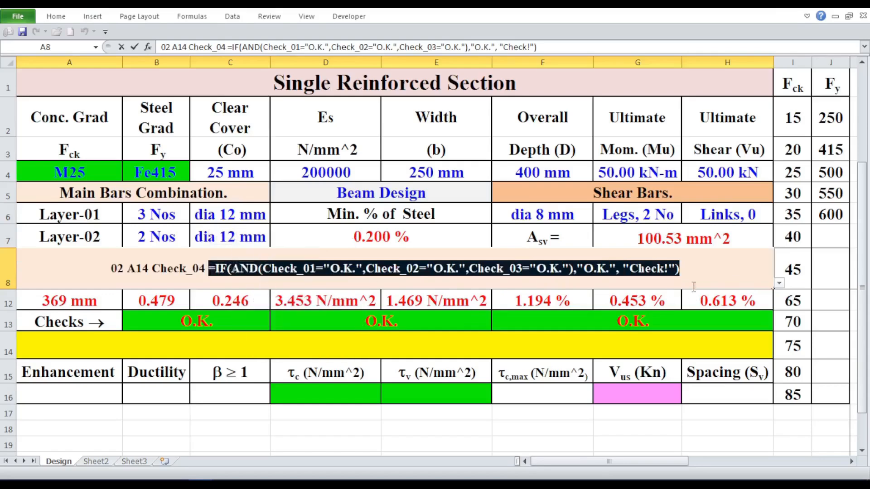
{"action": "left_click", "coordinate": [700, 267]}
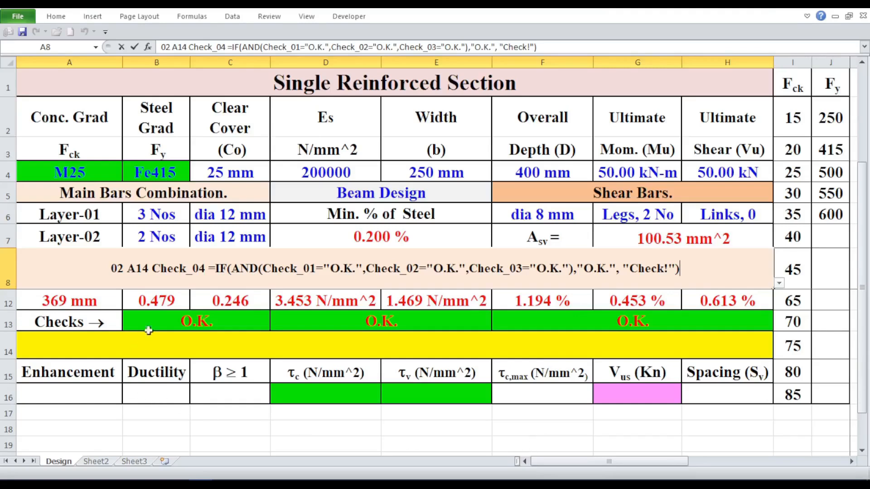
- Examine the formulas behind the three results in the Checks row and the provided steel percentage (pt,prov)
{"action": "left_click", "coordinate": [184, 318]}
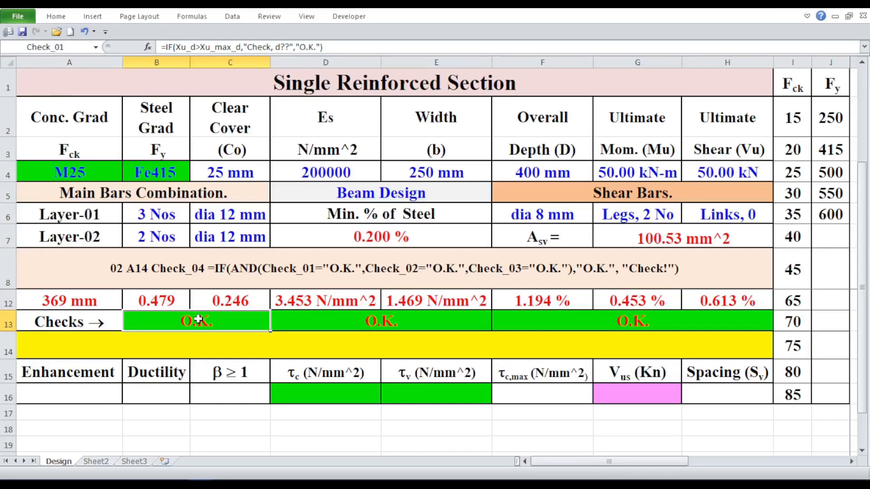
{"action": "left_click", "coordinate": [287, 315]}
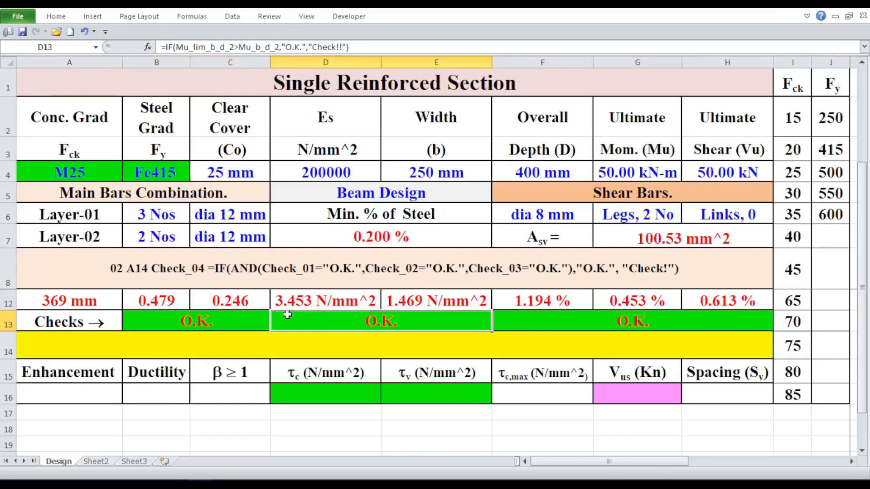
{"action": "left_click", "coordinate": [583, 321]}
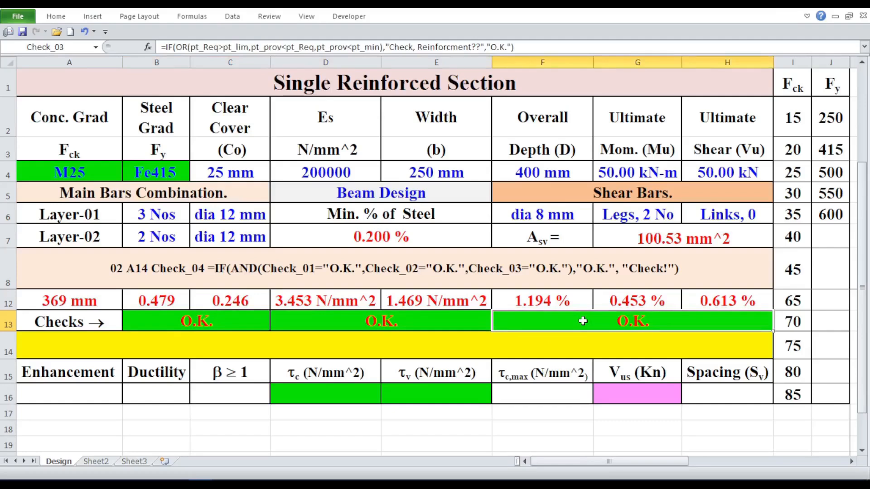
{"action": "scroll", "coordinate": [583, 321], "scroll_direction": "up", "scroll_amount": 1}
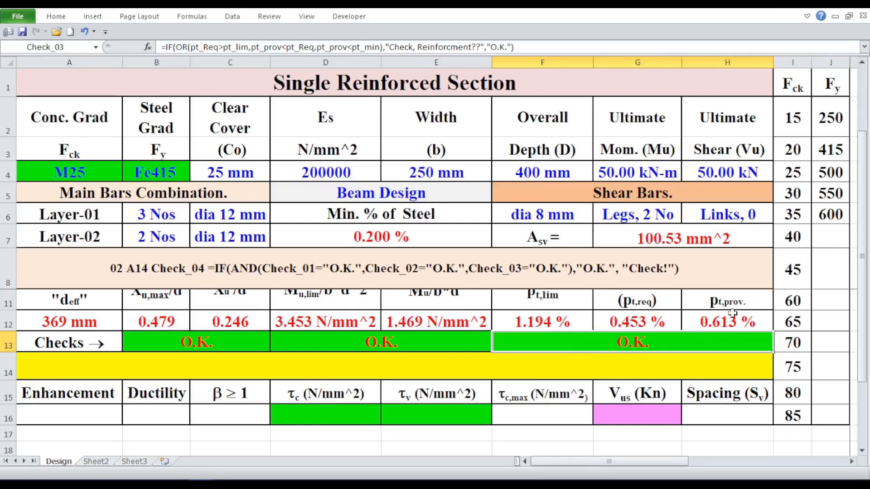
{"action": "left_click", "coordinate": [736, 299]}
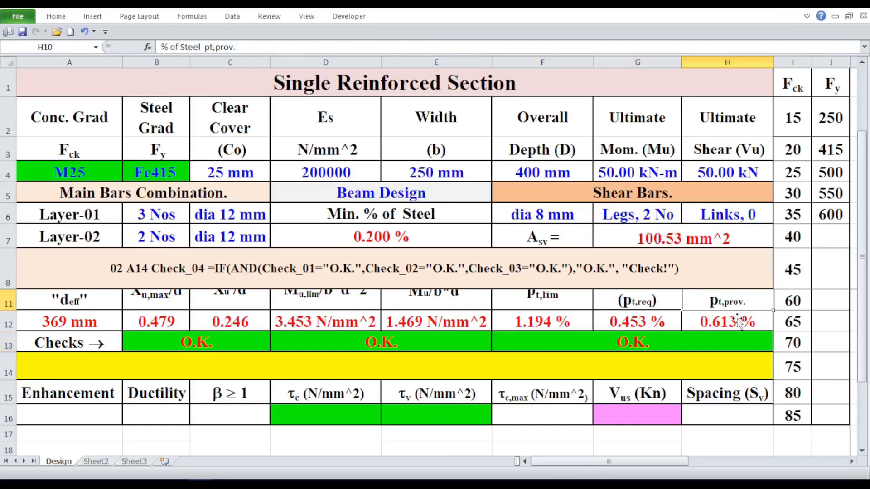
{"action": "left_click", "coordinate": [728, 327]}
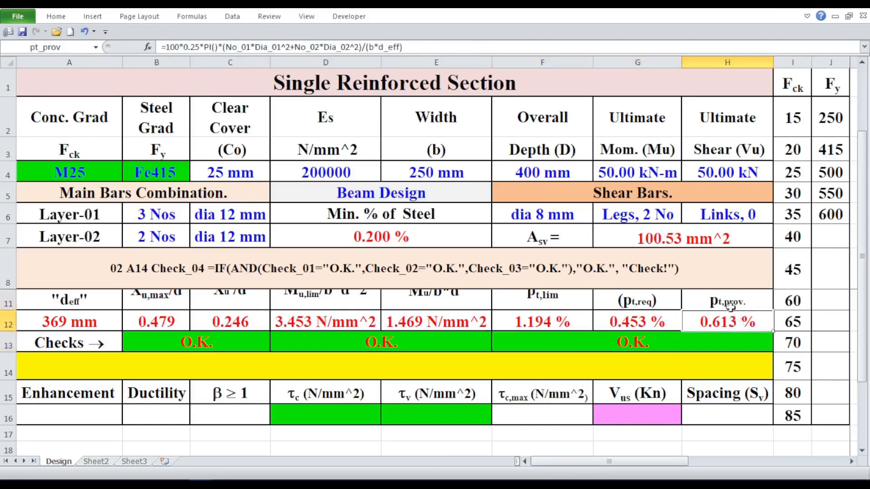
{"action": "left_click", "coordinate": [730, 306]}
{"action": "left_click", "coordinate": [733, 322]}
- Paste the copied Check_04 formula into cell A14, below the Checks label, and commit it
{"action": "double_click", "coordinate": [69, 367]}
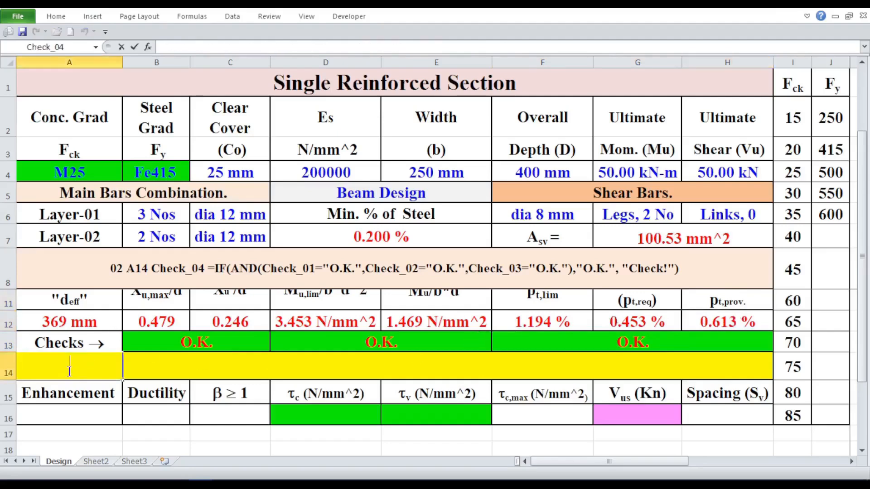
{"action": "right_click", "coordinate": [70, 370]}
{"action": "left_click", "coordinate": [88, 422]}
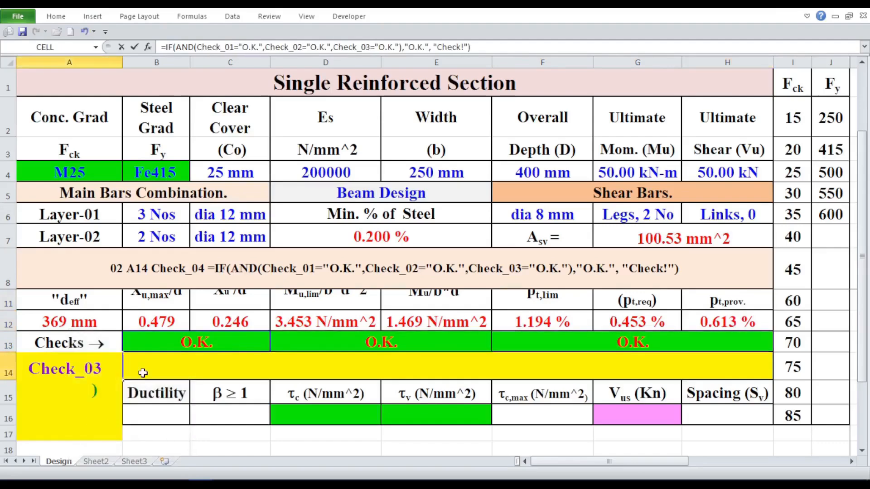
{"action": "key", "text": "Return"}
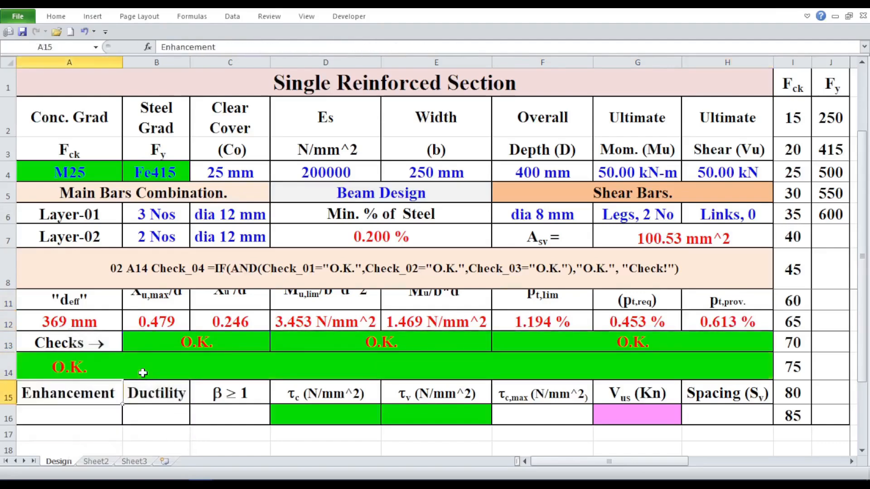
{"action": "left_click", "coordinate": [198, 360]}
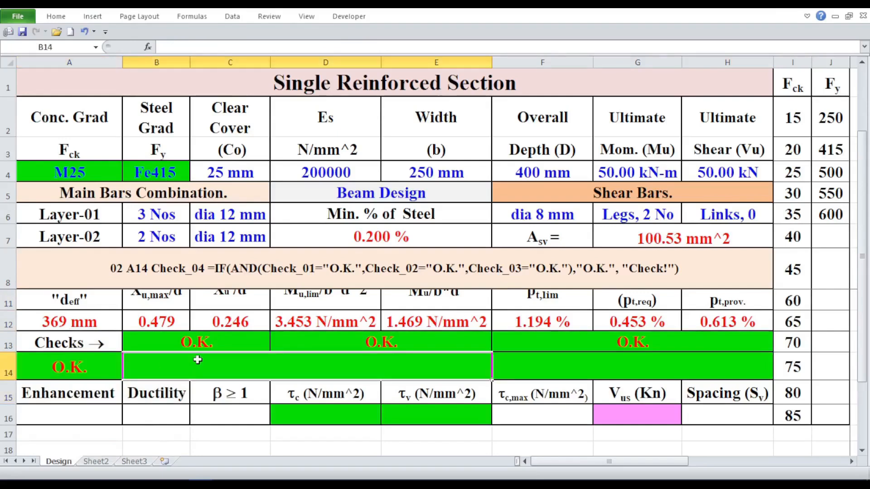
{"action": "left_click", "coordinate": [94, 368]}
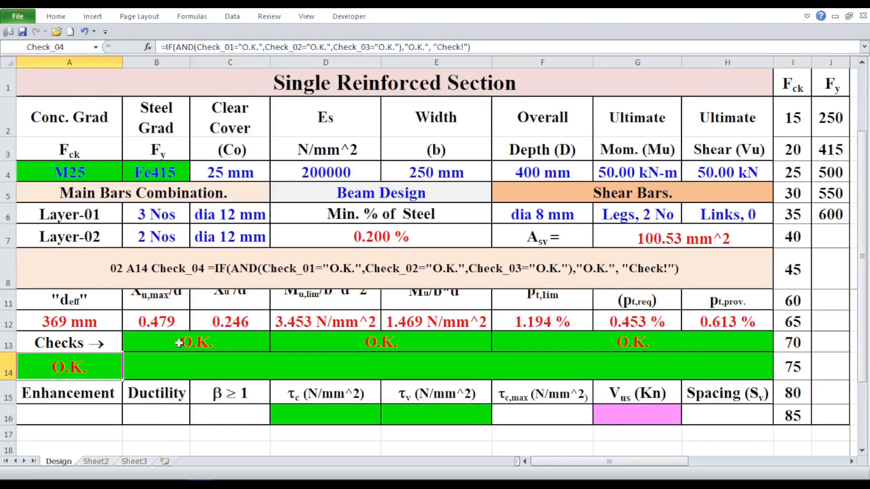
{"action": "left_click", "coordinate": [312, 368]}
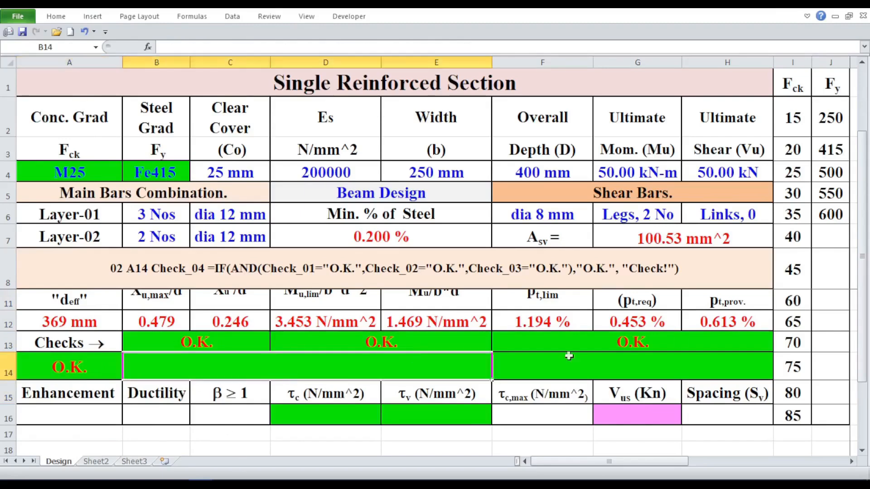
- Choose the 03 B14 Heading entry in the Formulas row and copy its expression =IF(OR(Check_04="O.K.",Check_04=""),"Shear Design","Check the Above Design!")
{"action": "left_click", "coordinate": [762, 274]}
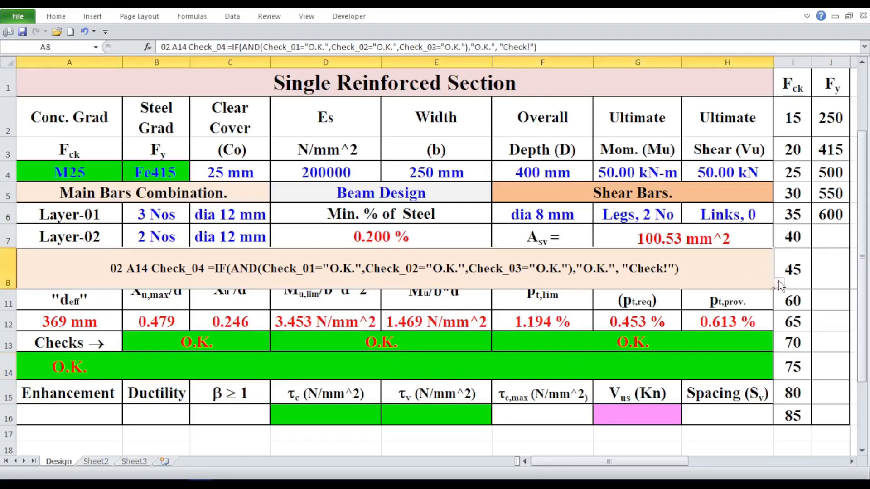
{"action": "left_click", "coordinate": [779, 285]}
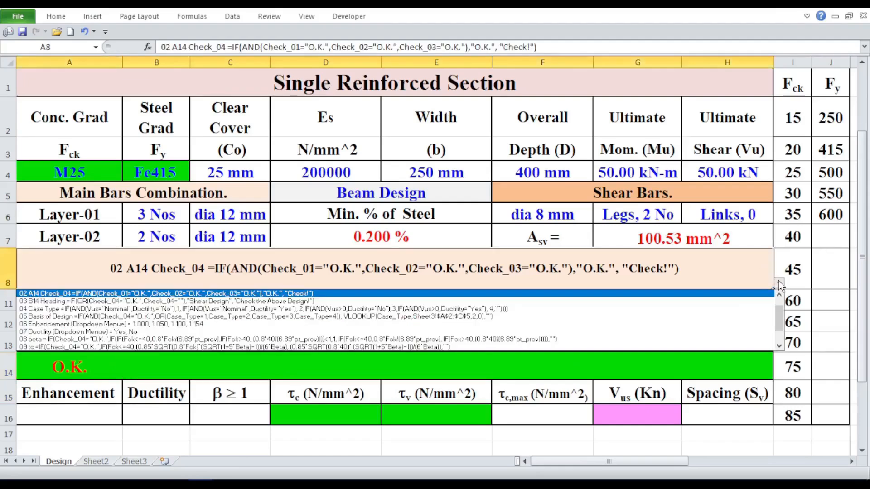
{"action": "left_click", "coordinate": [239, 301]}
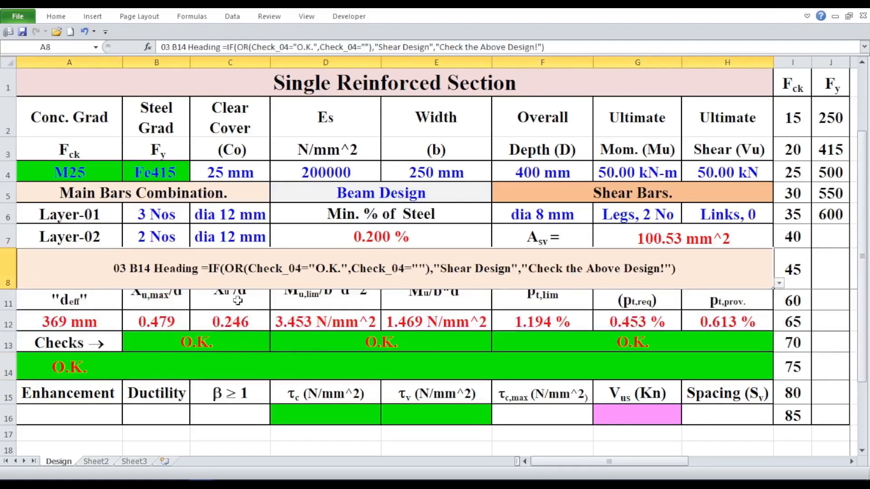
{"action": "double_click", "coordinate": [203, 268]}
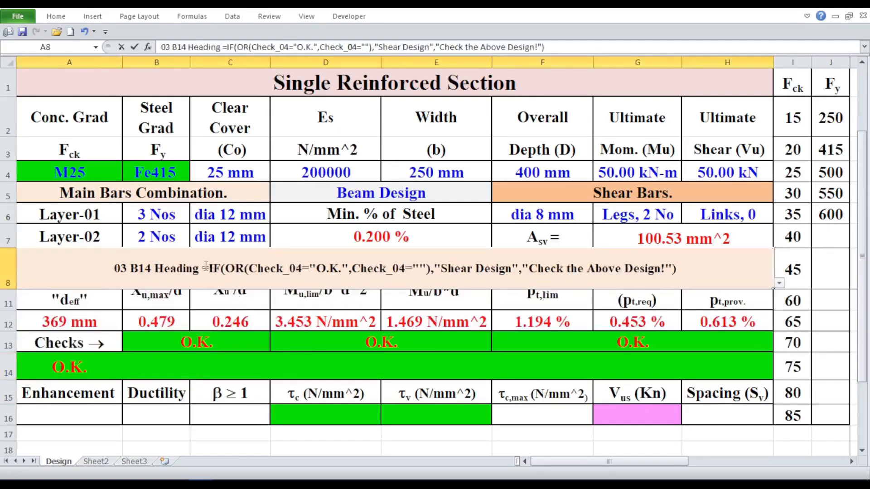
{"action": "left_click_drag", "start_coordinate": [203, 268], "coordinate": [608, 281]}
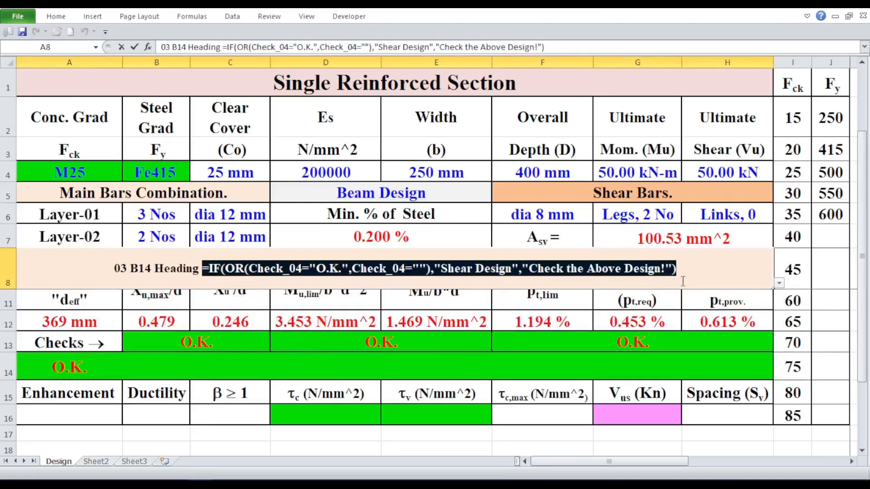
{"action": "right_click", "coordinate": [652, 265]}
{"action": "left_click", "coordinate": [681, 290]}
{"action": "left_click", "coordinate": [694, 270]}
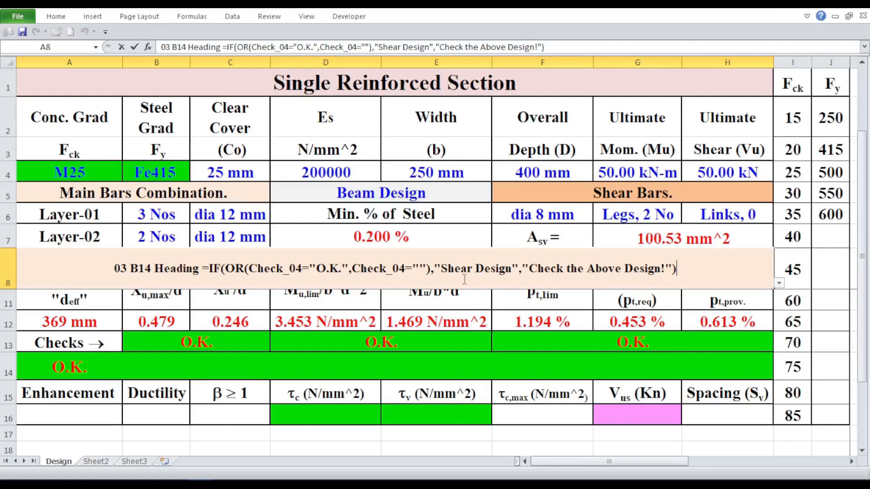
- Paste the copied heading formula into the merged cell B14 beside the Check_04 result and commit it
{"action": "left_click", "coordinate": [43, 370]}
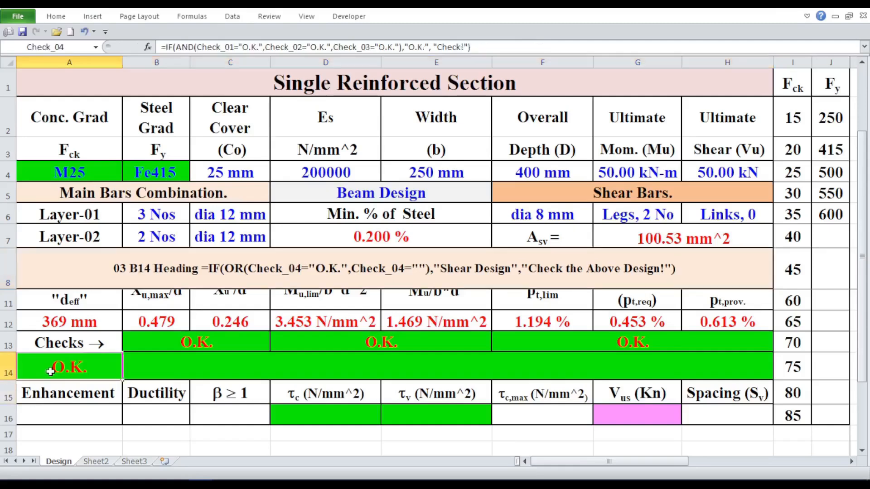
{"action": "left_click", "coordinate": [188, 363]}
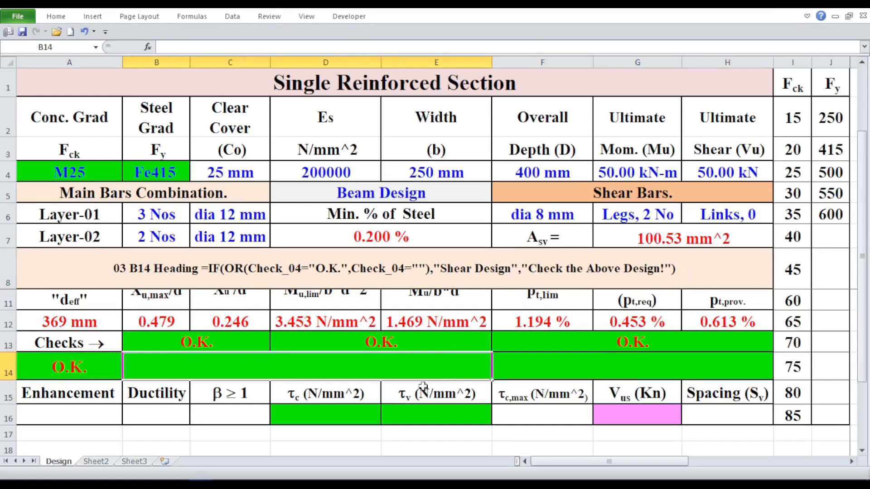
{"action": "double_click", "coordinate": [281, 362]}
{"action": "right_click", "coordinate": [281, 362]}
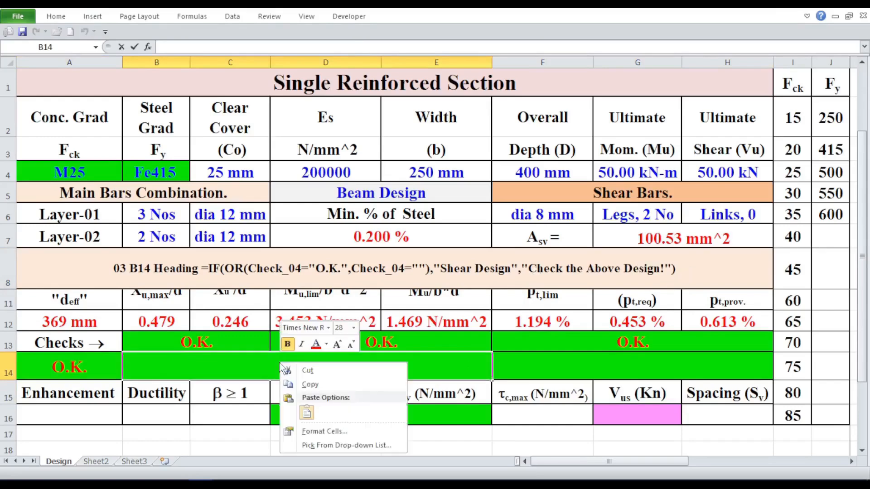
{"action": "left_click", "coordinate": [301, 412]}
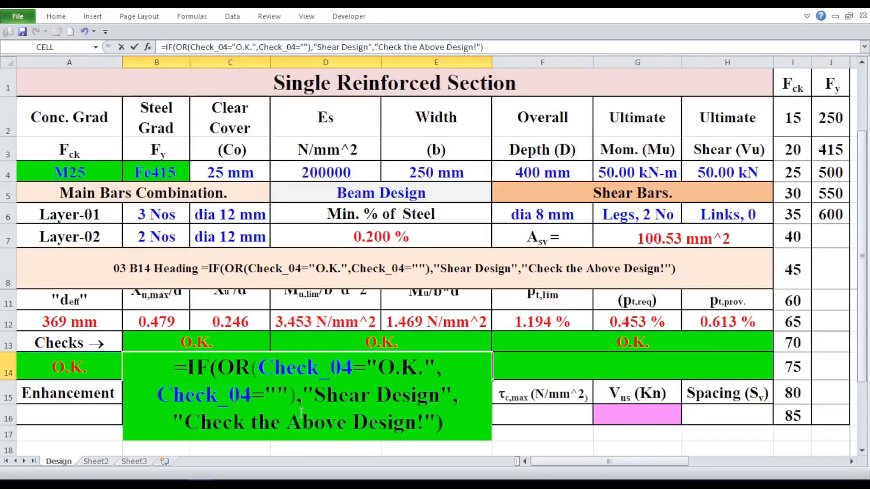
{"action": "key", "text": "Return"}
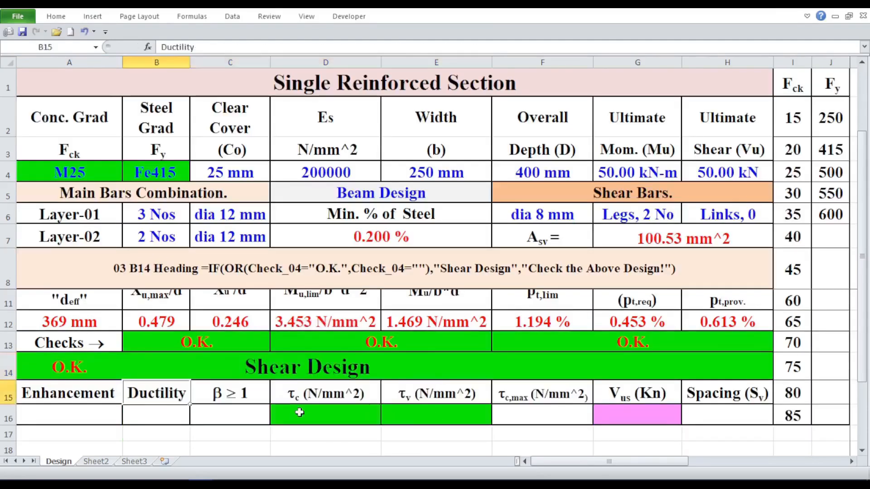
{"action": "left_click", "coordinate": [376, 437]}
{"action": "left_click", "coordinate": [53, 367]}
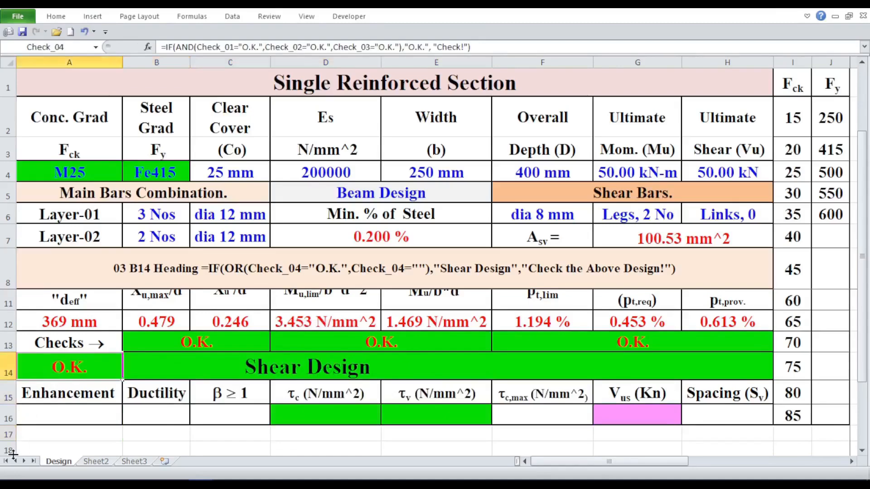
{"action": "left_click", "coordinate": [227, 372]}
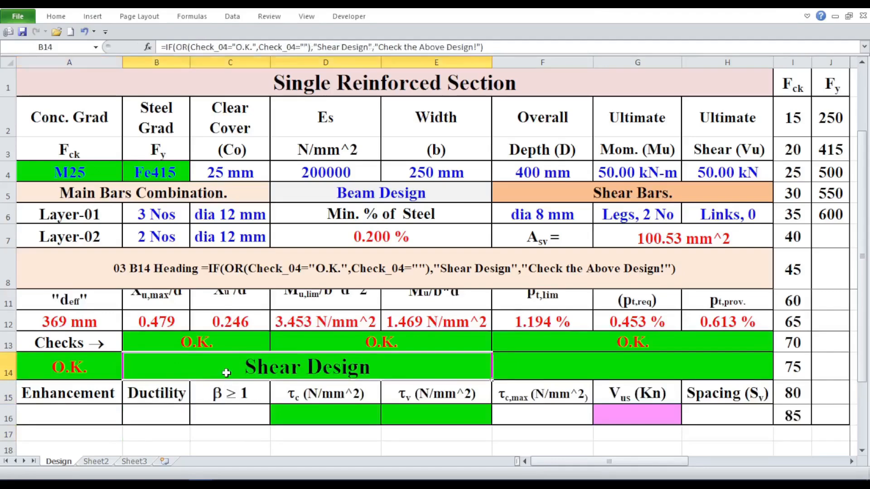
- Choose the 04 Case Type entry in the Formulas row and copy its nested IF expression based on Vus and Ductility, starting at the equals sign
{"action": "left_click", "coordinate": [94, 361]}
{"action": "left_click", "coordinate": [441, 446]}
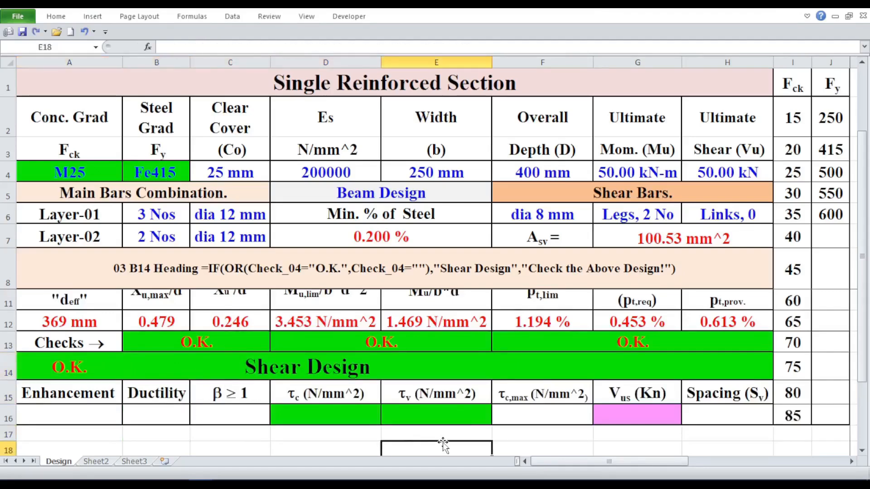
{"action": "scroll", "coordinate": [443, 445], "scroll_direction": "up", "scroll_amount": 2}
{"action": "scroll", "coordinate": [443, 446], "scroll_direction": "down", "scroll_amount": 3}
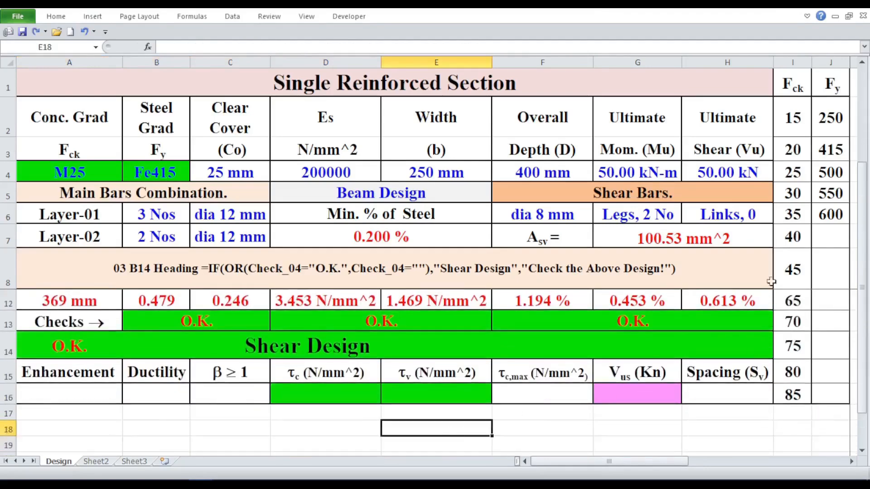
{"action": "left_click", "coordinate": [768, 267]}
{"action": "left_click", "coordinate": [780, 284]}
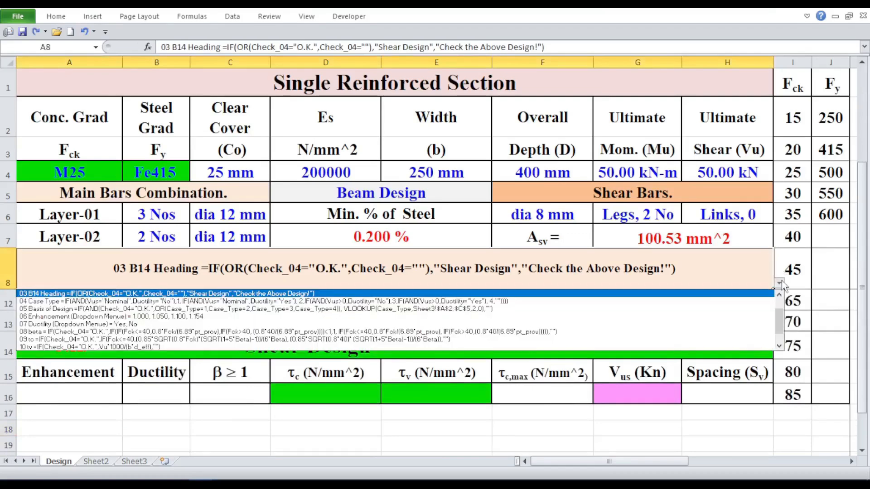
{"action": "left_click", "coordinate": [324, 302]}
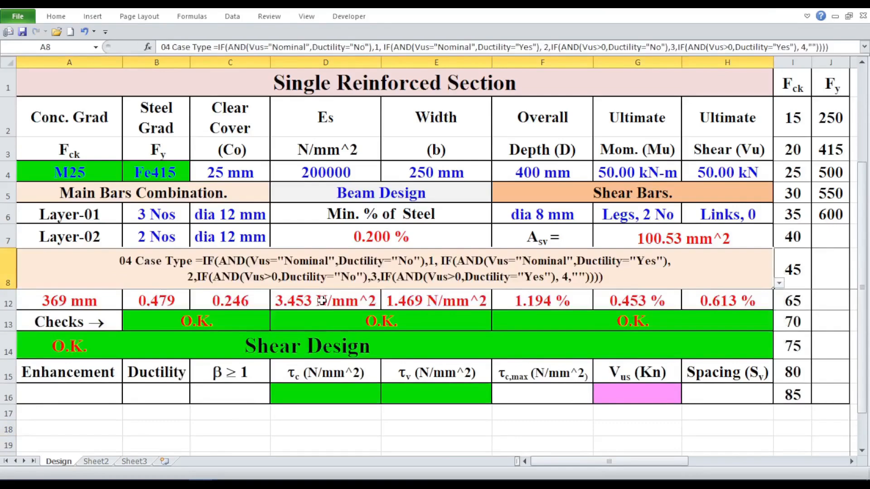
{"action": "double_click", "coordinate": [208, 259]}
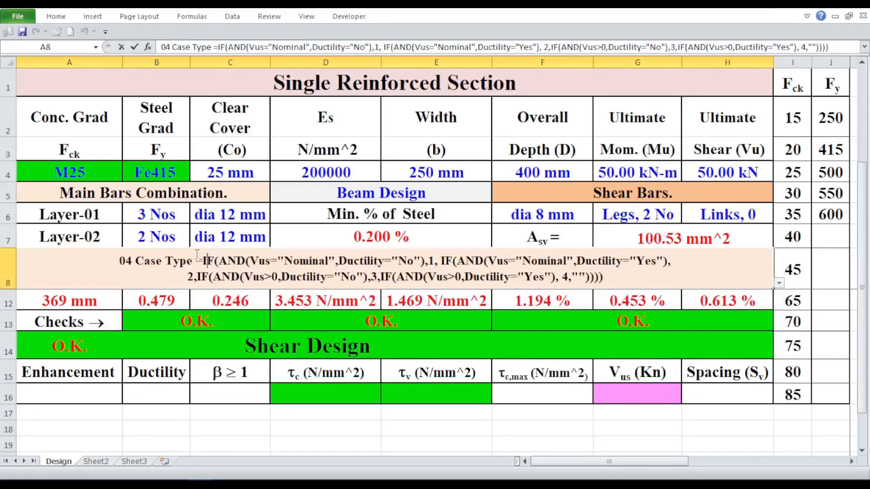
{"action": "left_click_drag", "start_coordinate": [196, 261], "coordinate": [447, 306]}
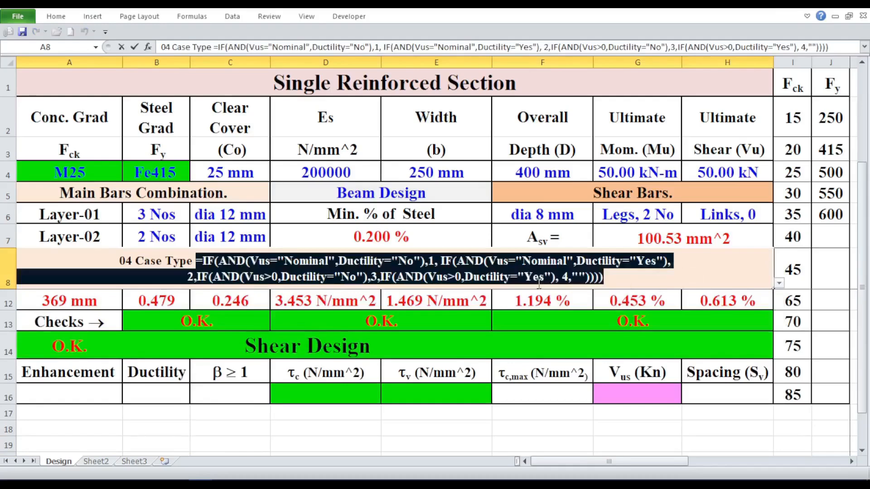
{"action": "right_click", "coordinate": [541, 275]}
{"action": "left_click", "coordinate": [570, 298]}
{"action": "right_click", "coordinate": [604, 277]}
{"action": "left_click", "coordinate": [684, 297]}
{"action": "left_click", "coordinate": [610, 282]}
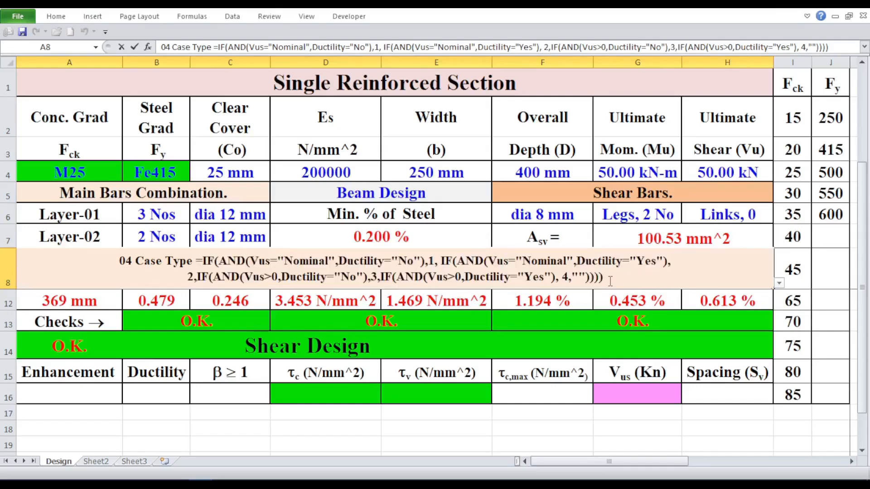
- Paste the copied Case Type formula into cell F14 of the Shear Design row and commit it
{"action": "left_click", "coordinate": [537, 345]}
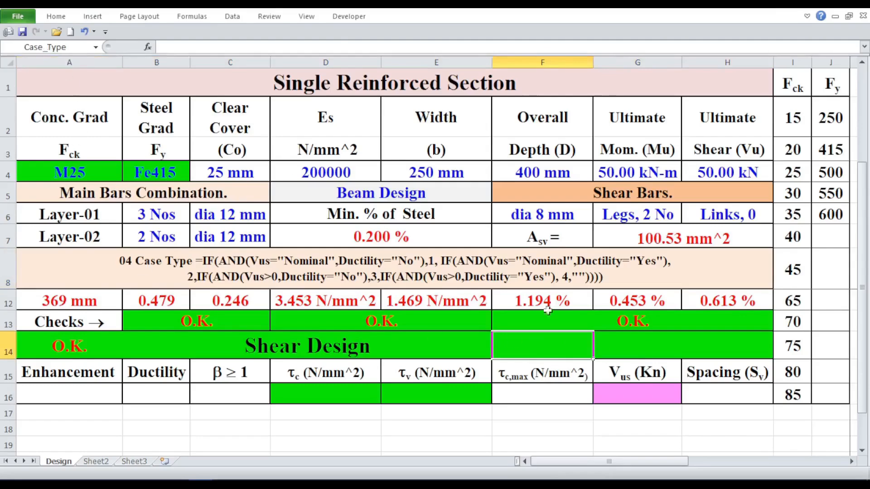
{"action": "double_click", "coordinate": [549, 350]}
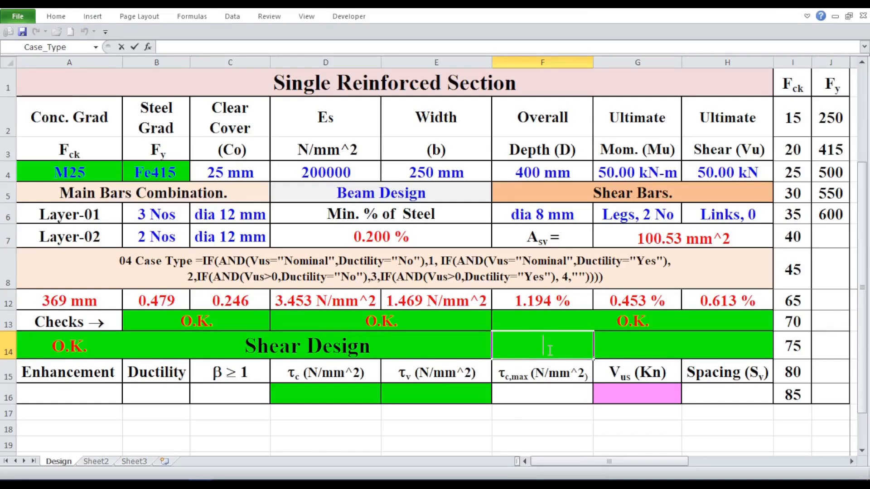
{"action": "left_click", "coordinate": [170, 397]}
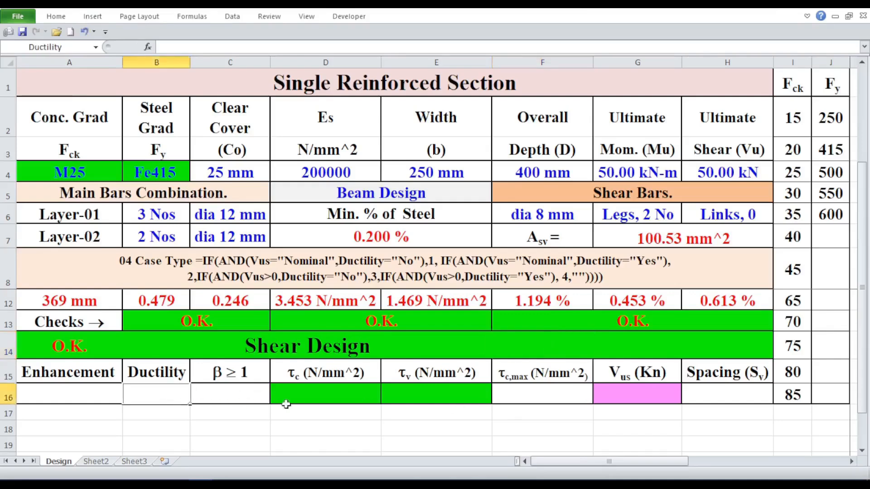
{"action": "left_click", "coordinate": [628, 394]}
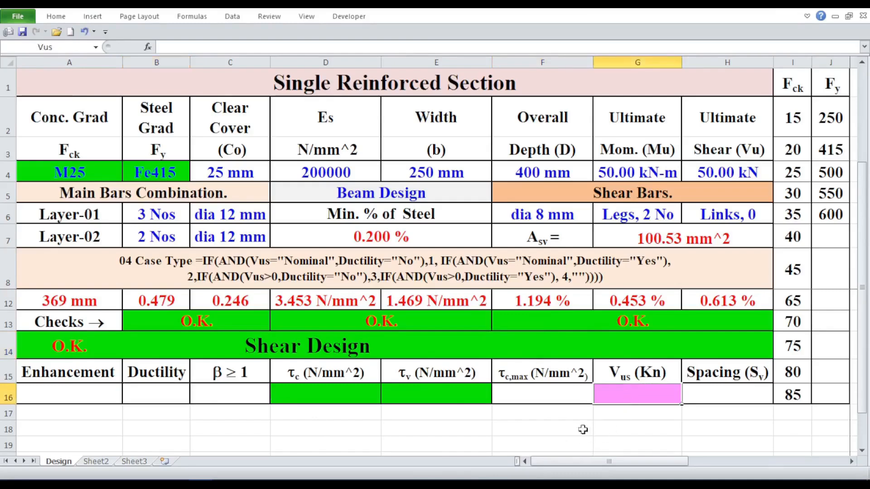
{"action": "double_click", "coordinate": [530, 343]}
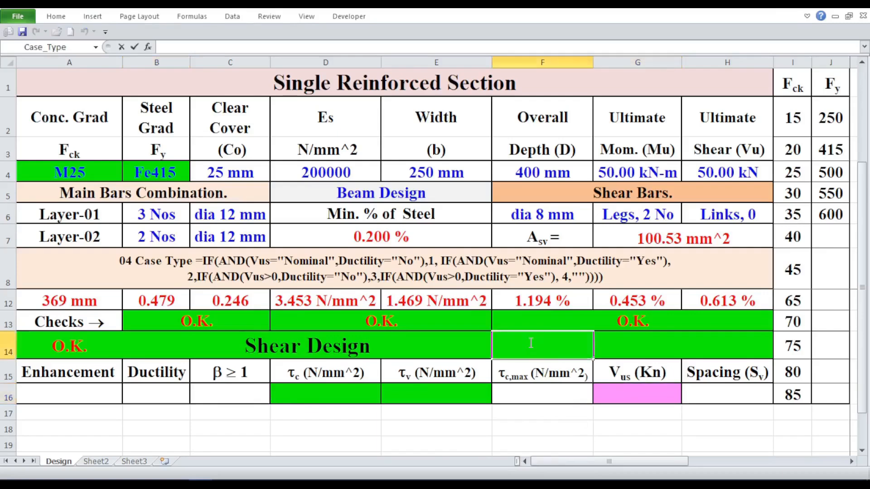
{"action": "right_click", "coordinate": [530, 343]}
{"action": "left_click", "coordinate": [556, 392]}
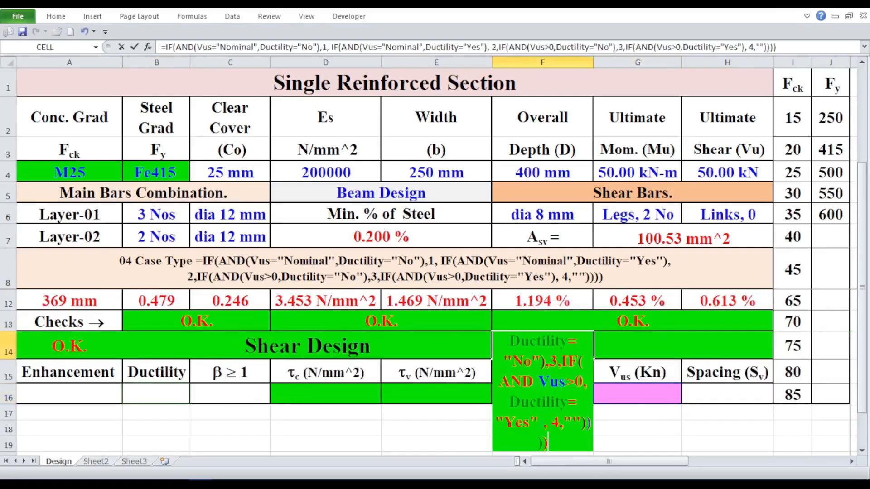
{"action": "left_click", "coordinate": [580, 379]}
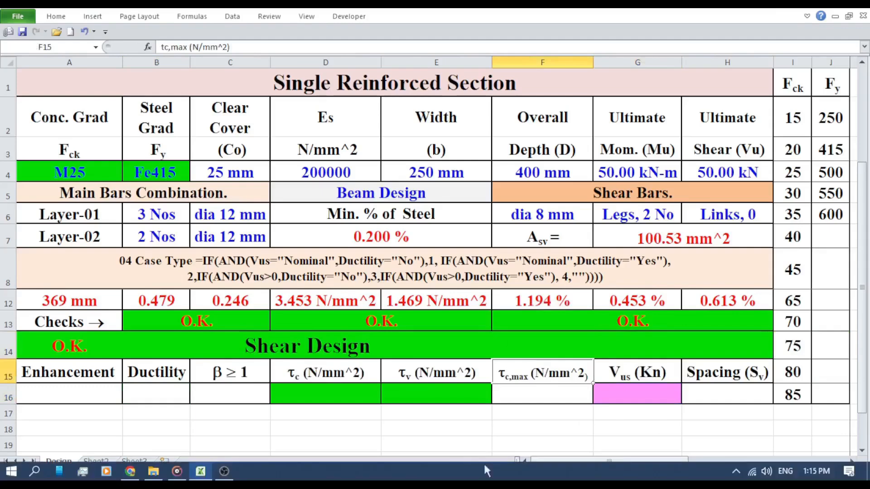
- Examine the Ductility and Vus cells in row 16 that the Case_Type formula in F14 refers to
{"action": "left_click", "coordinate": [455, 428]}
{"action": "left_click", "coordinate": [163, 389]}
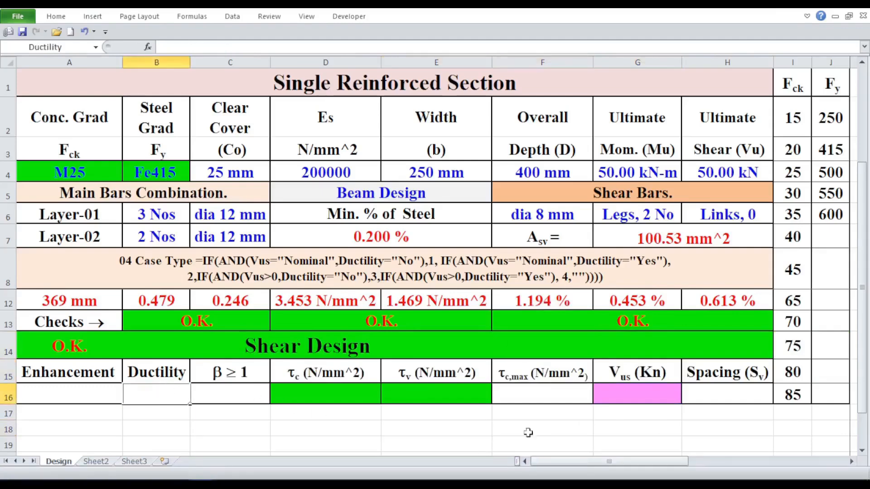
{"action": "left_click", "coordinate": [620, 393]}
{"action": "left_click", "coordinate": [575, 443]}
{"action": "left_click", "coordinate": [528, 339]}
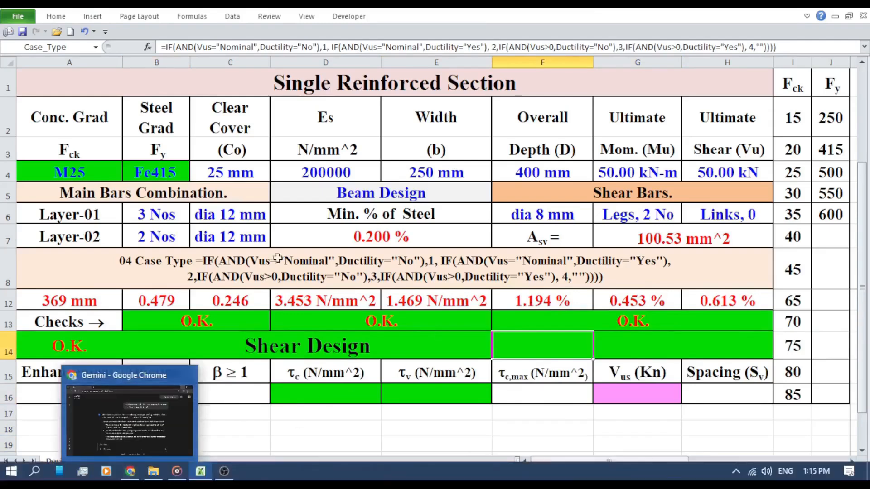
- Examine the four case types on Sheet3 with their conditions and the Sv column
{"action": "left_click", "coordinate": [135, 462]}
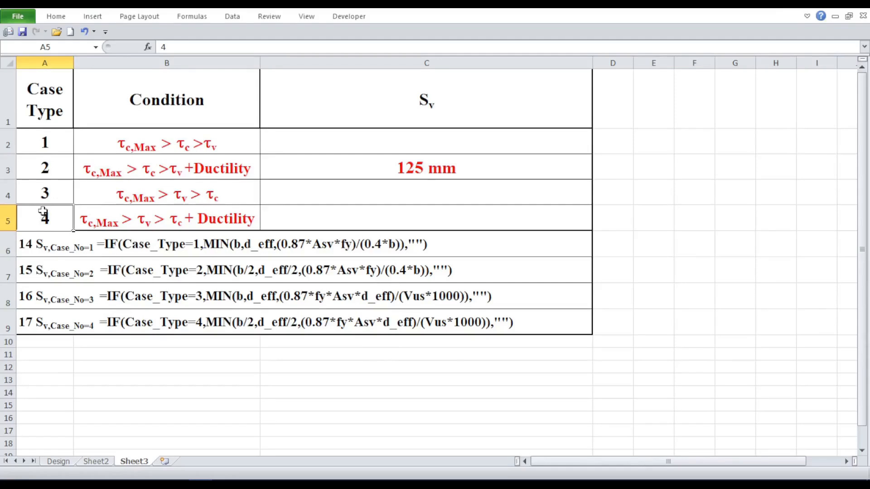
{"action": "left_click", "coordinate": [96, 143]}
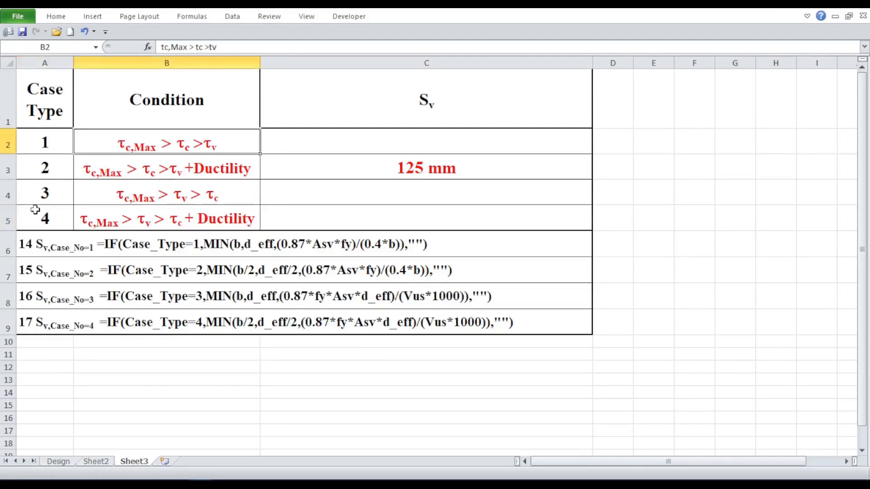
{"action": "left_click", "coordinate": [34, 151]}
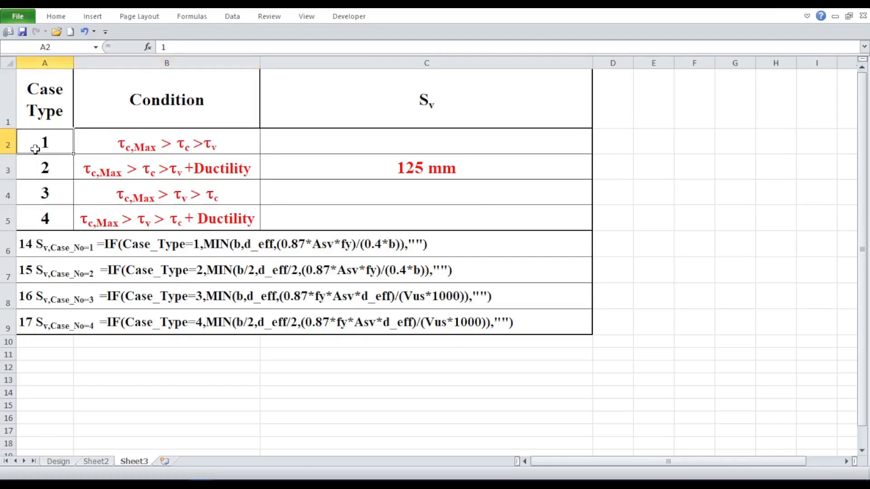
{"action": "left_click", "coordinate": [85, 163]}
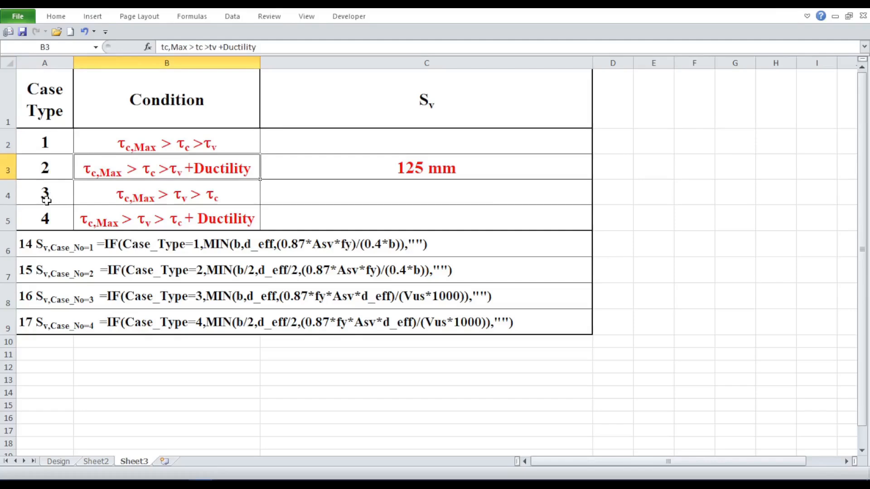
{"action": "left_click", "coordinate": [47, 169]}
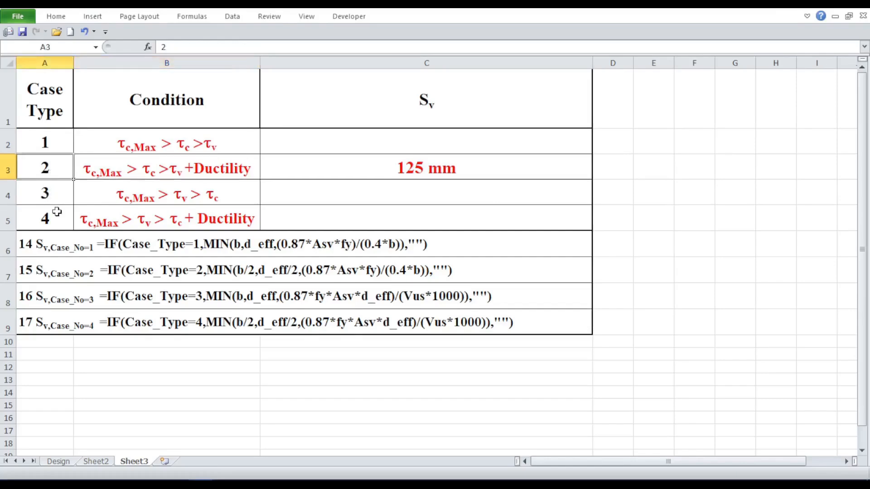
{"action": "left_click", "coordinate": [82, 193]}
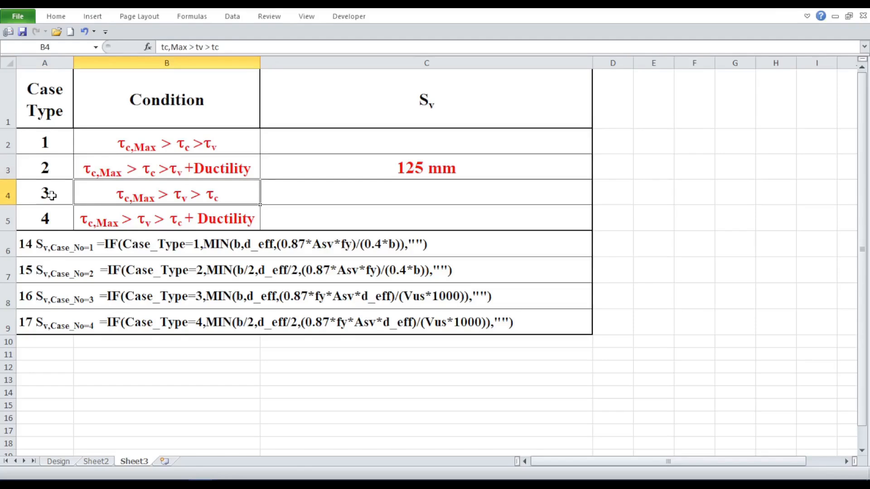
{"action": "left_click", "coordinate": [90, 212]}
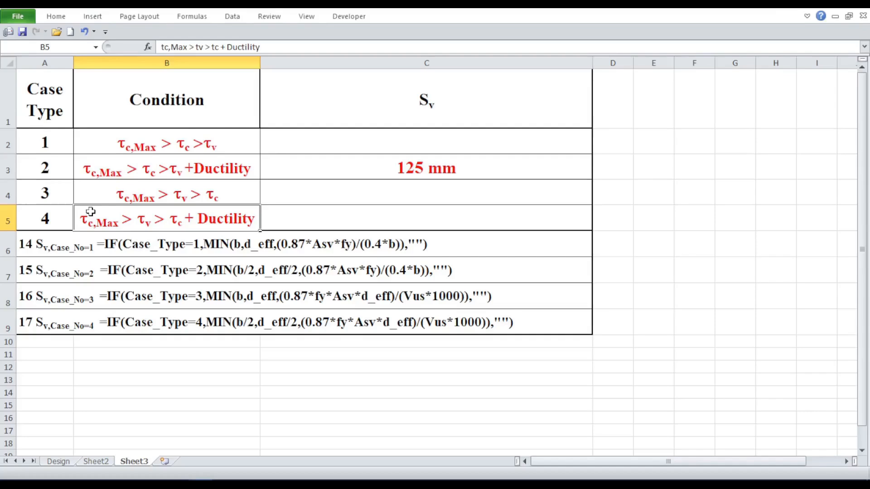
{"action": "left_click", "coordinate": [52, 219]}
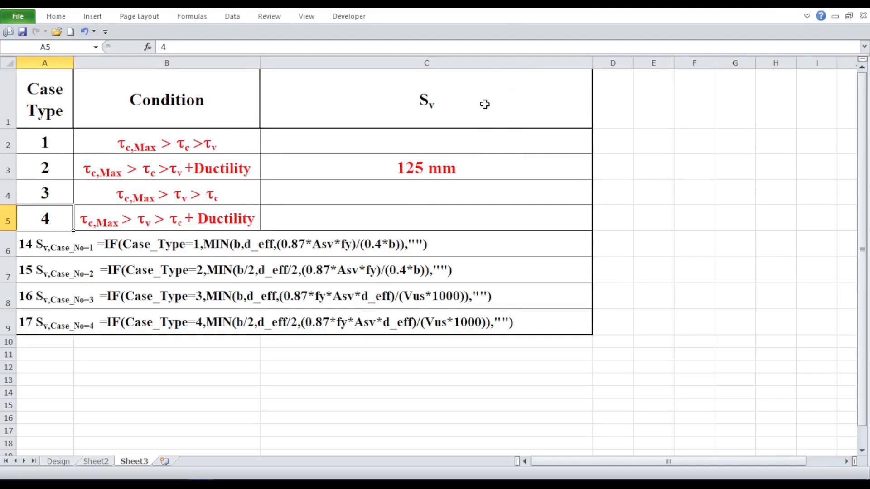
{"action": "left_click_drag", "start_coordinate": [484, 104], "coordinate": [463, 215]}
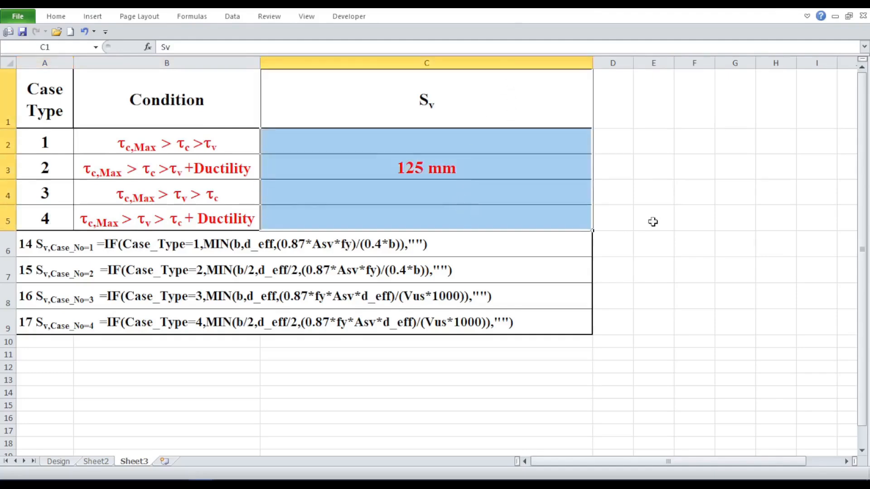
{"action": "left_click", "coordinate": [694, 216]}
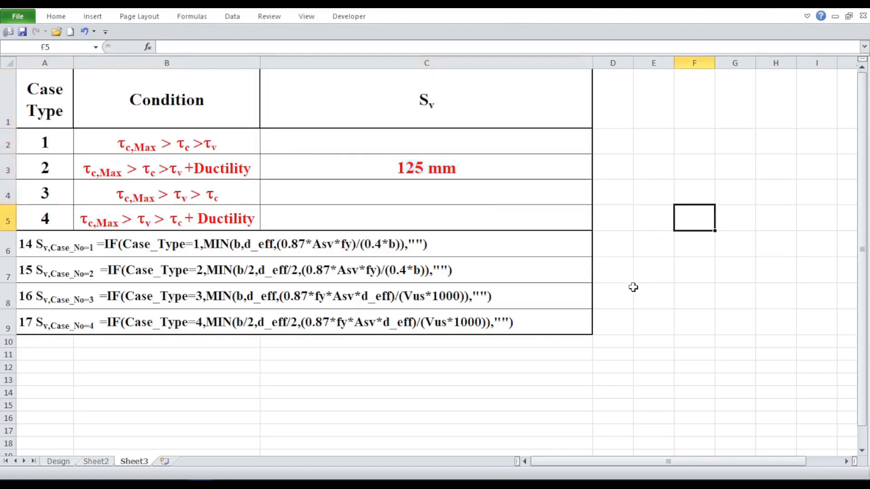
- Return to the Design sheet, choose the 05 Basis of Design entry in the Formulas row and select its full expression from the equals sign
{"action": "left_click", "coordinate": [64, 465]}
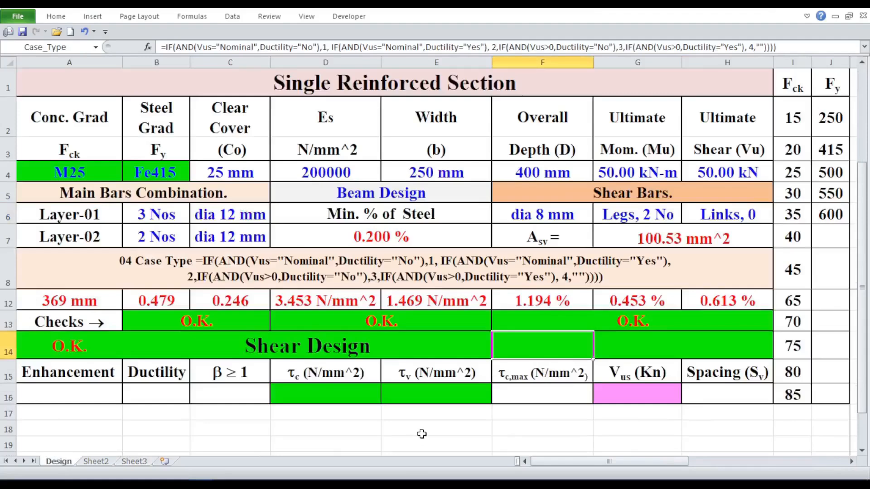
{"action": "left_click", "coordinate": [755, 267]}
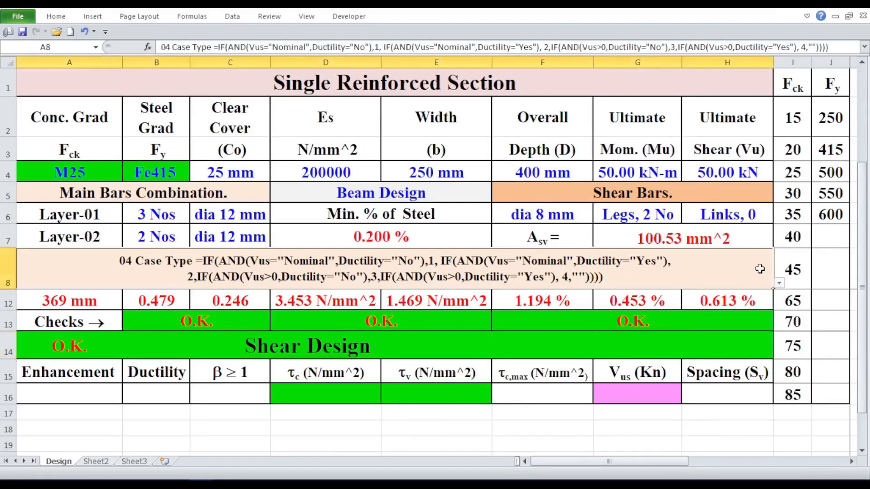
{"action": "left_click", "coordinate": [662, 402]}
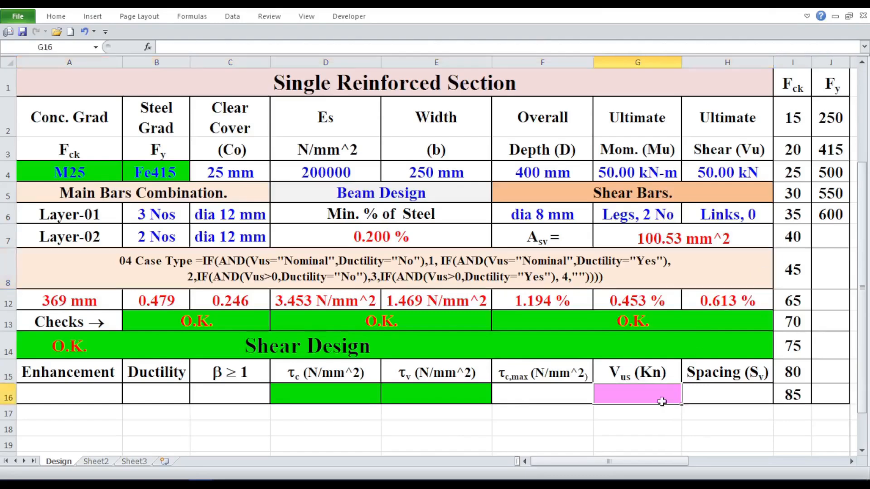
{"action": "left_click", "coordinate": [756, 267]}
{"action": "left_click", "coordinate": [780, 283]}
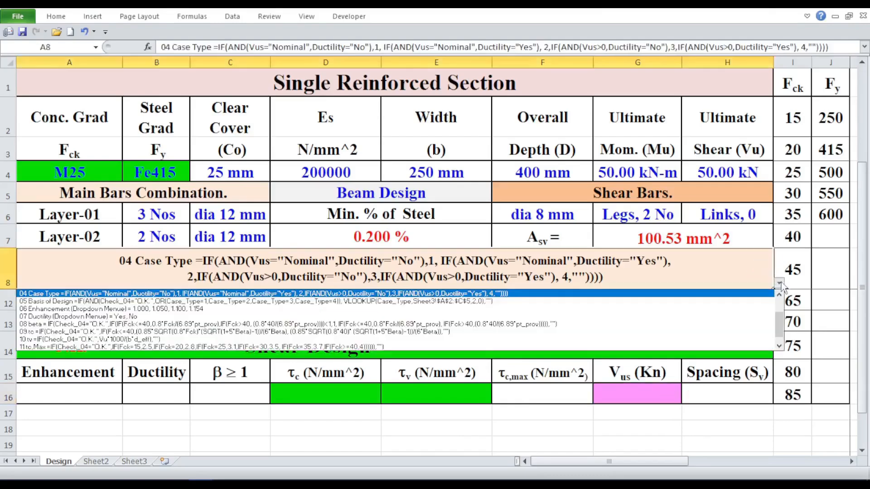
{"action": "left_click", "coordinate": [166, 302]}
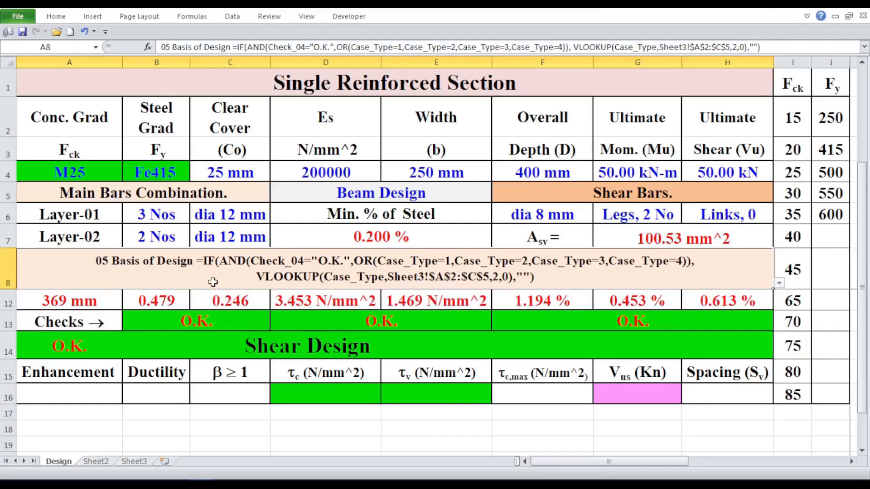
{"action": "double_click", "coordinate": [538, 277]}
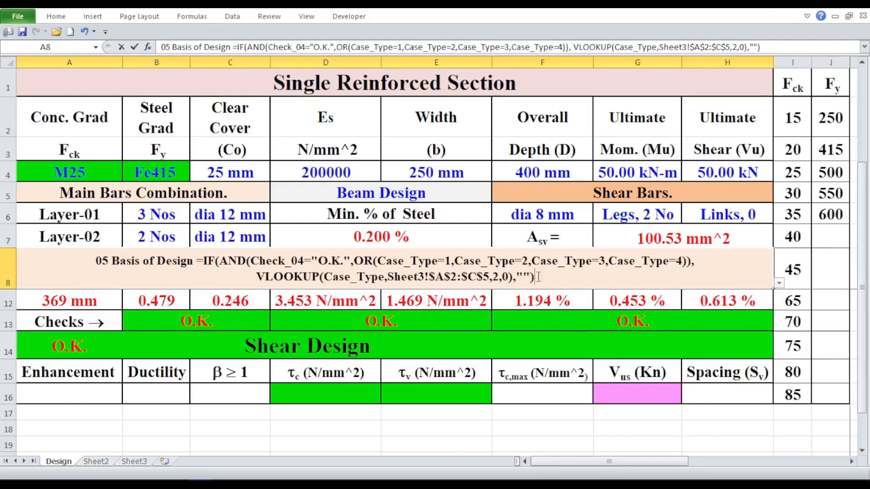
{"action": "left_click_drag", "start_coordinate": [538, 277], "coordinate": [198, 257]}
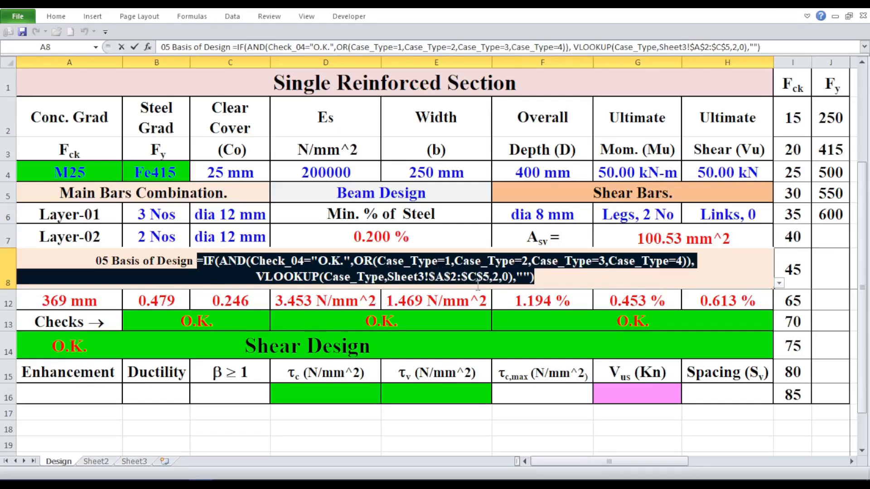
- Examine the column index and match arguments of VLOOKUP in the Basis of Design formula, and select the merged cell G14
{"action": "left_click", "coordinate": [536, 280]}
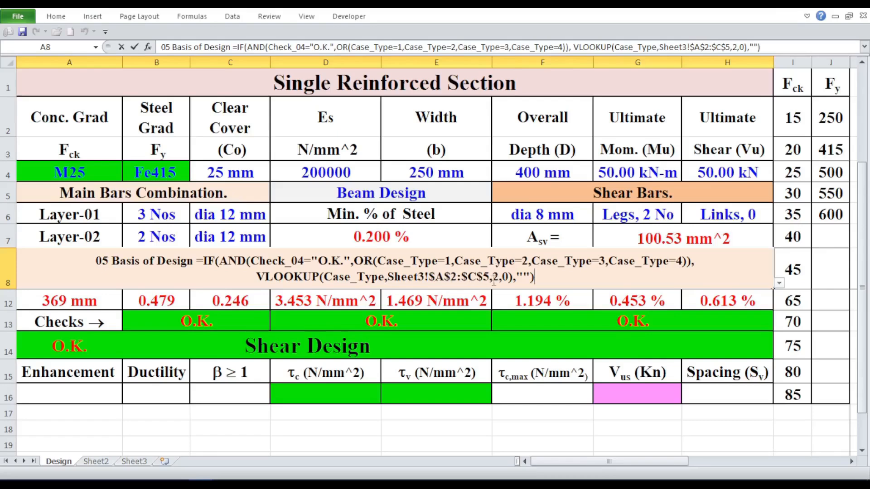
{"action": "double_click", "coordinate": [495, 277]}
{"action": "double_click", "coordinate": [505, 277]}
{"action": "left_click", "coordinate": [550, 279]}
{"action": "left_click", "coordinate": [626, 336]}
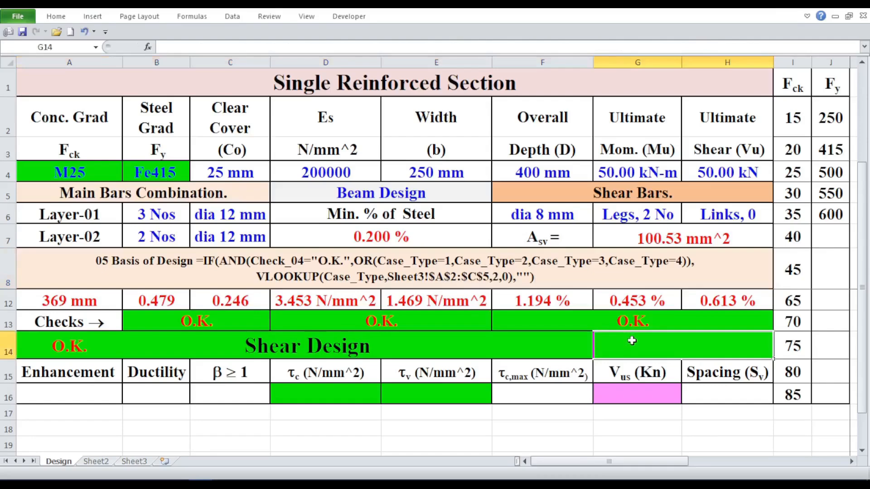
- Paste the copied Case_Type expression with the Vus and Ductility conditions into the merged cell G14 and commit it
{"action": "double_click", "coordinate": [632, 341]}
{"action": "right_click", "coordinate": [632, 341]}
{"action": "left_click", "coordinate": [653, 387]}
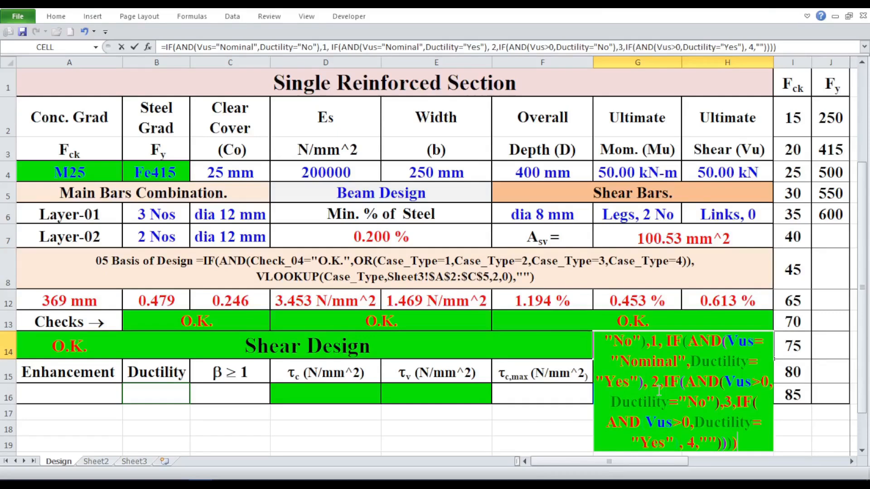
{"action": "key", "text": "Return"}
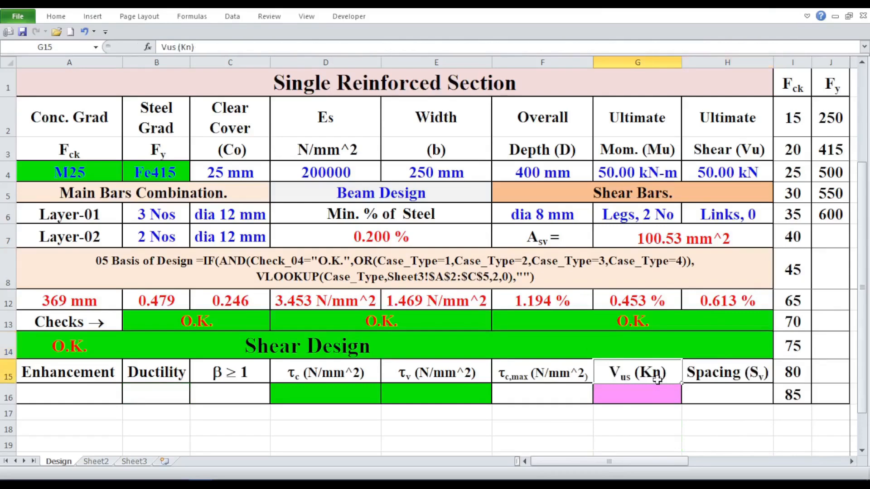
- Examine the formula cells F14 and G14 together with the Enhancement, Ductility and Vus cells in row 16
{"action": "left_click", "coordinate": [535, 338]}
{"action": "left_click", "coordinate": [170, 385]}
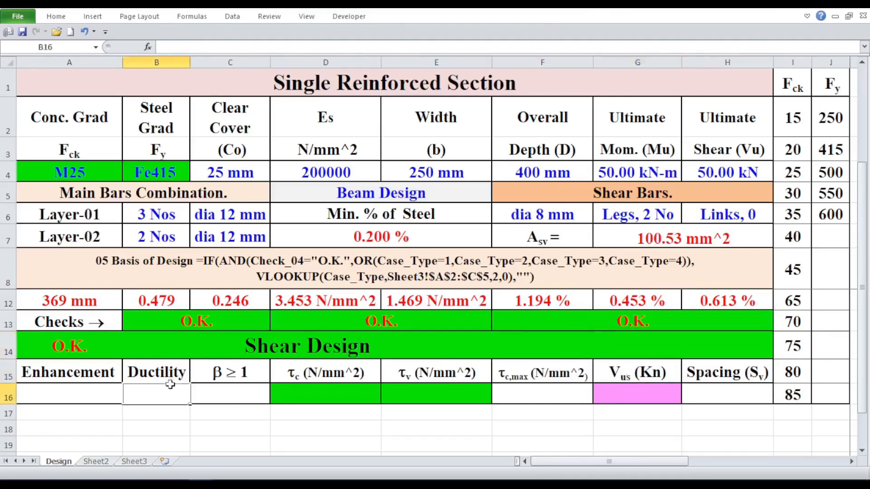
{"action": "left_click", "coordinate": [630, 396]}
{"action": "left_click", "coordinate": [523, 355]}
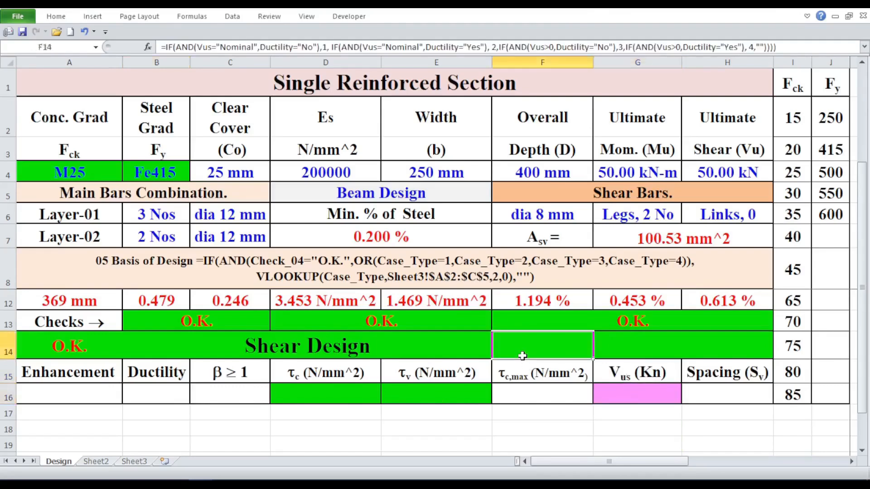
{"action": "left_click", "coordinate": [665, 337]}
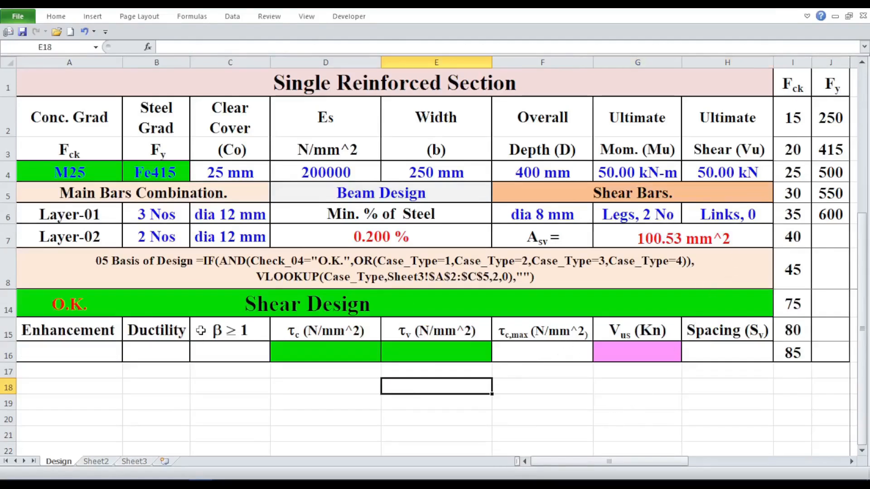
{"action": "left_click", "coordinate": [93, 356]}
{"action": "left_click", "coordinate": [155, 362]}
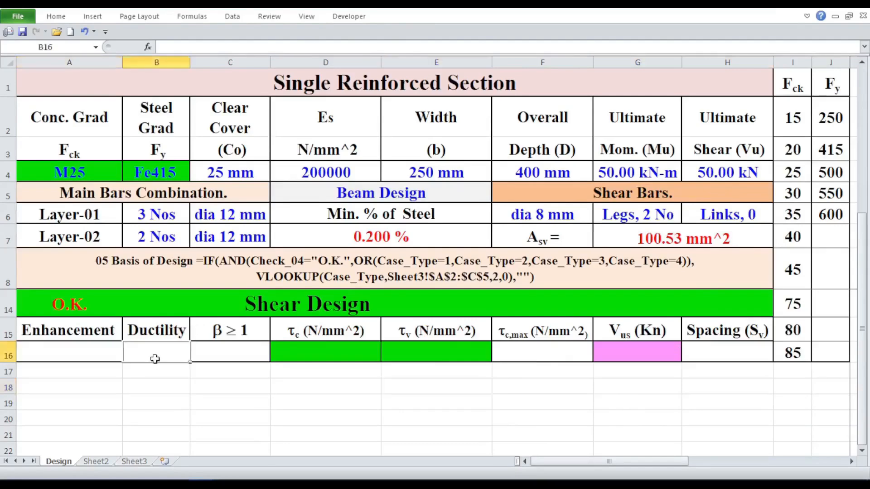
{"action": "left_click", "coordinate": [519, 434]}
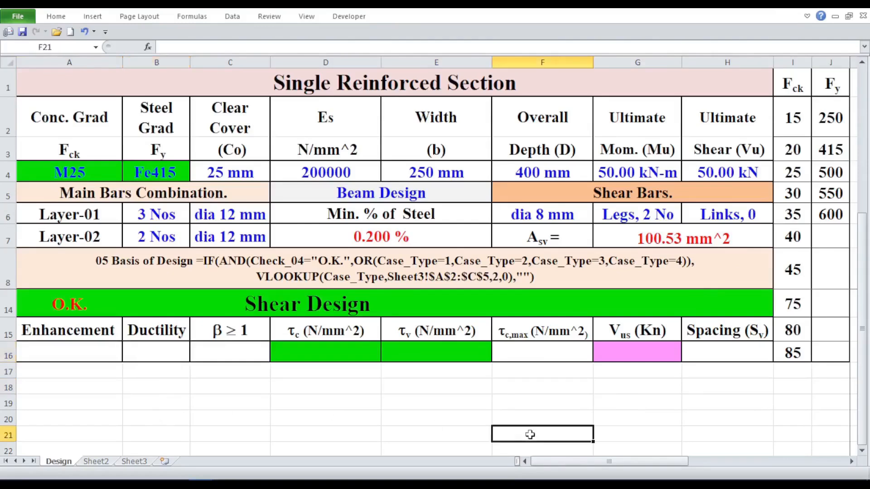
{"action": "left_click", "coordinate": [75, 352]}
{"action": "left_click", "coordinate": [145, 356]}
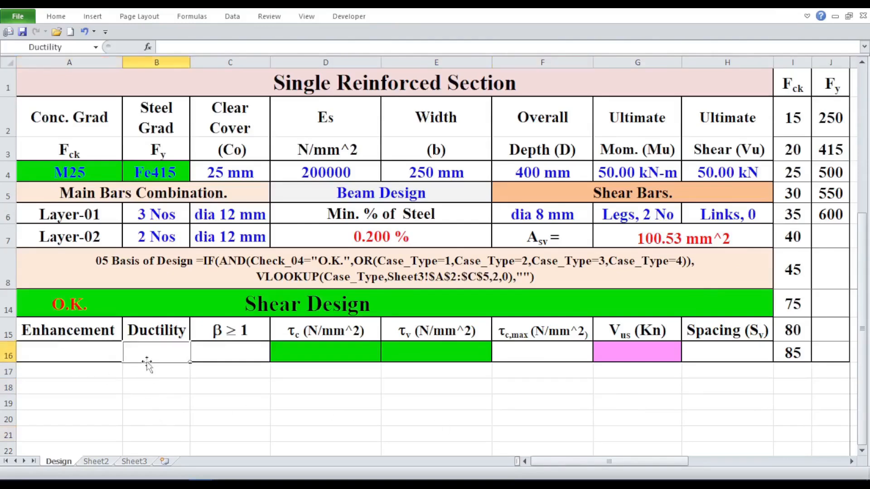
{"action": "left_click", "coordinate": [176, 417]}
- Choose the 06 Enhancement entry in row 8 and copy its option text "= 1.000, 1.050, 1.100, 1.154"
{"action": "left_click", "coordinate": [701, 272]}
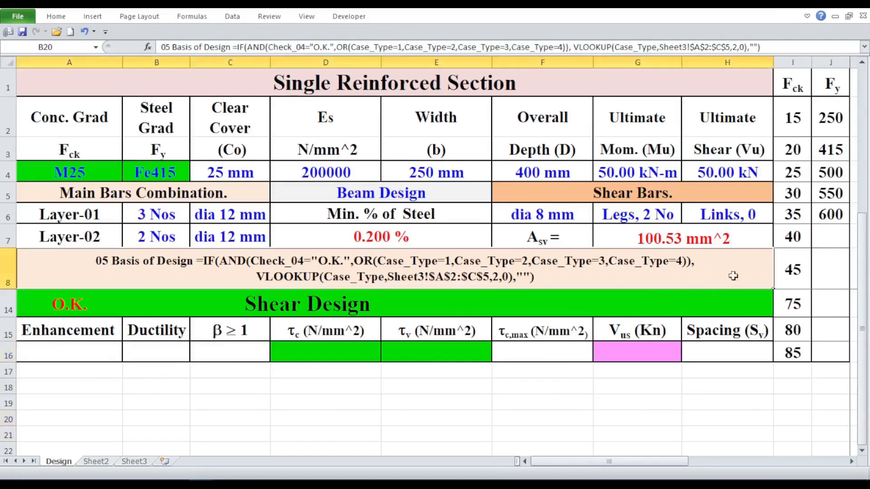
{"action": "double_click", "coordinate": [749, 271]}
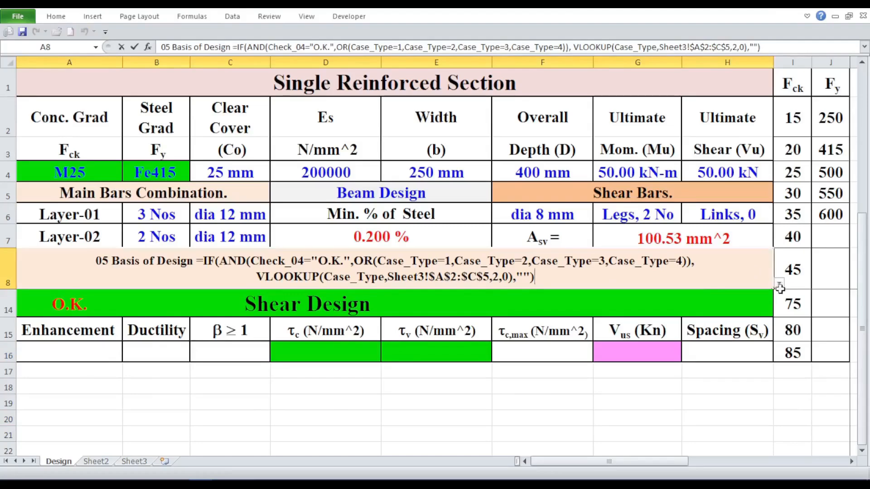
{"action": "left_click", "coordinate": [780, 284]}
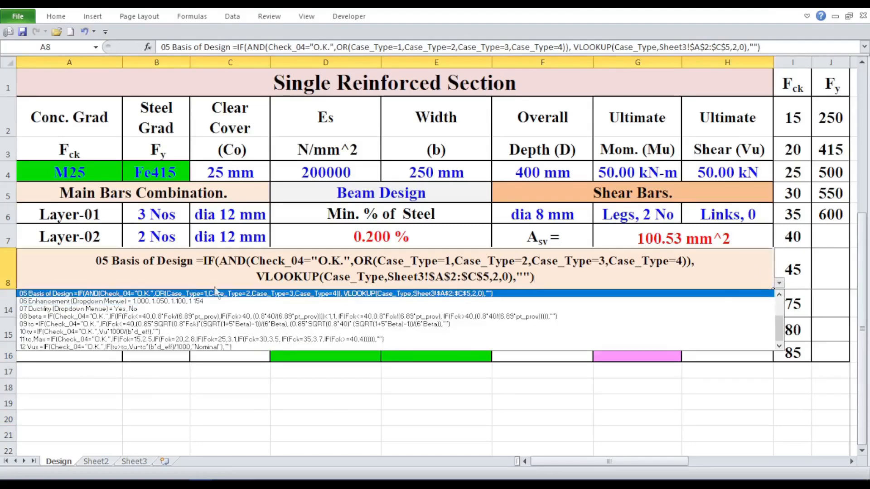
{"action": "left_click", "coordinate": [183, 301]}
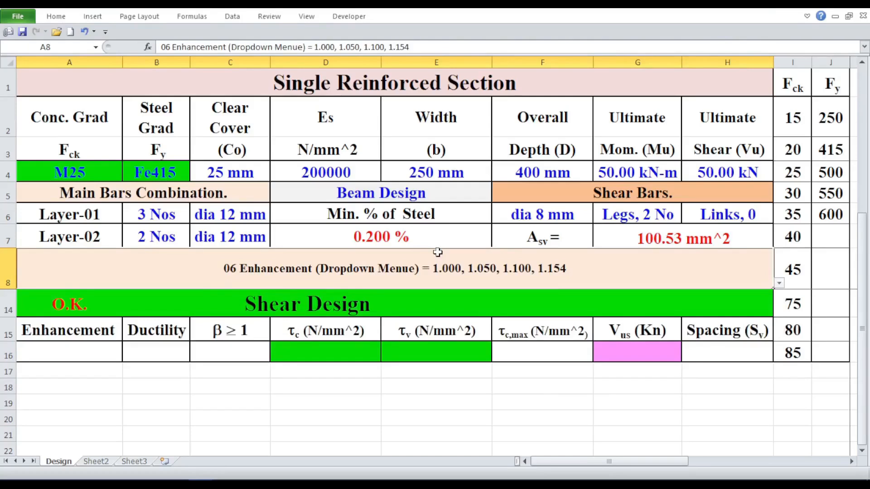
{"action": "double_click", "coordinate": [430, 267]}
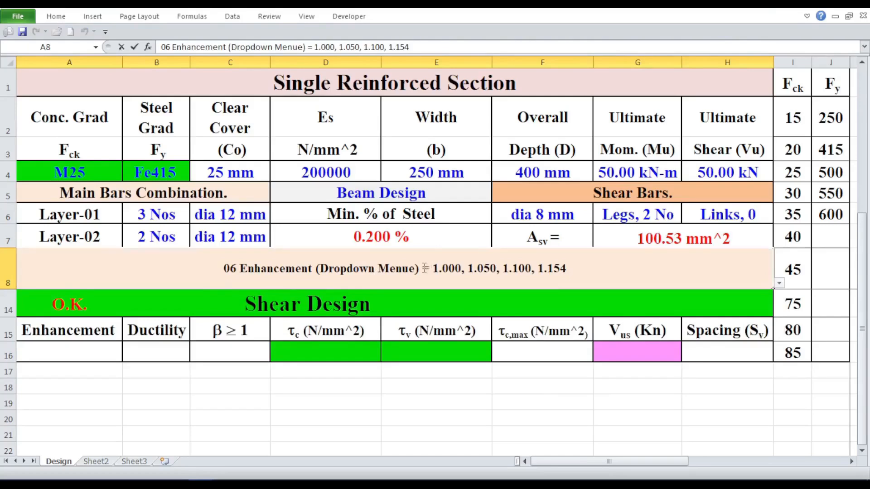
{"action": "left_click_drag", "start_coordinate": [423, 268], "coordinate": [566, 274]}
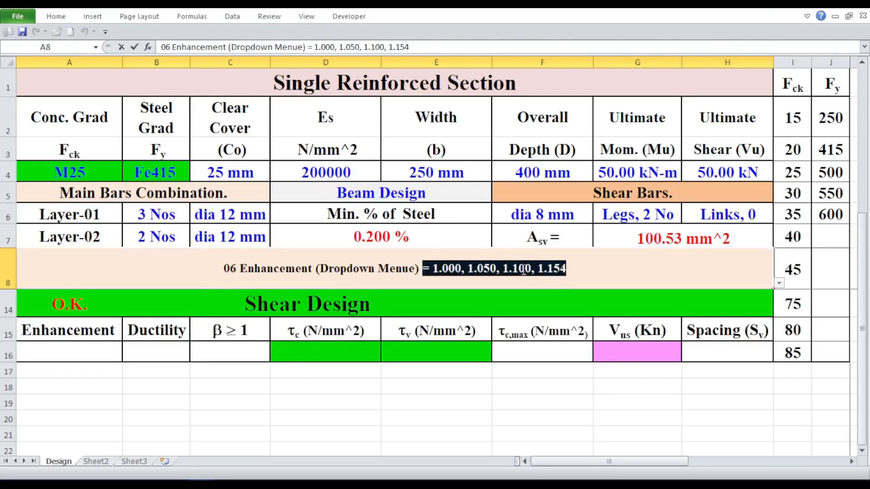
{"action": "right_click", "coordinate": [523, 270]}
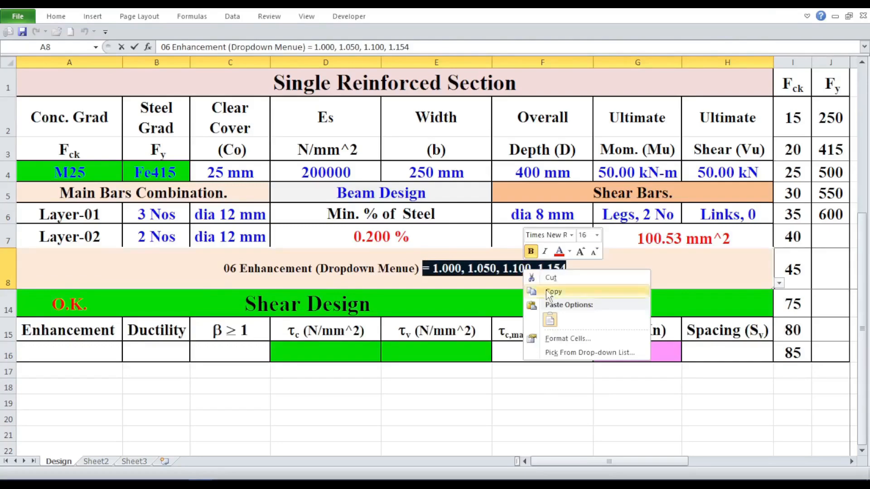
{"action": "left_click", "coordinate": [550, 291]}
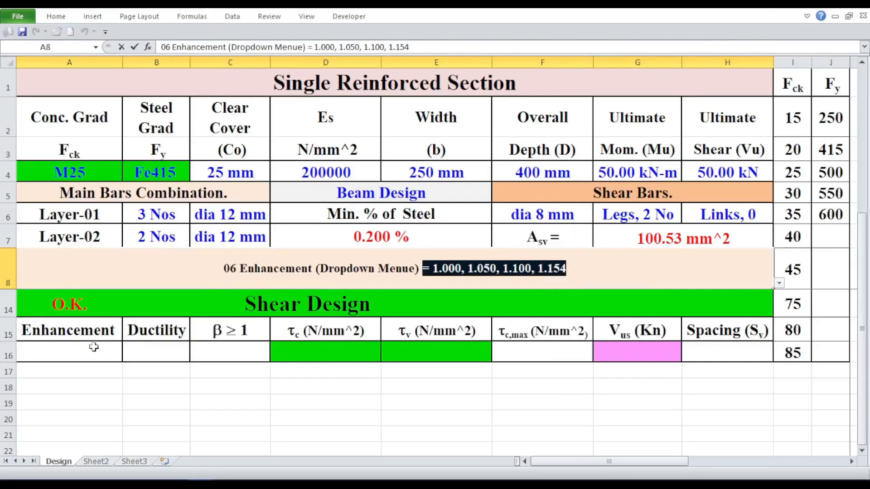
{"action": "left_click", "coordinate": [95, 400]}
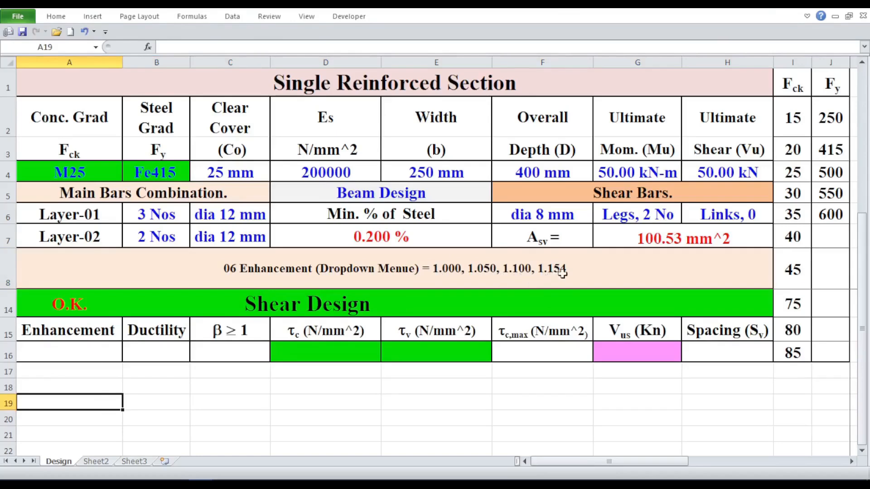
- Open data validation for the Enhancement cell A16 and set the allowed type to List
{"action": "left_click", "coordinate": [80, 351]}
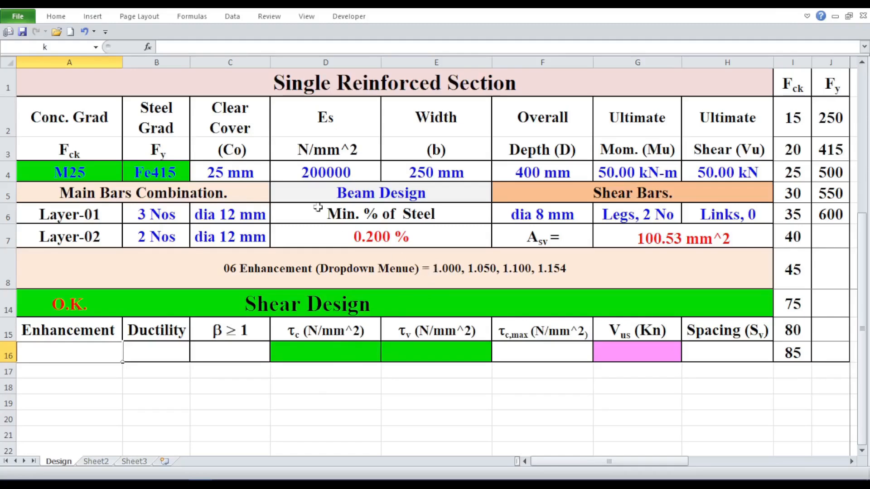
{"action": "left_click", "coordinate": [233, 18]}
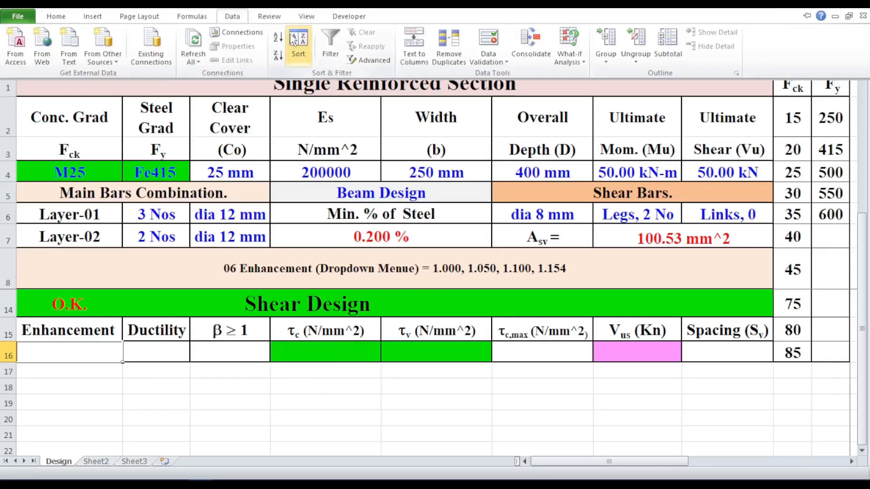
{"action": "left_click", "coordinate": [504, 63]}
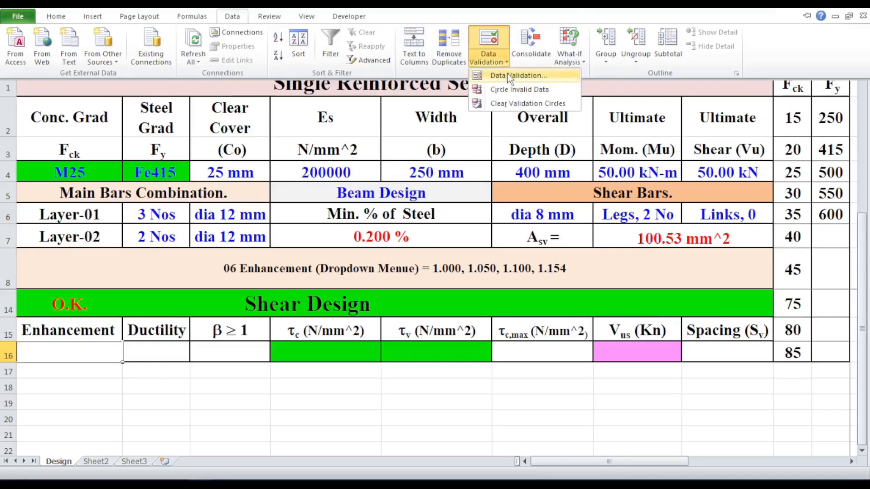
{"action": "left_click", "coordinate": [508, 76]}
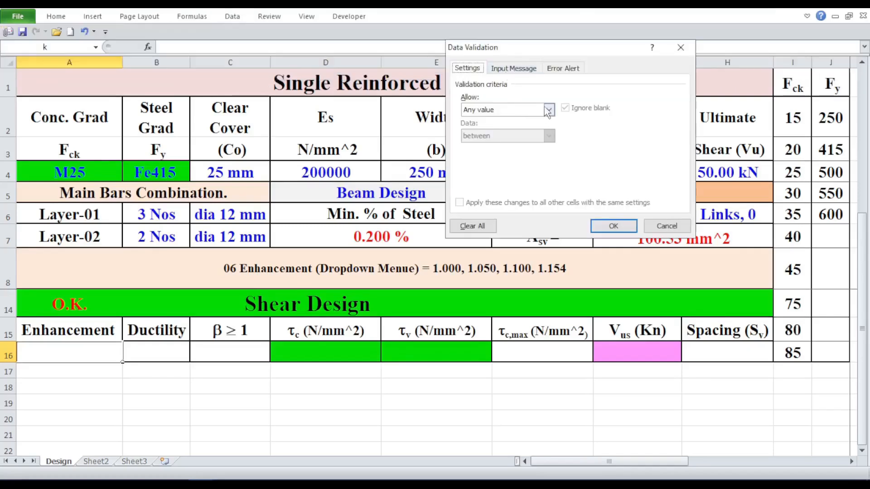
{"action": "left_click", "coordinate": [548, 110]}
{"action": "left_click", "coordinate": [486, 145]}
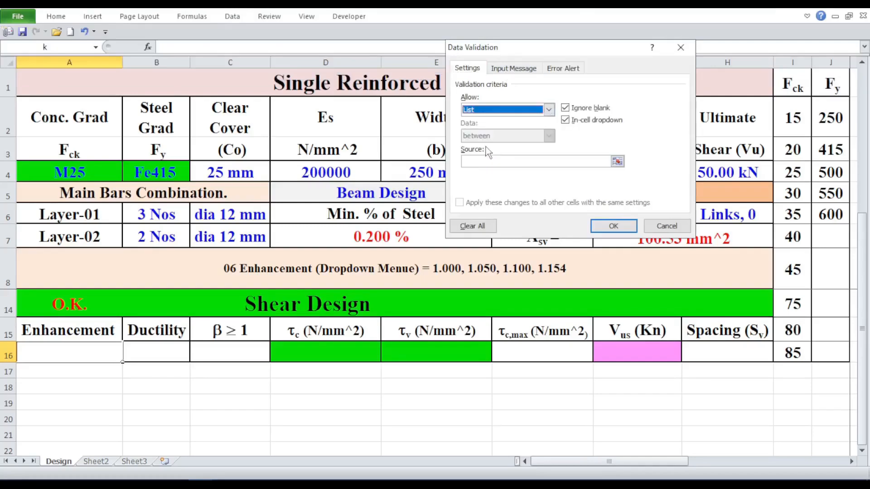
- Paste the copied values as the list source, remove the leading equals sign to leave 1.000, 1.050, 1.100, 1.154, and apply the validation
{"action": "left_click", "coordinate": [472, 162]}
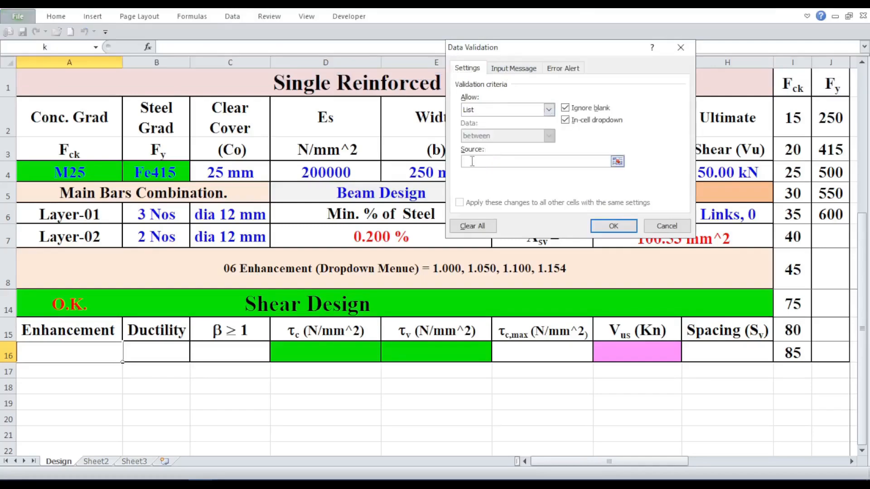
{"action": "right_click", "coordinate": [472, 161]}
{"action": "left_click", "coordinate": [492, 196]}
{"action": "left_click_drag", "start_coordinate": [472, 162], "coordinate": [459, 166]}
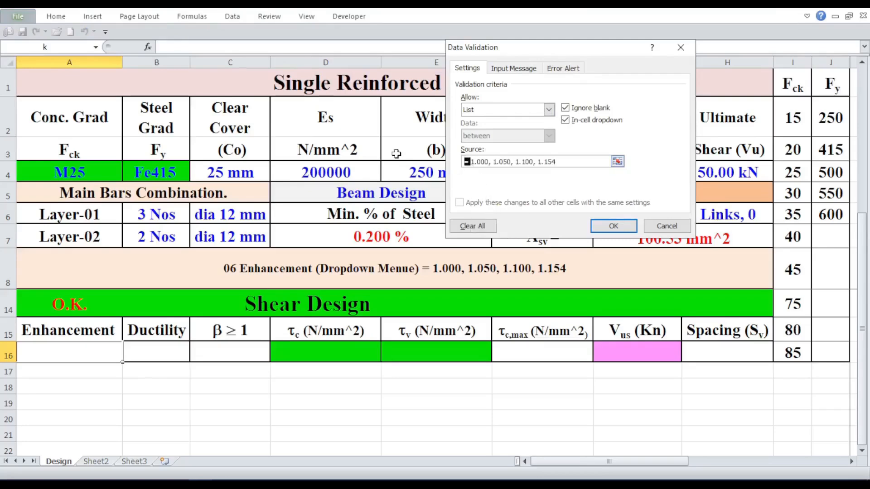
{"action": "key", "text": "BackSpace"}
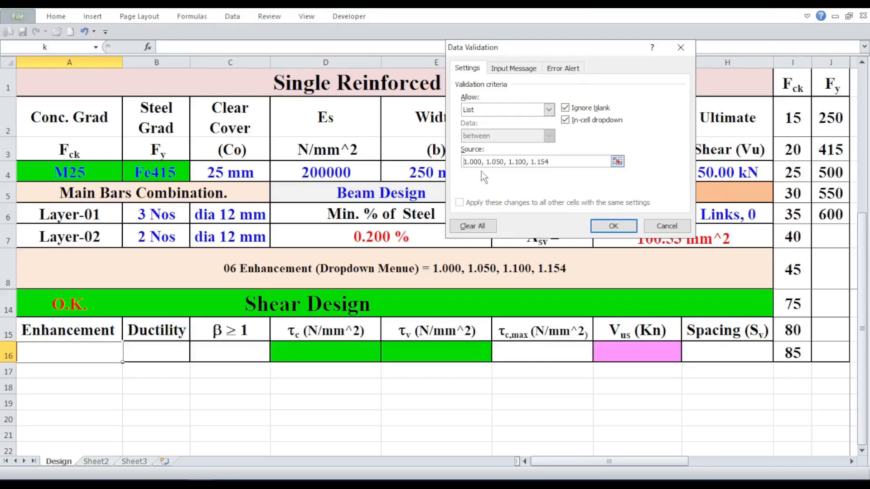
{"action": "left_click", "coordinate": [613, 226]}
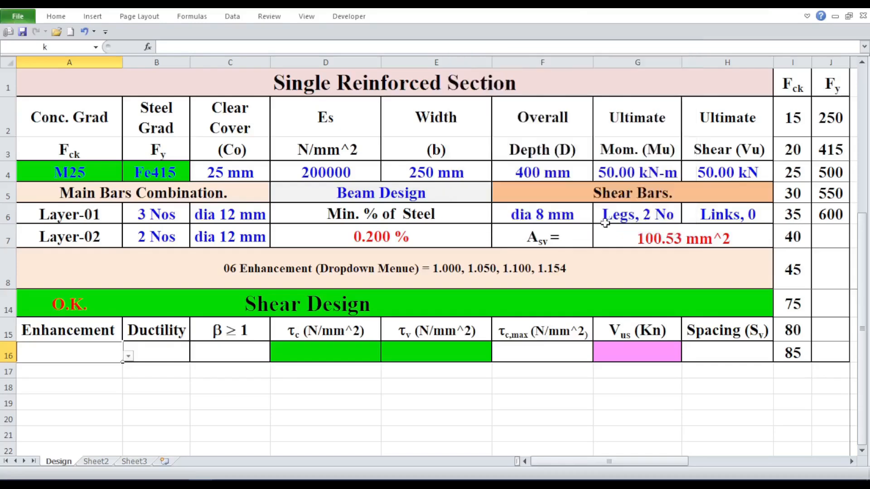
- Set the Enhancement value in A16 to 1.000 from its dropdown list
{"action": "left_click", "coordinate": [314, 419]}
{"action": "left_click", "coordinate": [100, 352]}
{"action": "left_click", "coordinate": [129, 356]}
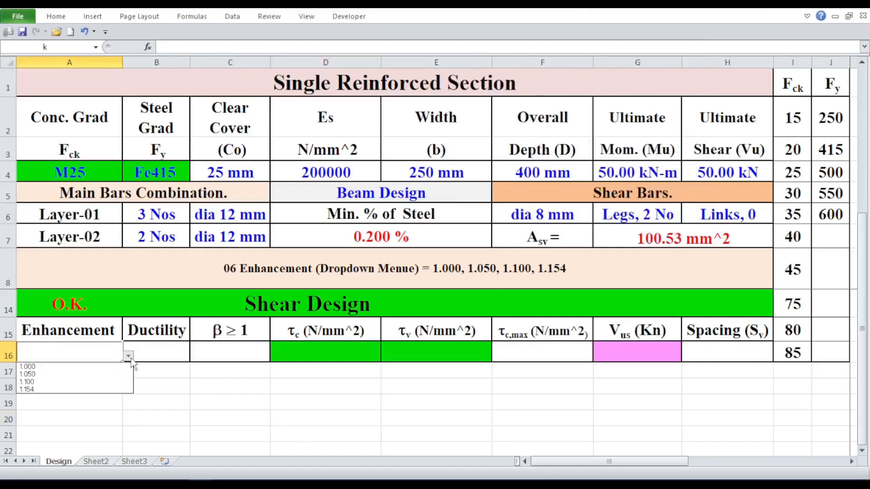
{"action": "left_click", "coordinate": [107, 367]}
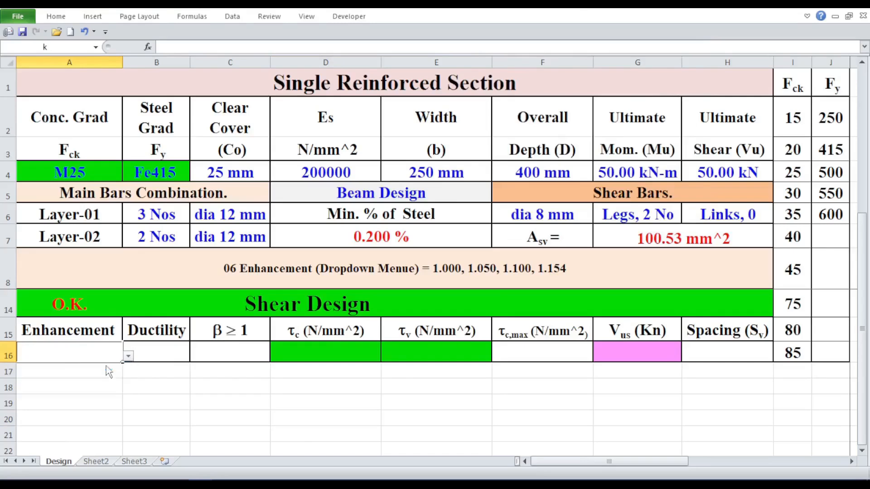
{"action": "left_click", "coordinate": [184, 386]}
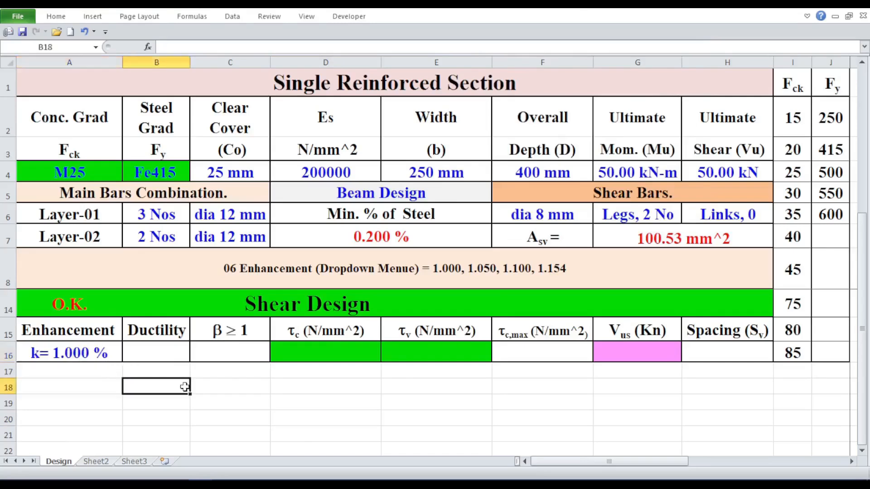
- Choose the 07 Ductility entry in row 8 and copy its option text "Yes, No"
{"action": "left_click", "coordinate": [169, 356]}
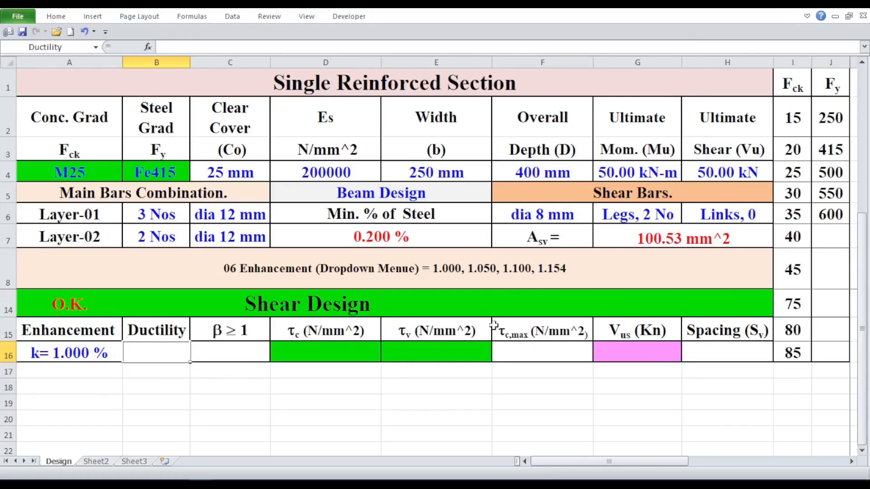
{"action": "left_click", "coordinate": [746, 263]}
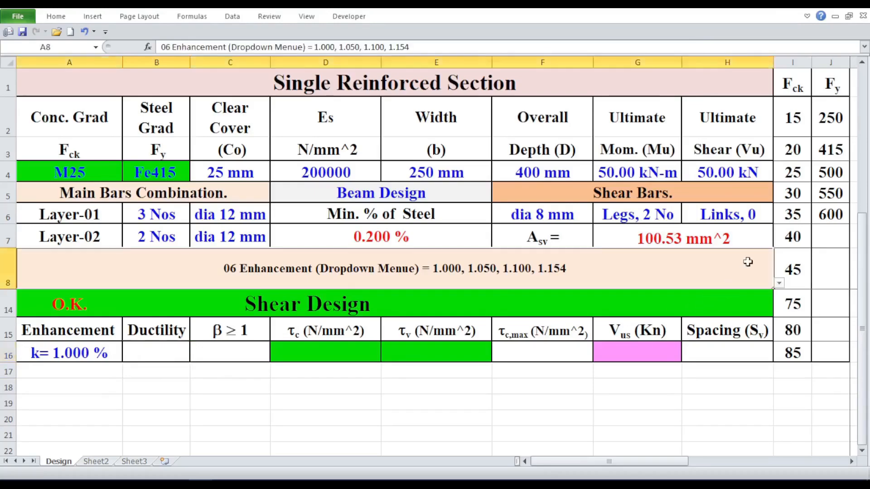
{"action": "left_click", "coordinate": [778, 284]}
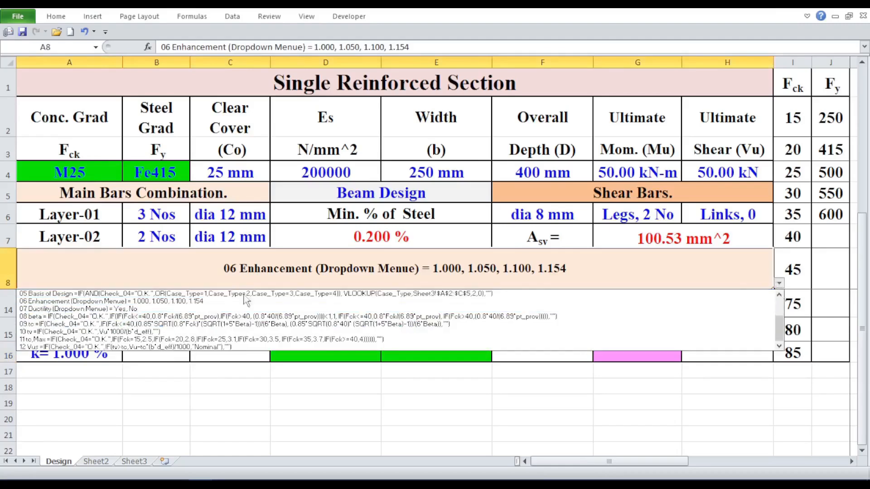
{"action": "left_click", "coordinate": [143, 309]}
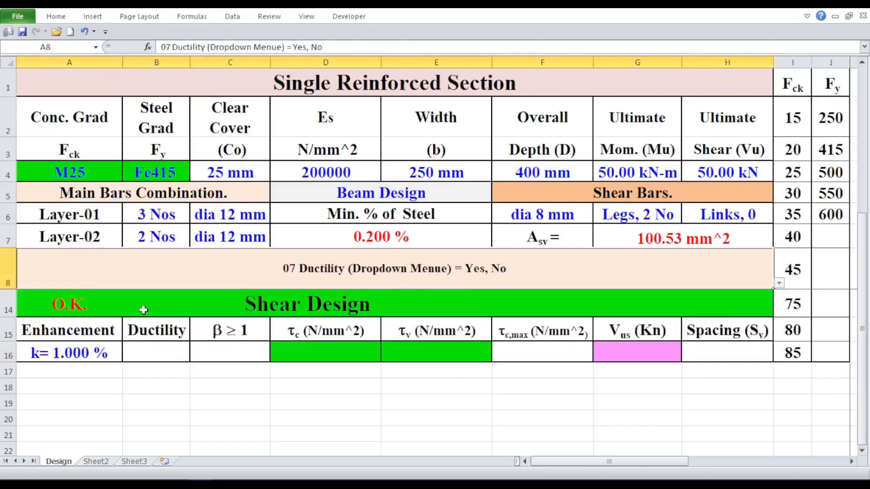
{"action": "double_click", "coordinate": [468, 271]}
{"action": "left_click_drag", "start_coordinate": [466, 269], "coordinate": [508, 269]}
{"action": "right_click", "coordinate": [495, 269]}
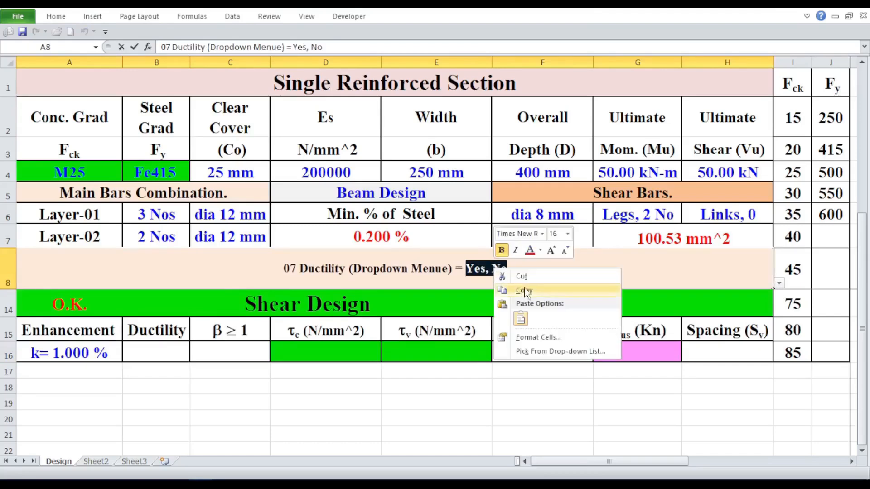
{"action": "left_click", "coordinate": [525, 290]}
{"action": "left_click", "coordinate": [518, 271]}
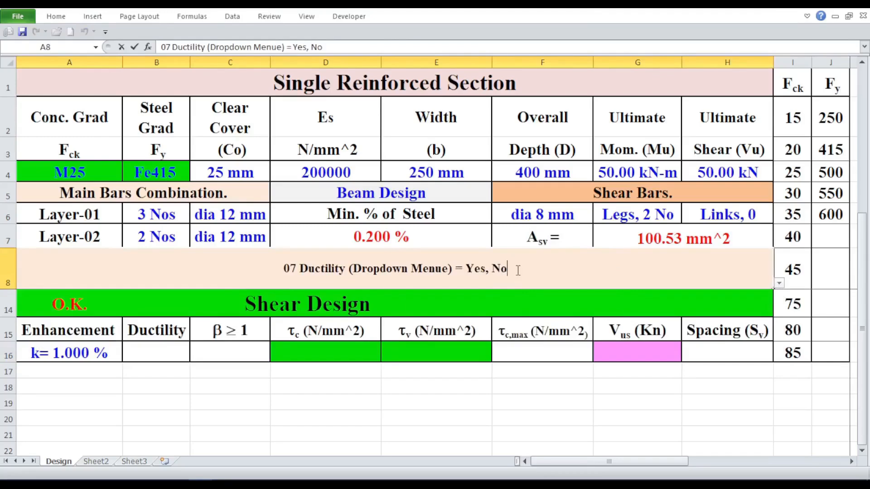
- Open data validation for the Ductility cell B16 and set the allowed type to List
{"action": "left_click", "coordinate": [228, 439]}
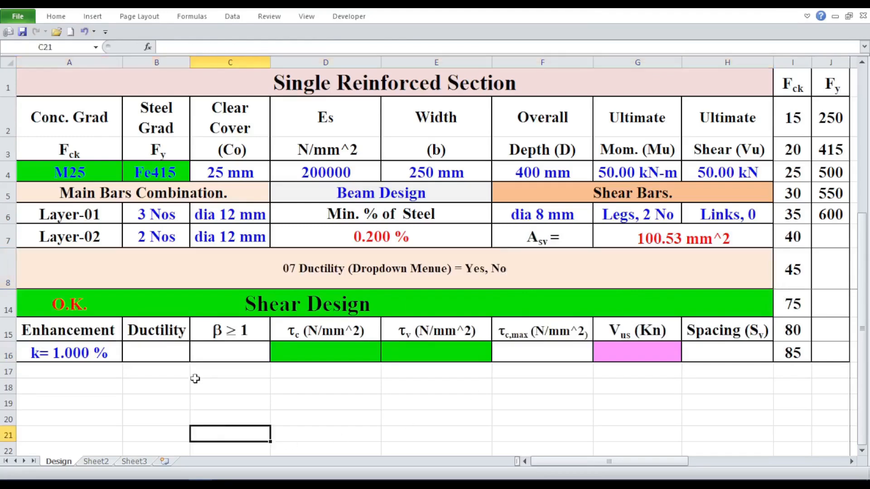
{"action": "left_click", "coordinate": [157, 355]}
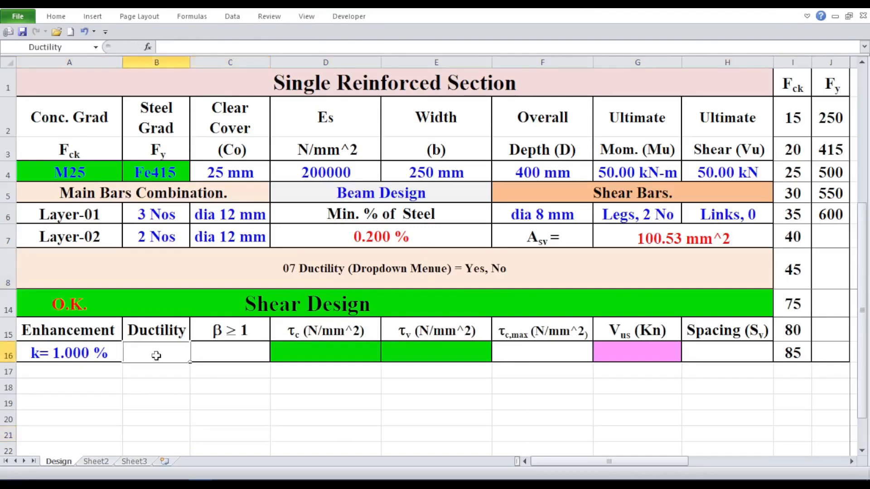
{"action": "left_click", "coordinate": [220, 422]}
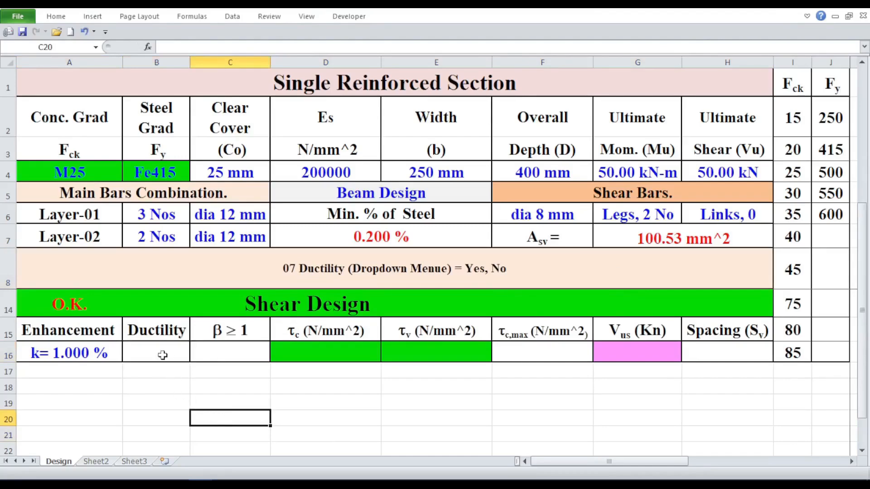
{"action": "left_click", "coordinate": [217, 392]}
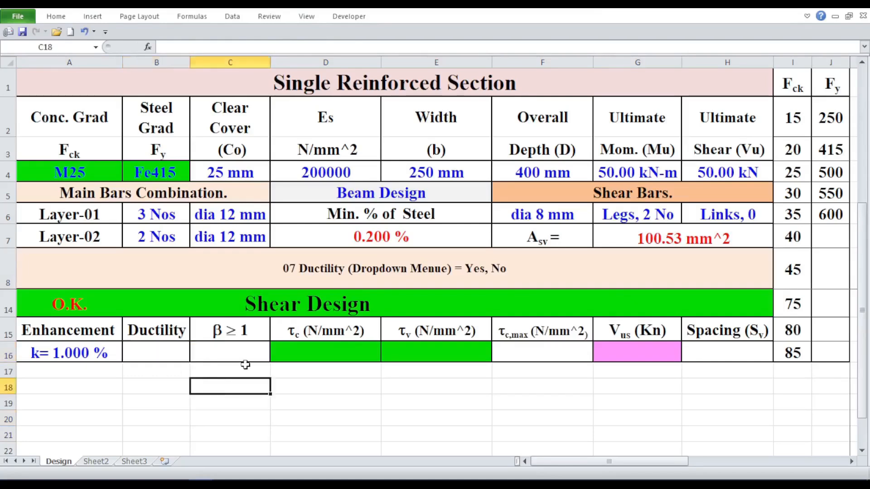
{"action": "left_click", "coordinate": [161, 354]}
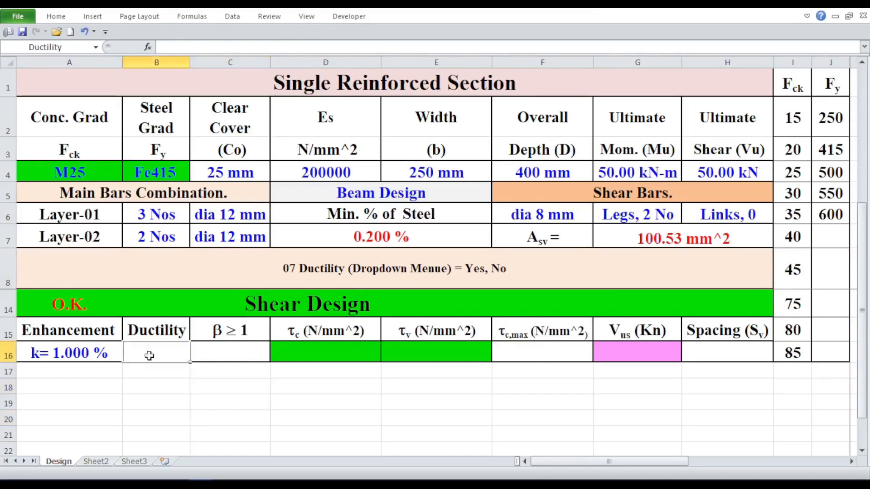
{"action": "left_click", "coordinate": [240, 17]}
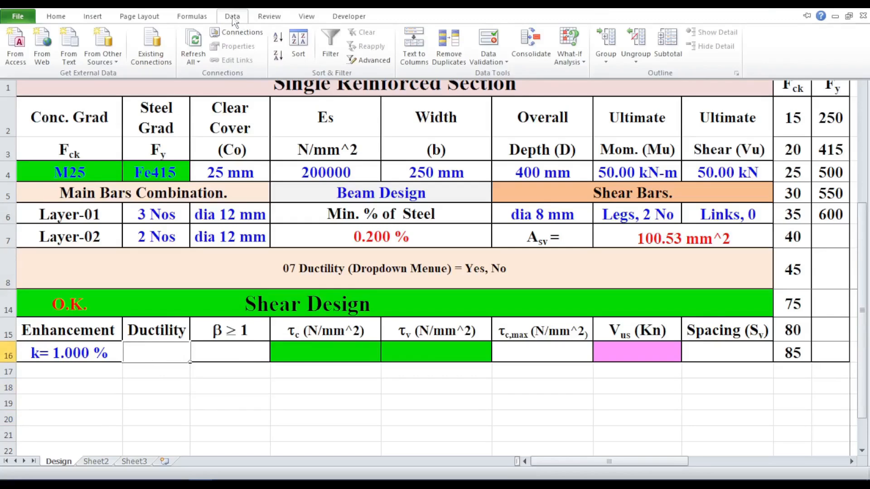
{"action": "left_click", "coordinate": [504, 59]}
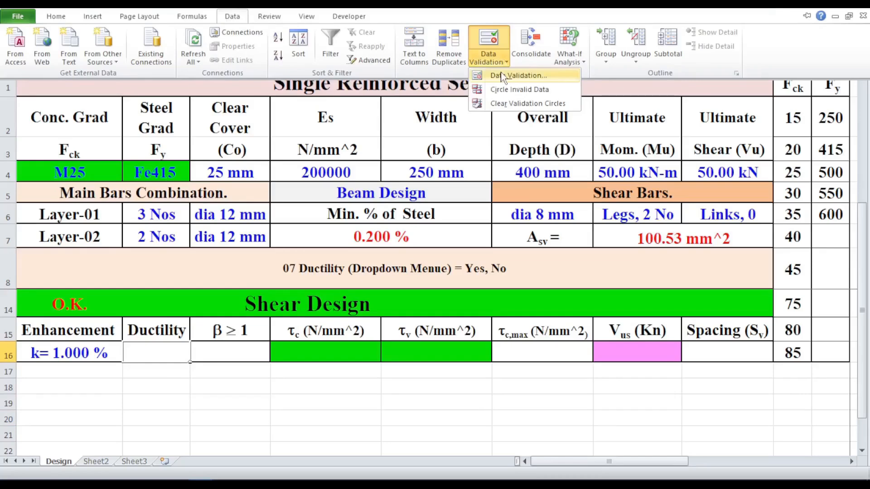
{"action": "left_click", "coordinate": [502, 76]}
{"action": "left_click", "coordinate": [549, 111]}
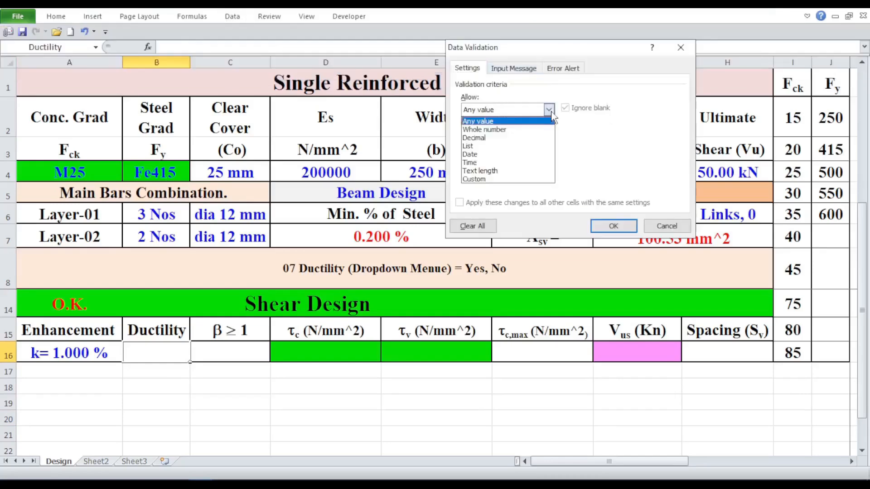
{"action": "left_click", "coordinate": [524, 146]}
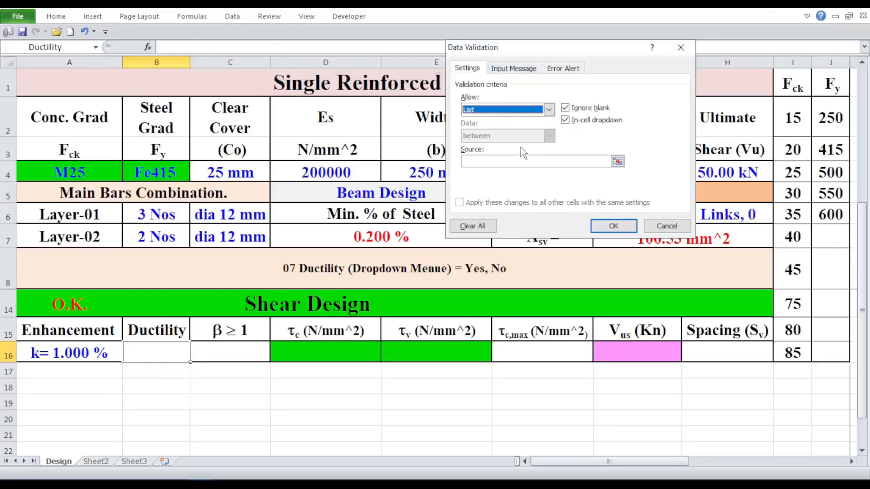
- Paste the copied options "Yes, No" as the list source for the Ductility cell and apply the validation
{"action": "left_click", "coordinate": [508, 162]}
{"action": "right_click", "coordinate": [508, 165]}
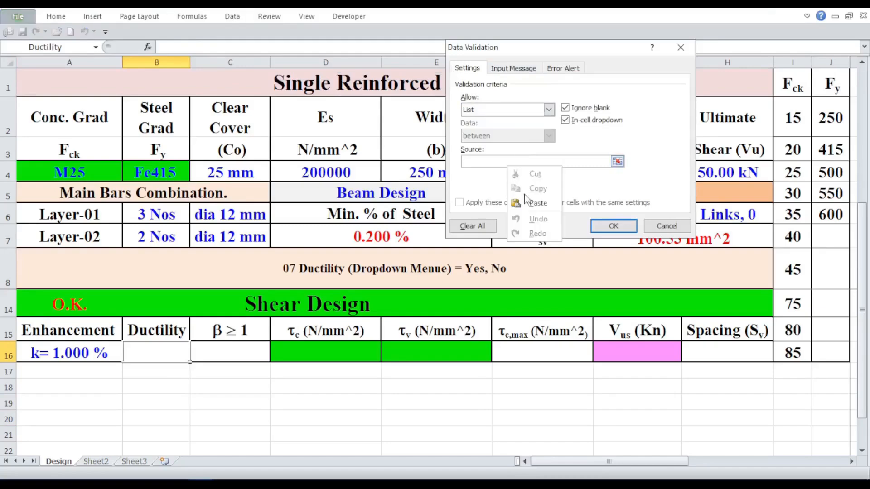
{"action": "left_click", "coordinate": [530, 200]}
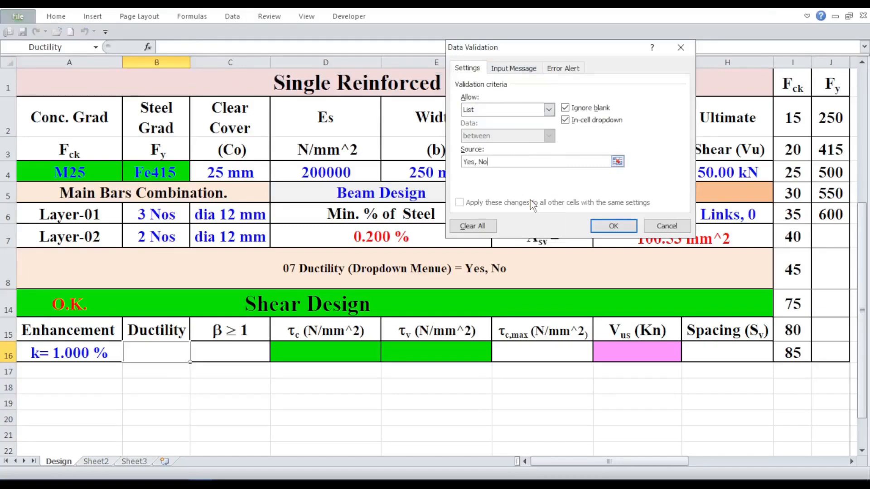
{"action": "left_click", "coordinate": [609, 229]}
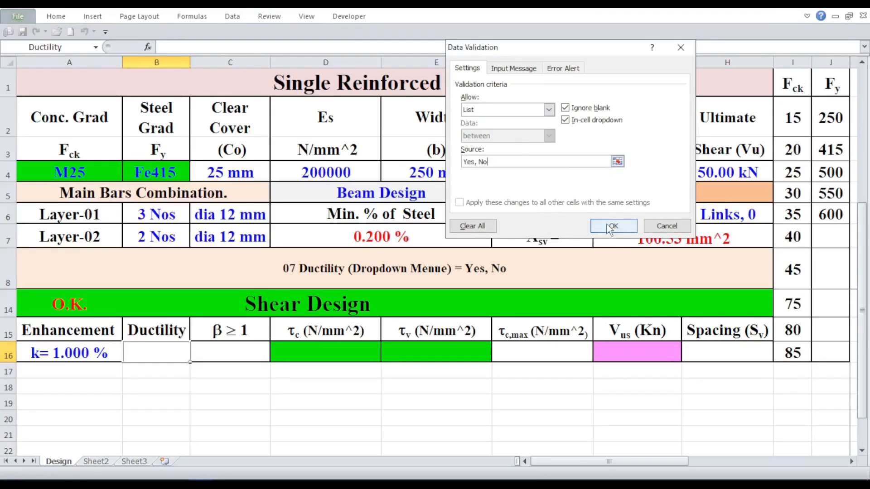
{"action": "left_click", "coordinate": [609, 229]}
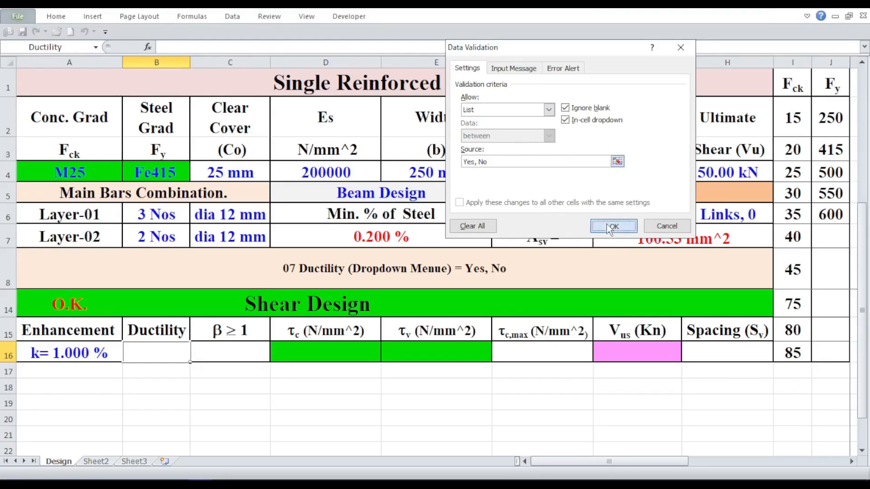
- Set the Ductility value in B16 to No from its dropdown list
{"action": "left_click", "coordinate": [317, 405]}
{"action": "left_click", "coordinate": [166, 357]}
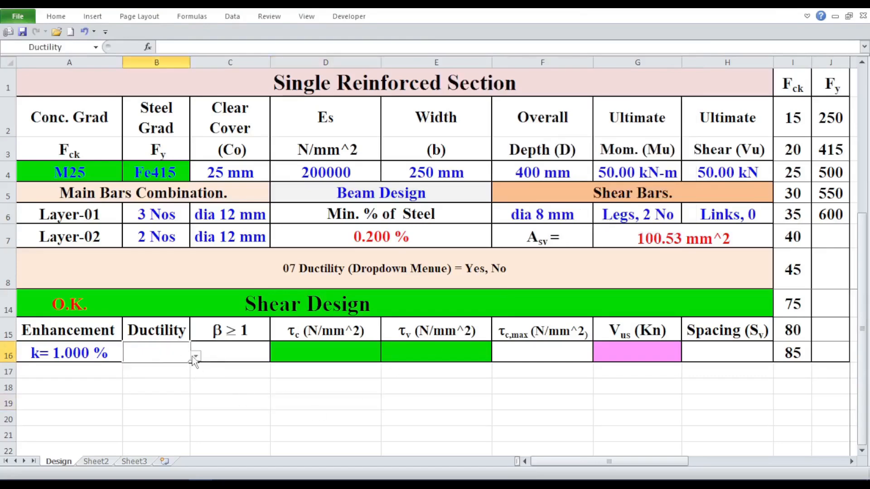
{"action": "left_click", "coordinate": [194, 357]}
{"action": "left_click", "coordinate": [162, 378]}
{"action": "left_click", "coordinate": [243, 388]}
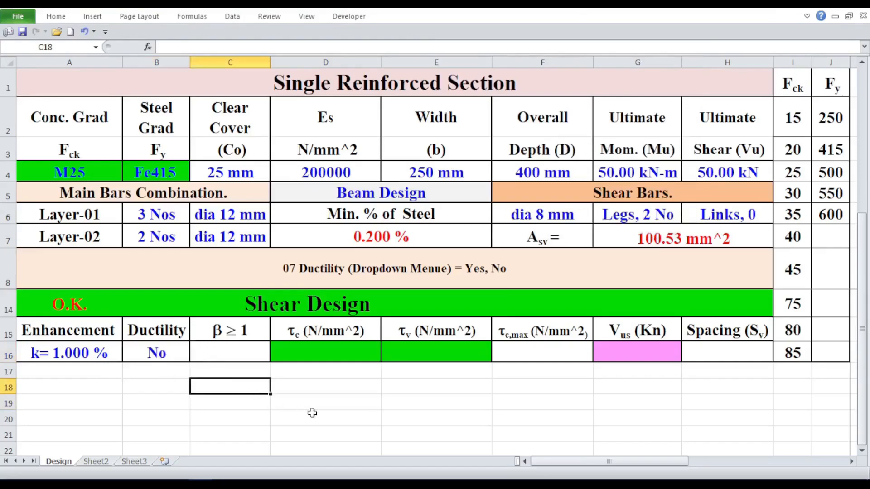
- Choose the 08 beta entry from the stored formula list in row 8
{"action": "left_click", "coordinate": [237, 349]}
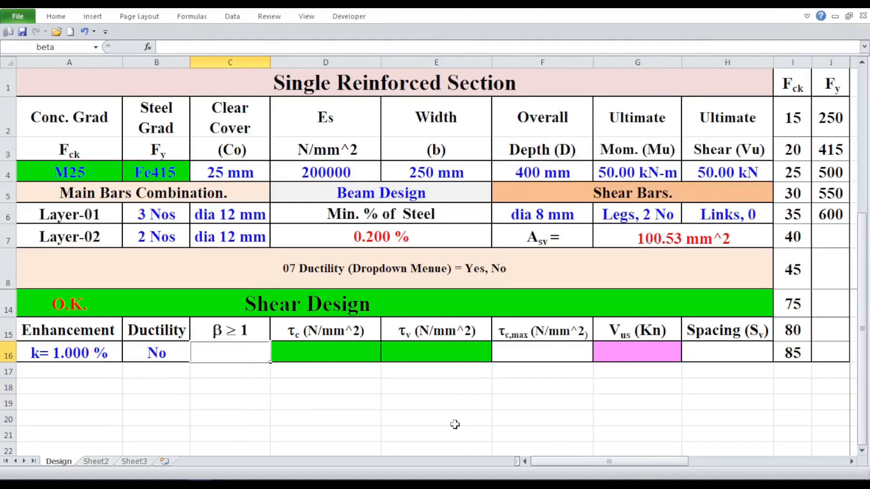
{"action": "left_click", "coordinate": [401, 423]}
{"action": "left_click", "coordinate": [286, 447]}
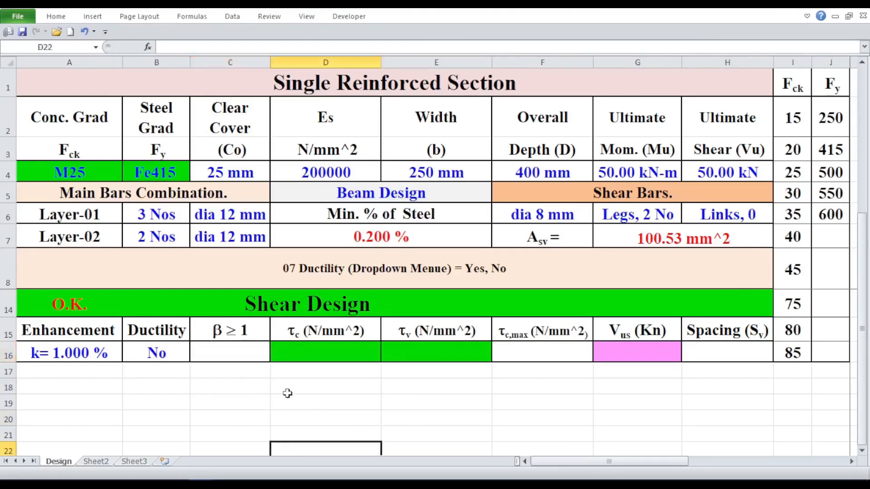
{"action": "left_click", "coordinate": [304, 351]}
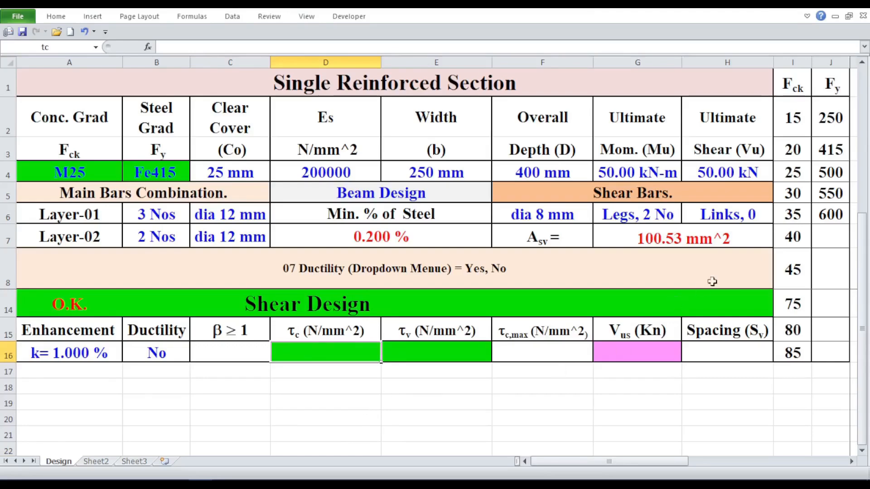
{"action": "left_click", "coordinate": [754, 268]}
{"action": "left_click", "coordinate": [780, 283]}
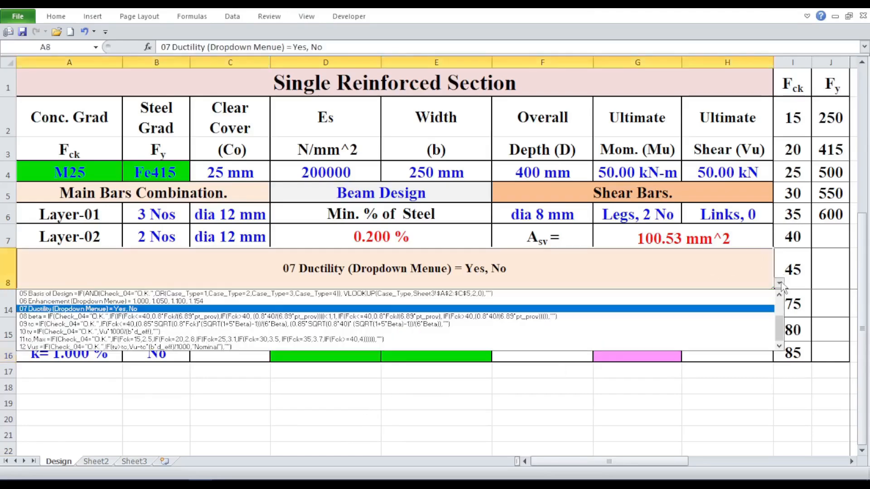
{"action": "left_click", "coordinate": [235, 316]}
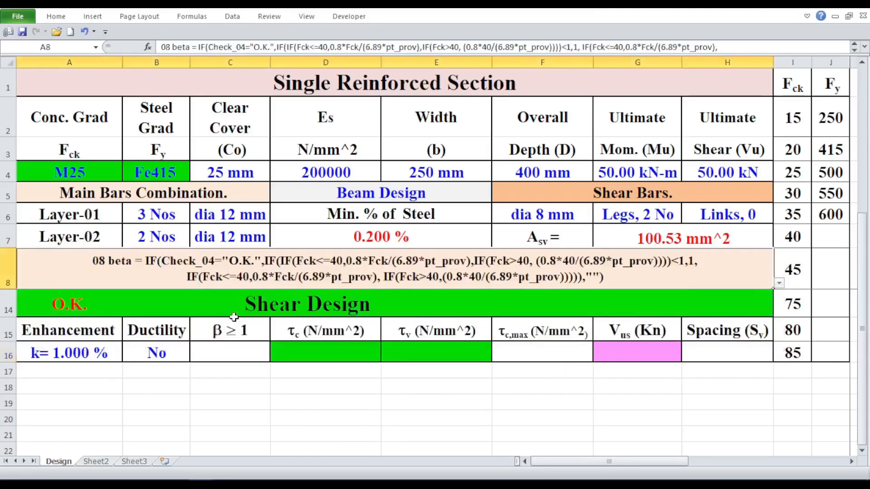
{"action": "left_click", "coordinate": [403, 420]}
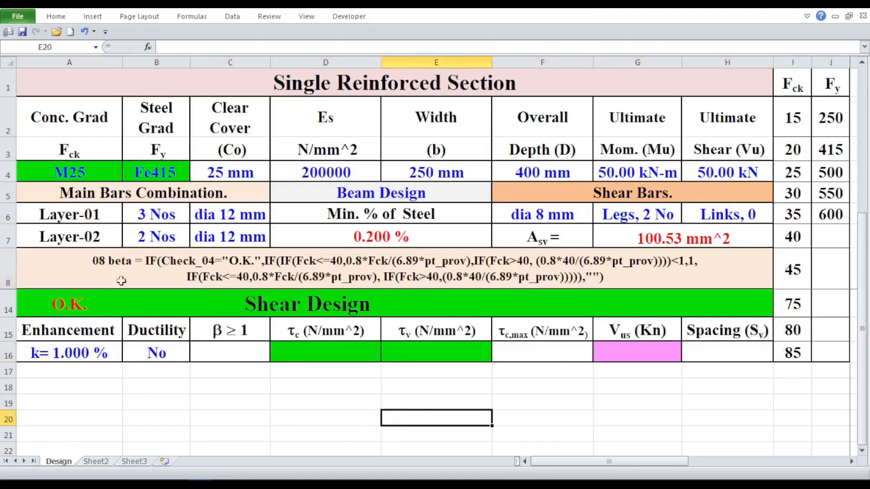
- Examine the stored beta formula text in row 8, going through its nested IF conditions part by part
{"action": "double_click", "coordinate": [144, 262]}
{"action": "left_click_drag", "start_coordinate": [135, 261], "coordinate": [523, 290]}
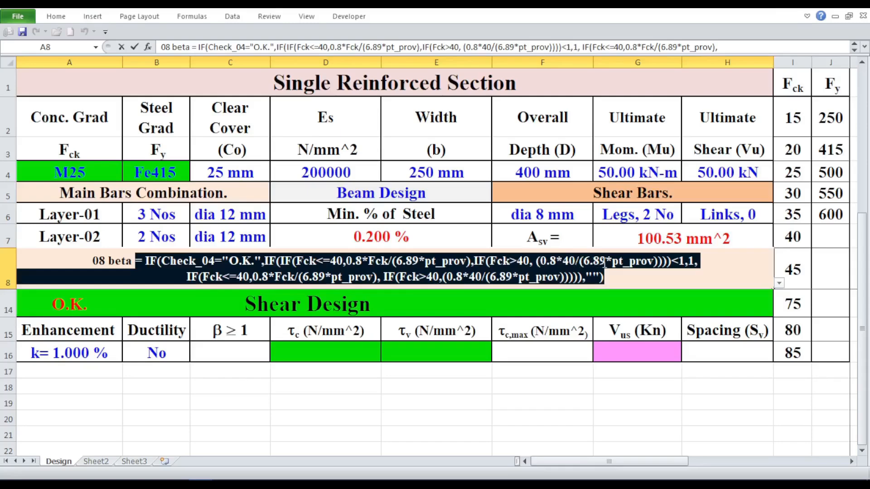
{"action": "left_click", "coordinate": [660, 262]}
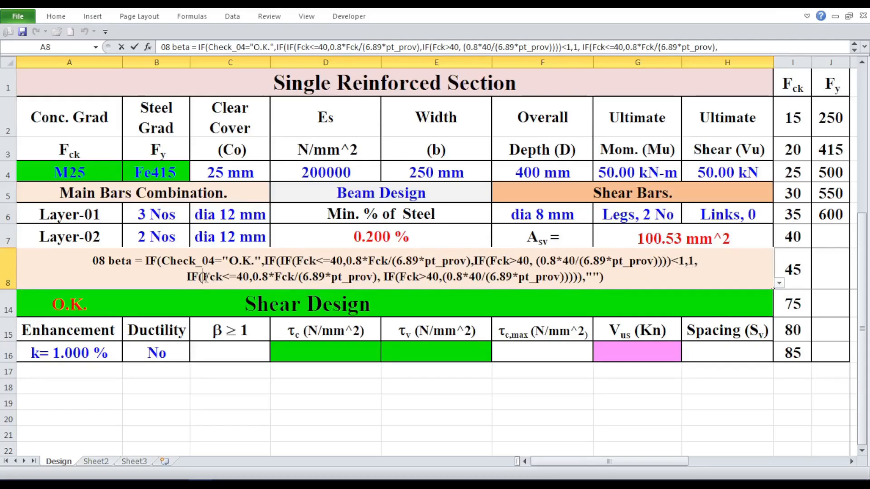
{"action": "left_click", "coordinate": [223, 277]}
{"action": "left_click", "coordinate": [269, 274]}
{"action": "left_click", "coordinate": [298, 277]}
{"action": "left_click", "coordinate": [378, 278]}
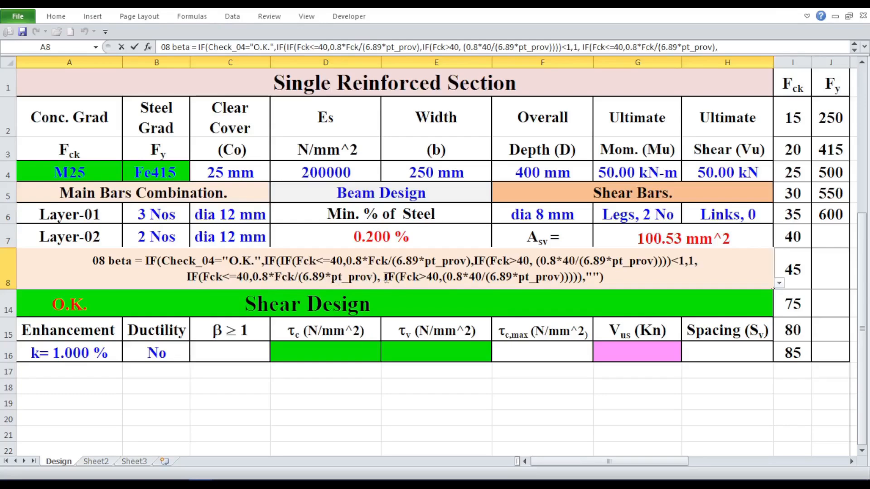
{"action": "left_click", "coordinate": [425, 277]}
{"action": "left_click", "coordinate": [470, 274]}
{"action": "left_click", "coordinate": [575, 280]}
{"action": "left_click", "coordinate": [588, 277]}
- Check the Check_04 formula in A14 and the concrete grade in A4, both referenced by the beta formula
{"action": "scroll", "coordinate": [539, 333], "scroll_direction": "up", "scroll_amount": 1}
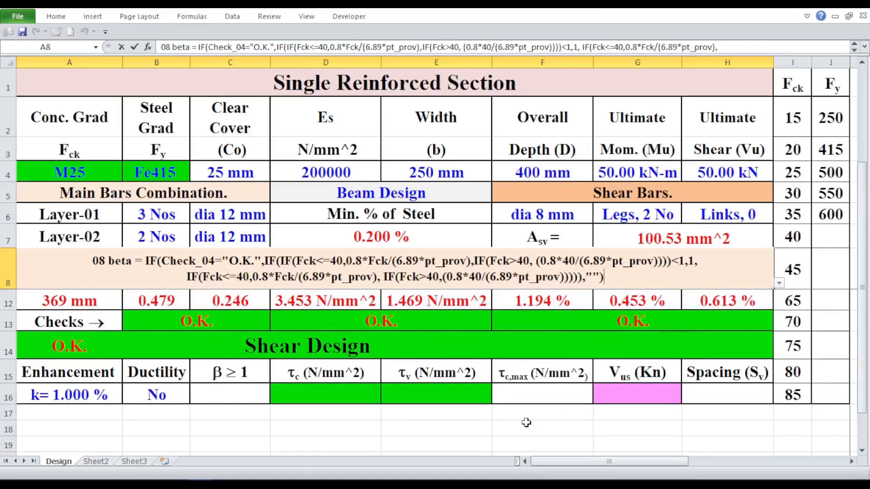
{"action": "left_click", "coordinate": [327, 435]}
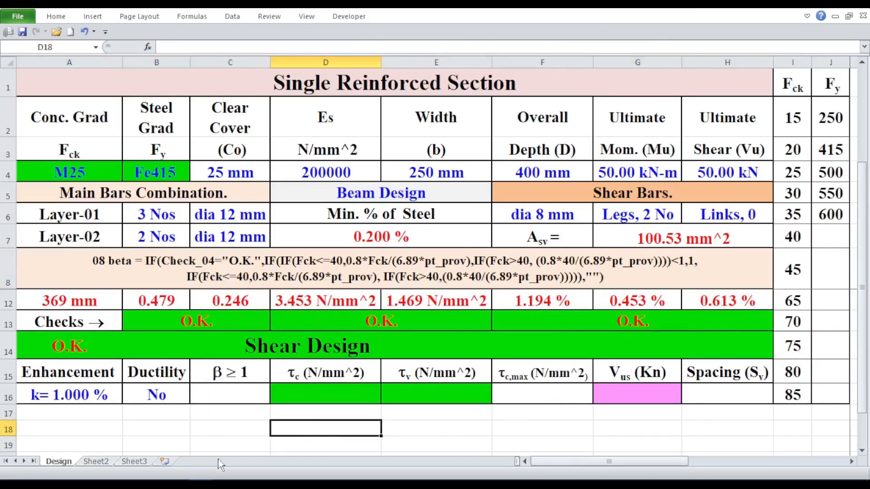
{"action": "left_click", "coordinate": [61, 354]}
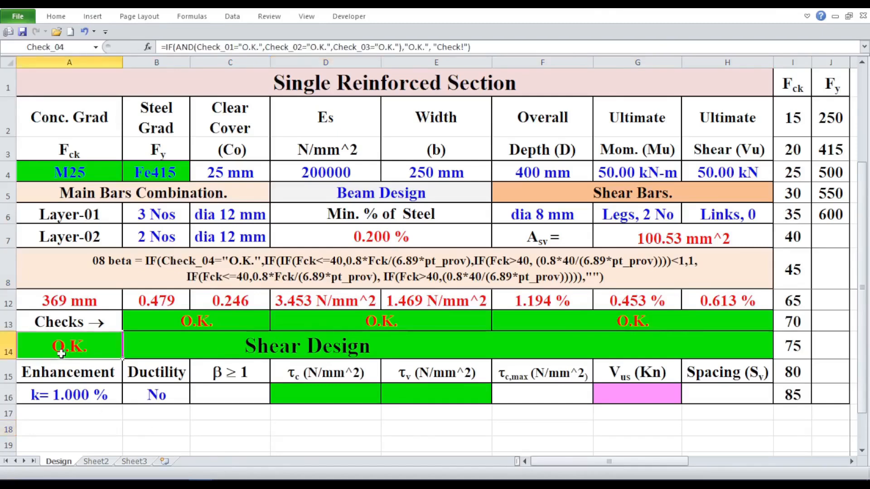
{"action": "left_click", "coordinate": [218, 438]}
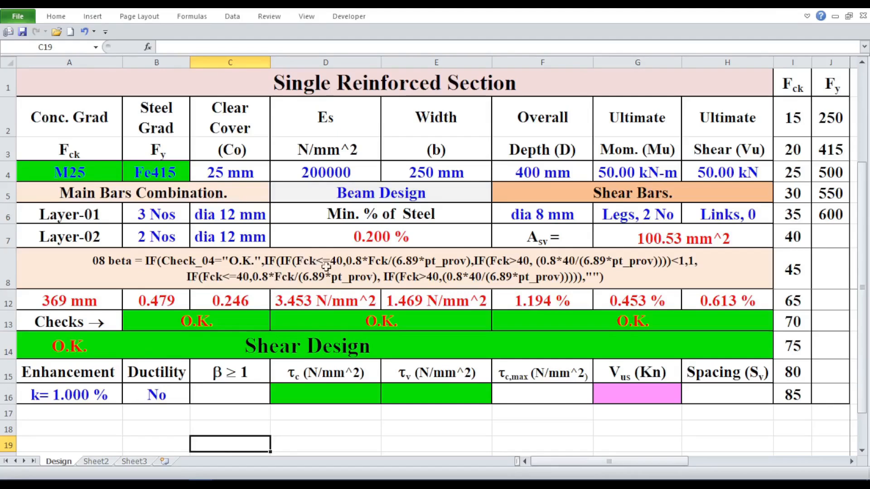
{"action": "left_click", "coordinate": [72, 174]}
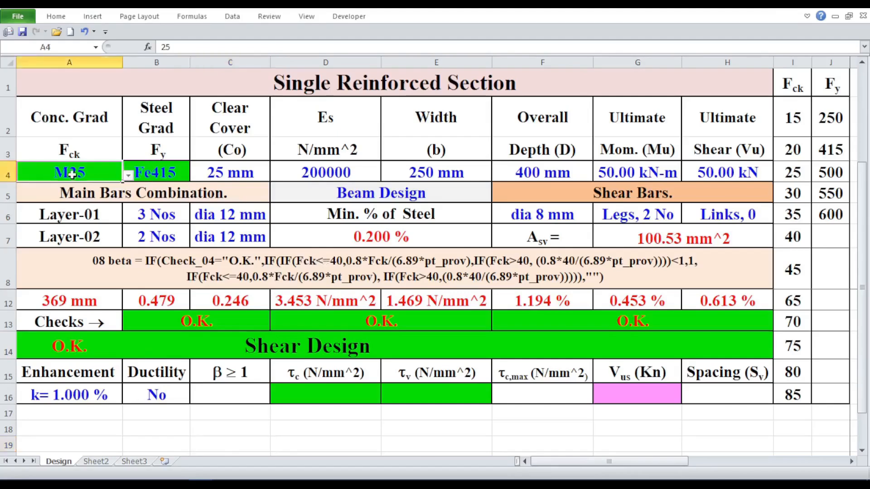
{"action": "left_click", "coordinate": [229, 450]}
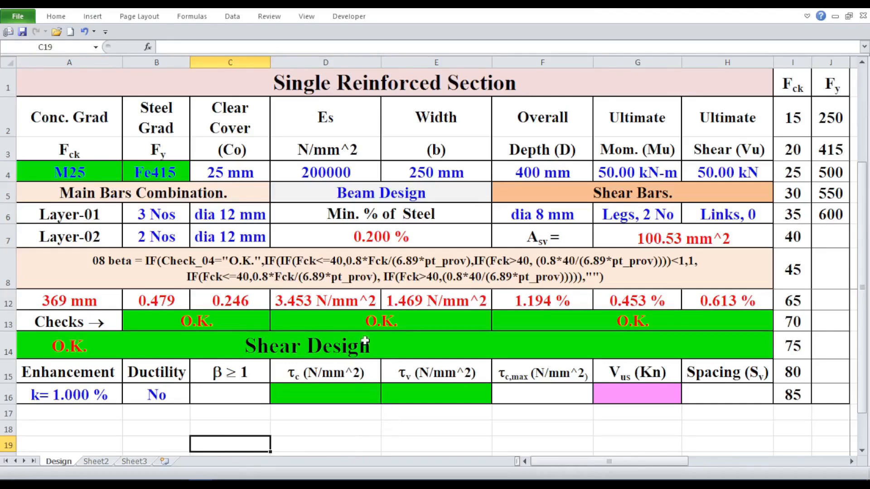
- Examine the Fck<=40 and Fck>40 conditions in the first line of the beta formula, leaving its text unedited
{"action": "double_click", "coordinate": [473, 261]}
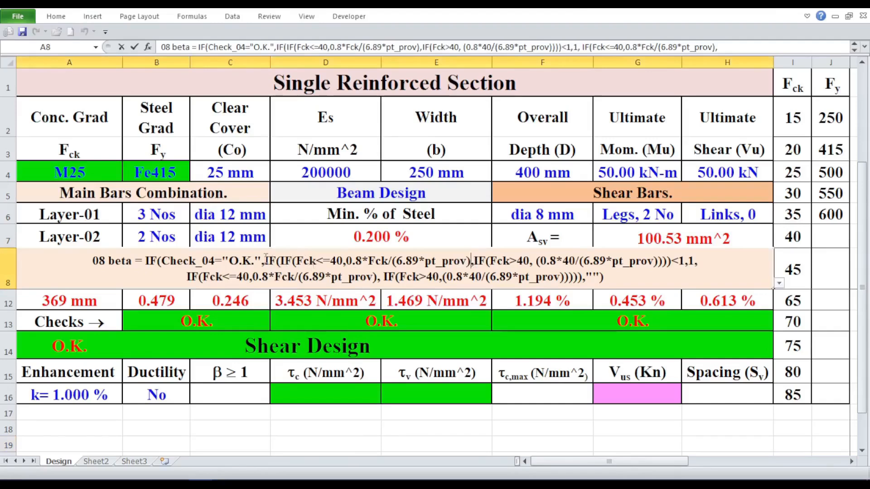
{"action": "left_click_drag", "start_coordinate": [264, 261], "coordinate": [473, 261]}
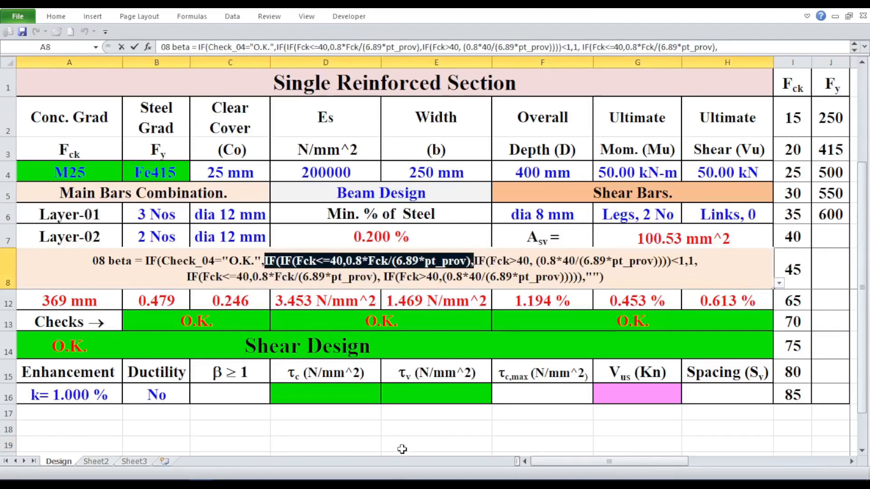
{"action": "key", "text": "Escape"}
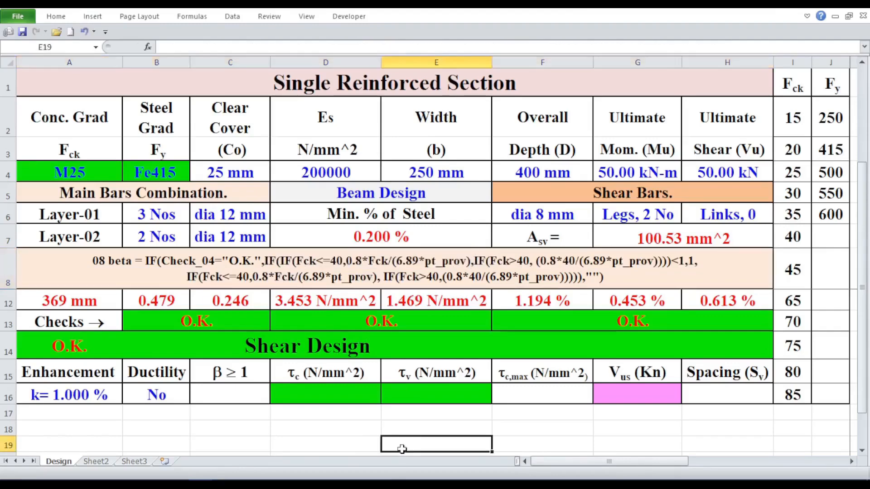
{"action": "double_click", "coordinate": [496, 261]}
{"action": "left_click_drag", "start_coordinate": [473, 262], "coordinate": [675, 267]}
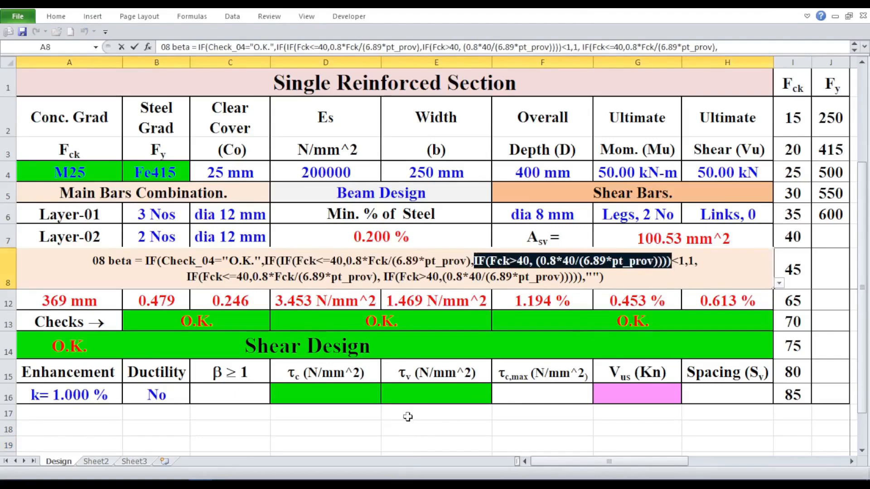
{"action": "left_click", "coordinate": [408, 434]}
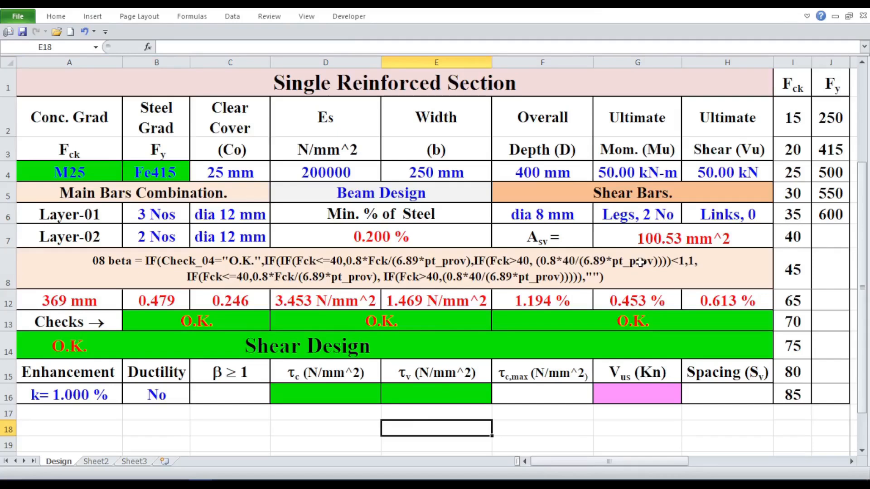
- Check the concrete grade in A4, the beta formula text in row 8 and the Check_04 formula in A14
{"action": "left_click", "coordinate": [77, 170]}
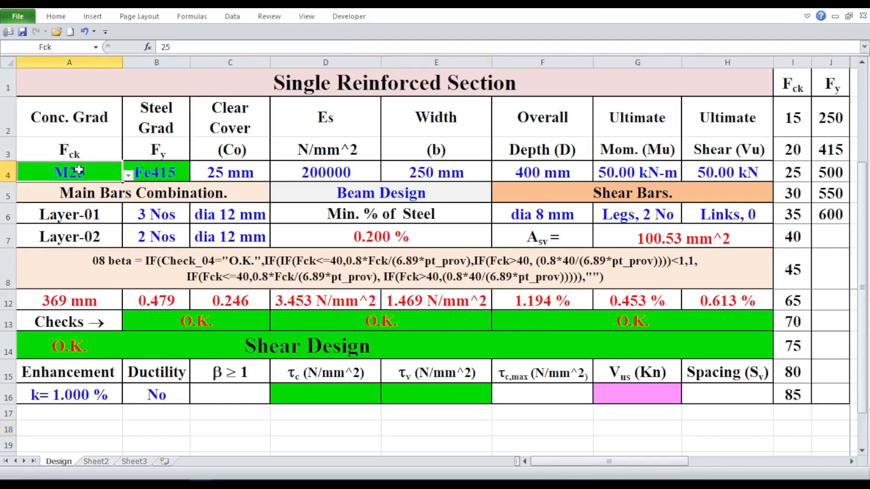
{"action": "left_click", "coordinate": [417, 426]}
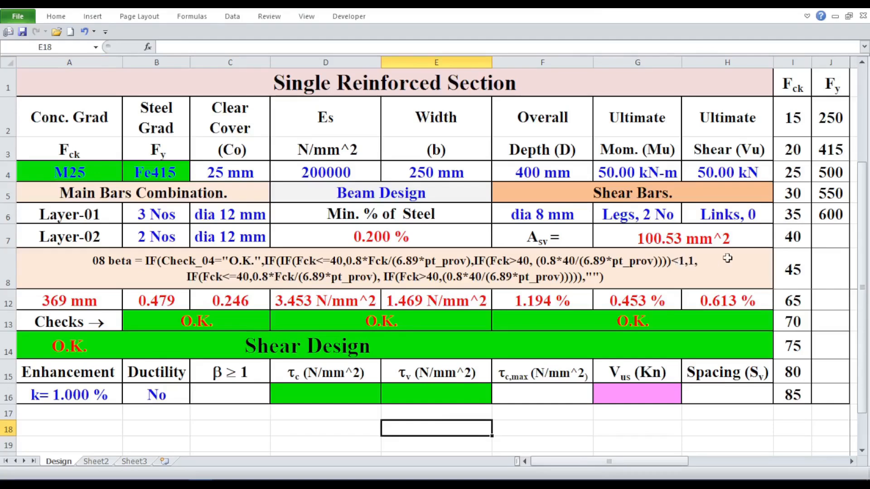
{"action": "double_click", "coordinate": [696, 262]}
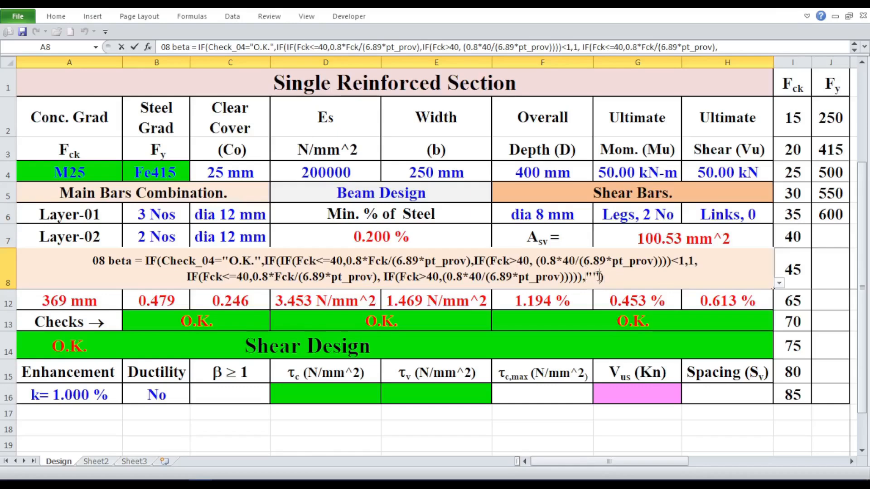
{"action": "left_click", "coordinate": [231, 398]}
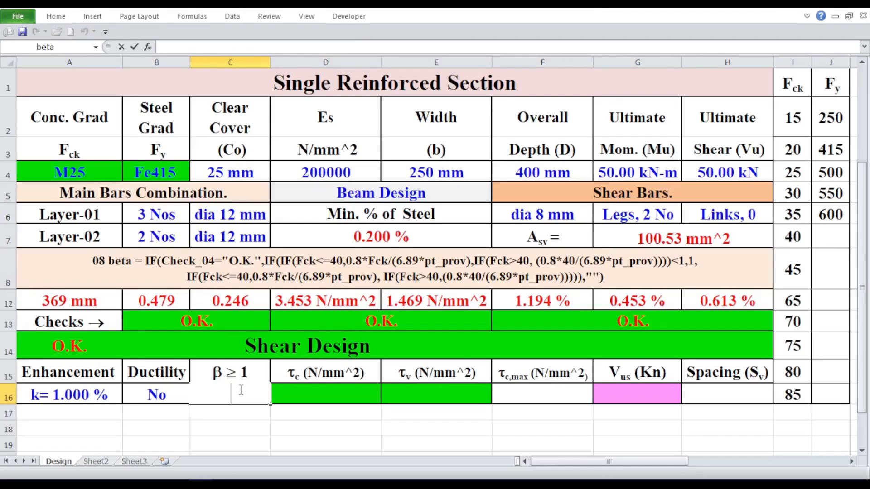
{"action": "left_click", "coordinate": [86, 344]}
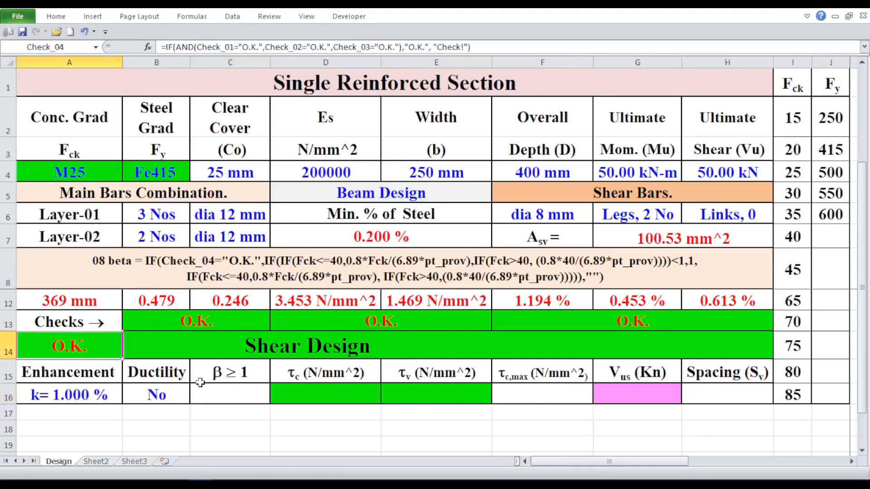
{"action": "double_click", "coordinate": [223, 389]}
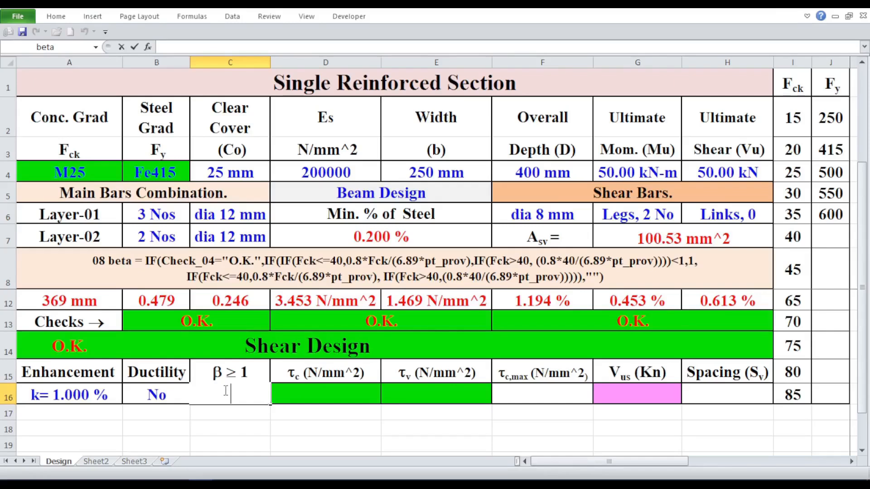
{"action": "right_click", "coordinate": [226, 394]}
{"action": "key", "text": "Escape"}
{"action": "right_click", "coordinate": [226, 390]}
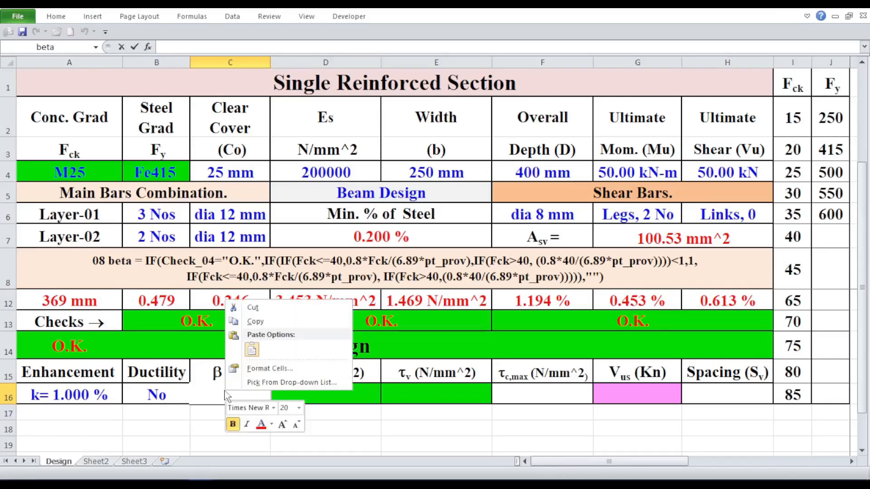
{"action": "left_click", "coordinate": [252, 352]}
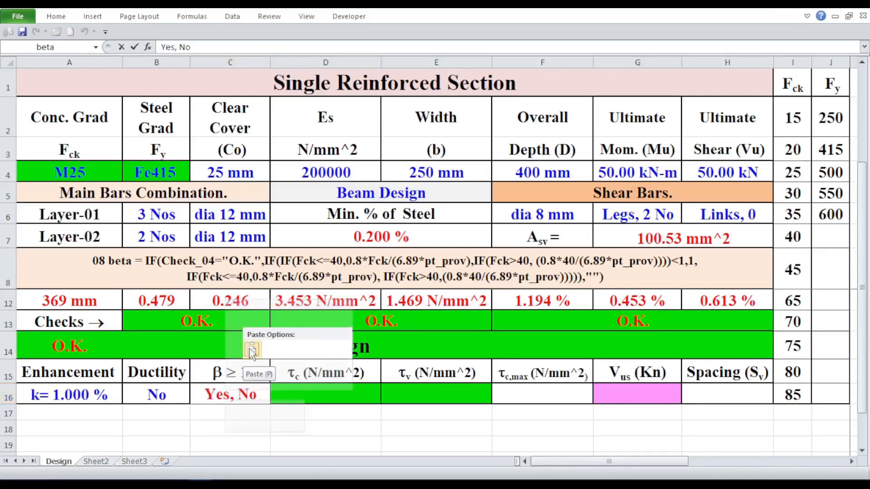
- Copy the beta formula from row 8 without its 08 beta label and enter it in C16 under β ≥ 1
{"action": "left_click", "coordinate": [607, 275]}
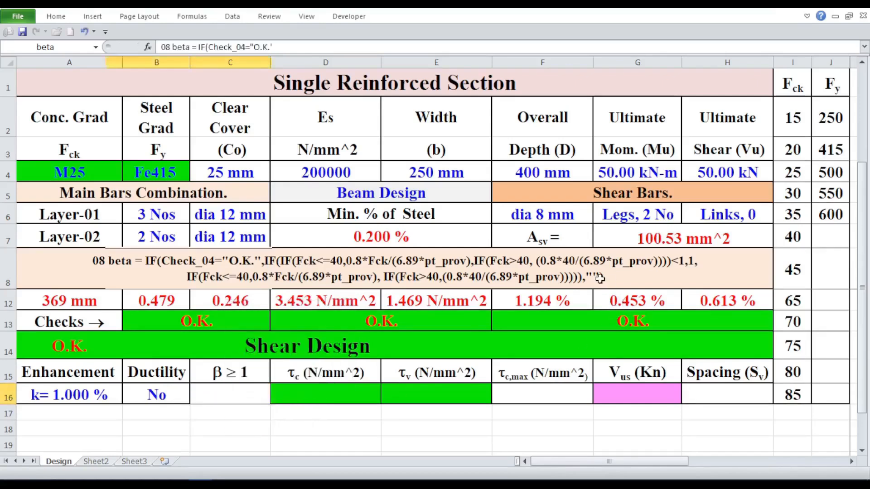
{"action": "left_click_drag", "start_coordinate": [609, 275], "coordinate": [136, 262]}
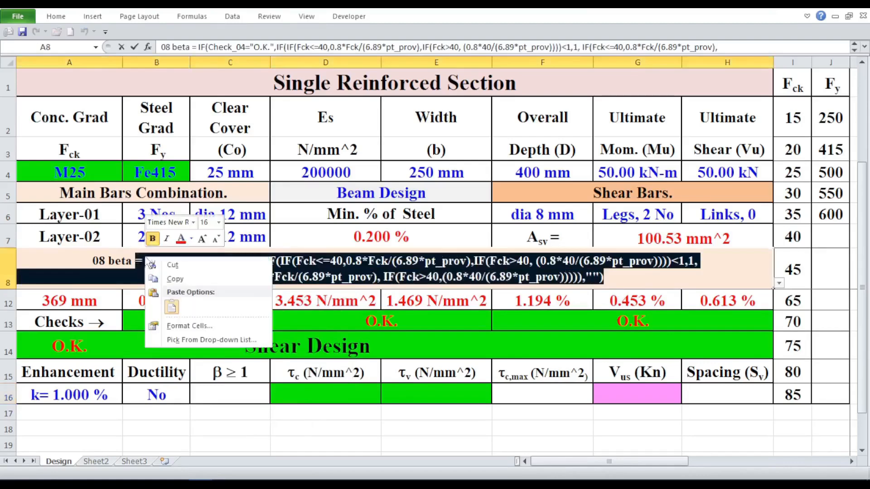
{"action": "right_click", "coordinate": [144, 258]}
{"action": "left_click", "coordinate": [175, 278]}
{"action": "double_click", "coordinate": [222, 394]}
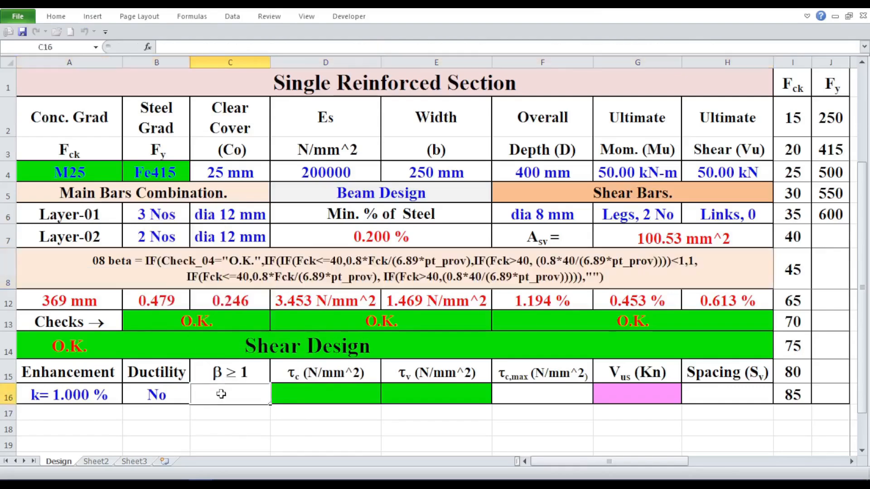
{"action": "right_click", "coordinate": [223, 395]}
{"action": "left_click", "coordinate": [247, 352]}
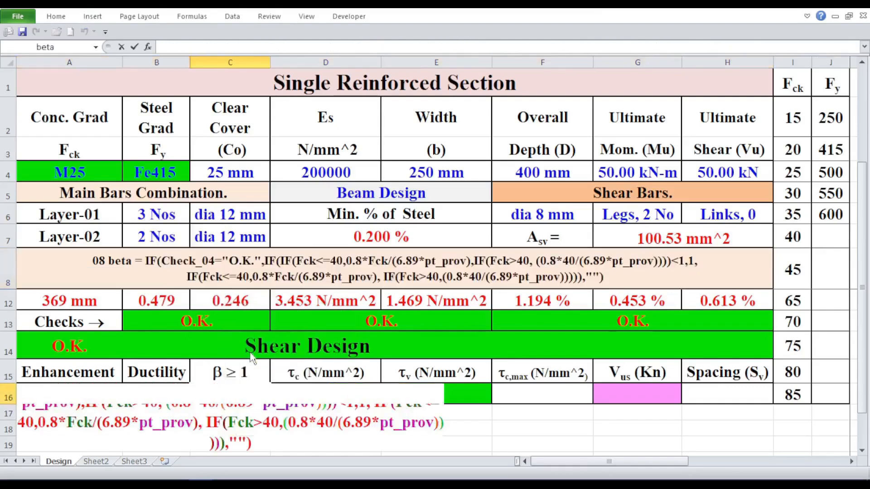
{"action": "key", "text": "Return"}
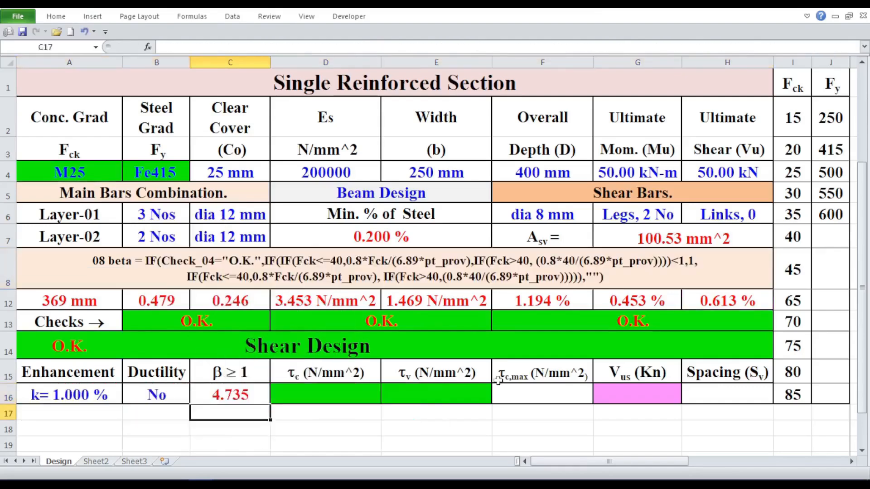
- Choose the 09 tc entry from the stored formula list in row 8
{"action": "left_click", "coordinate": [541, 444]}
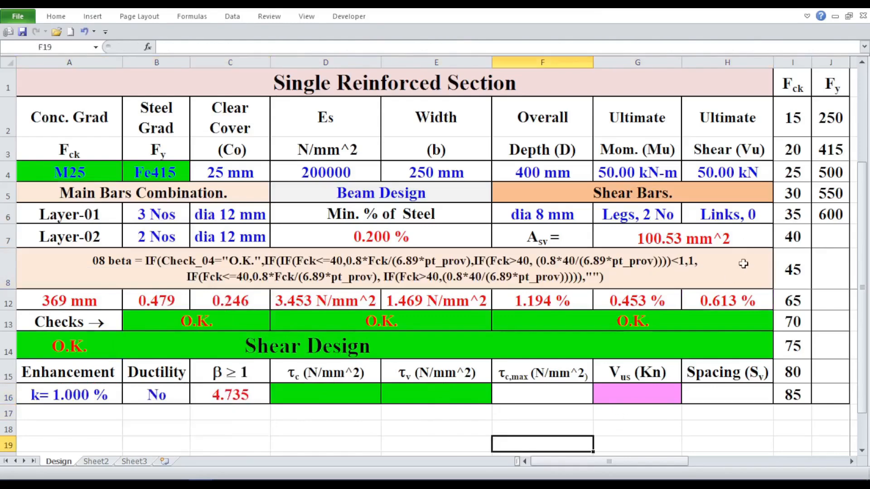
{"action": "left_click", "coordinate": [743, 263]}
{"action": "left_click", "coordinate": [778, 283]}
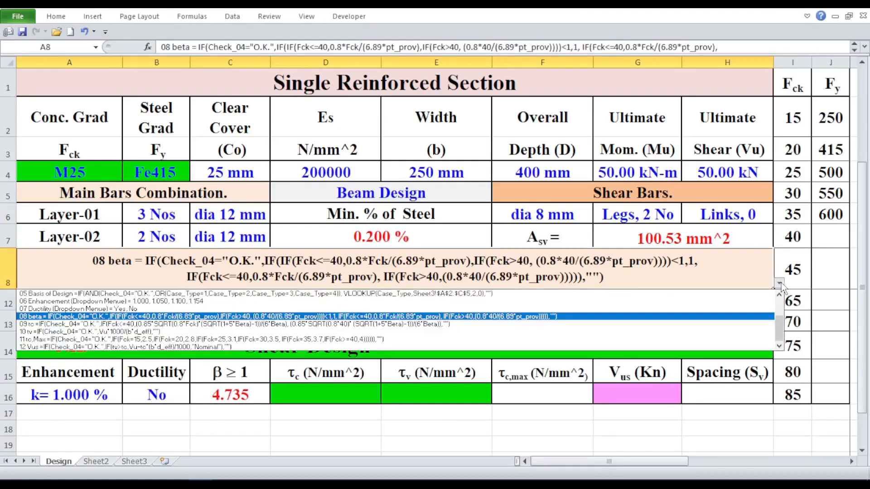
{"action": "left_click", "coordinate": [328, 324]}
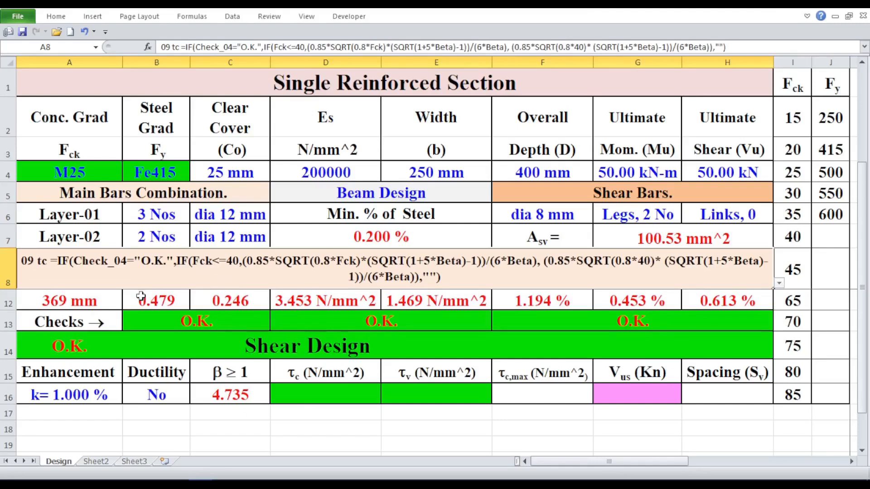
- Copy the stored tc formula in row 8 from its equals sign to the end, leaving out the 09 tc label
{"action": "double_click", "coordinate": [55, 263]}
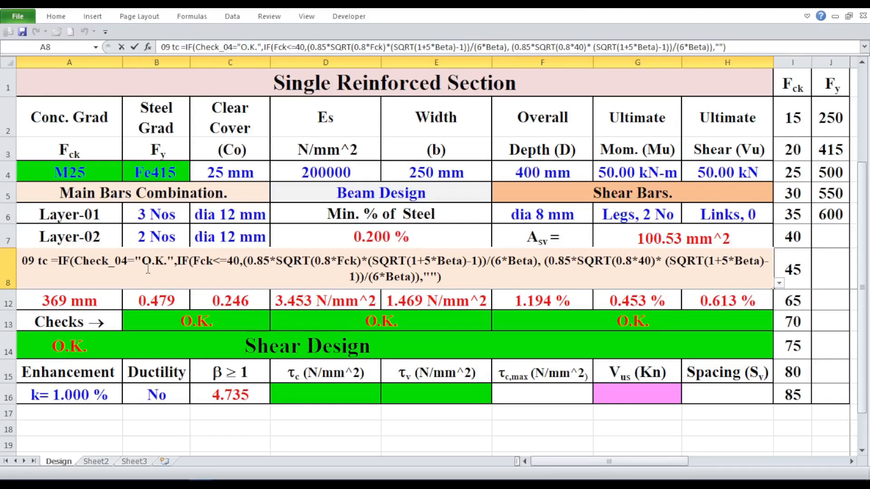
{"action": "left_click_drag", "start_coordinate": [52, 262], "coordinate": [444, 277]}
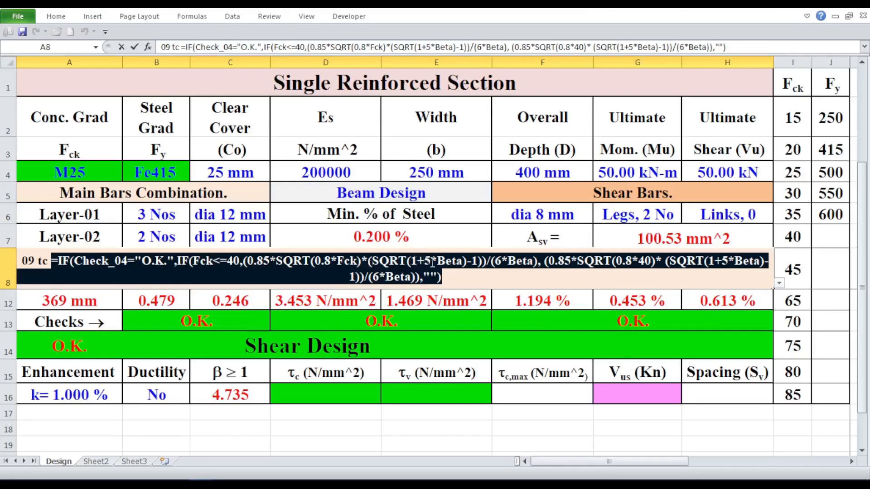
{"action": "left_click", "coordinate": [369, 262]}
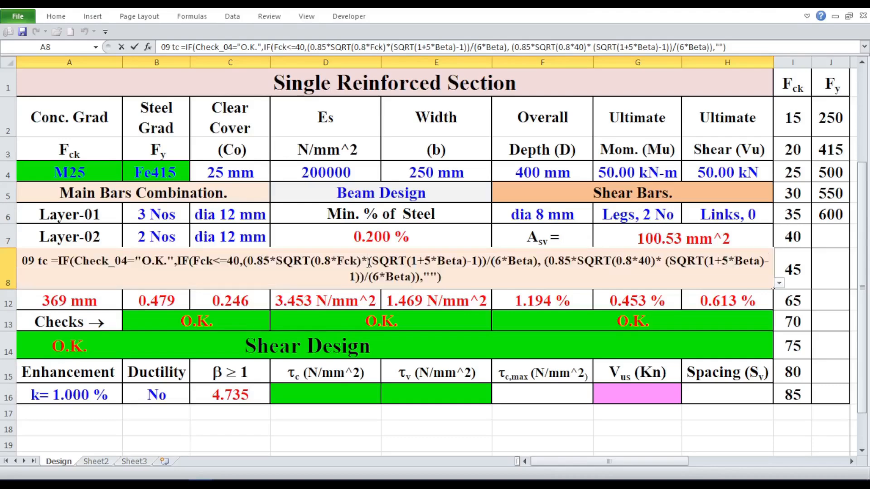
{"action": "left_click_drag", "start_coordinate": [443, 276], "coordinate": [52, 262]}
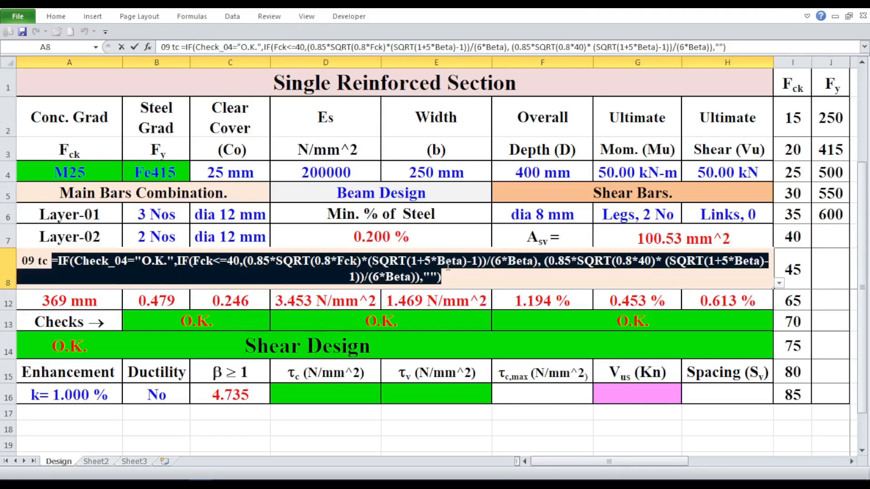
{"action": "right_click", "coordinate": [475, 261]}
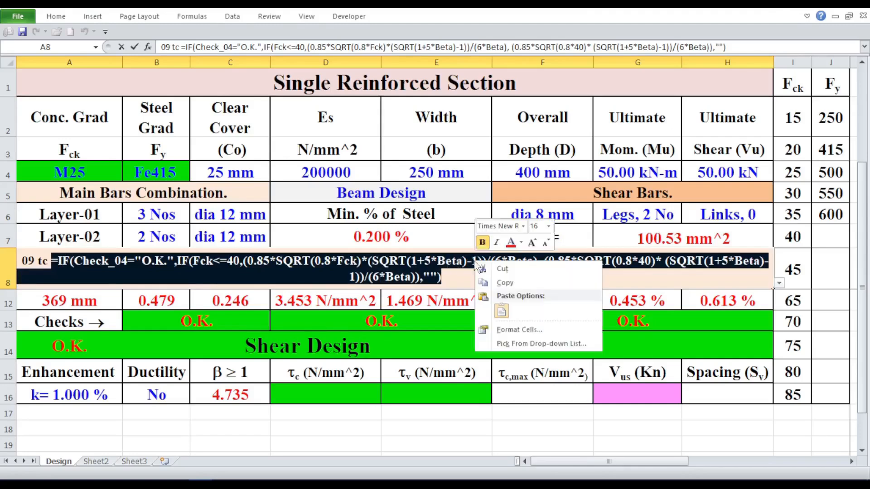
{"action": "left_click", "coordinate": [503, 281]}
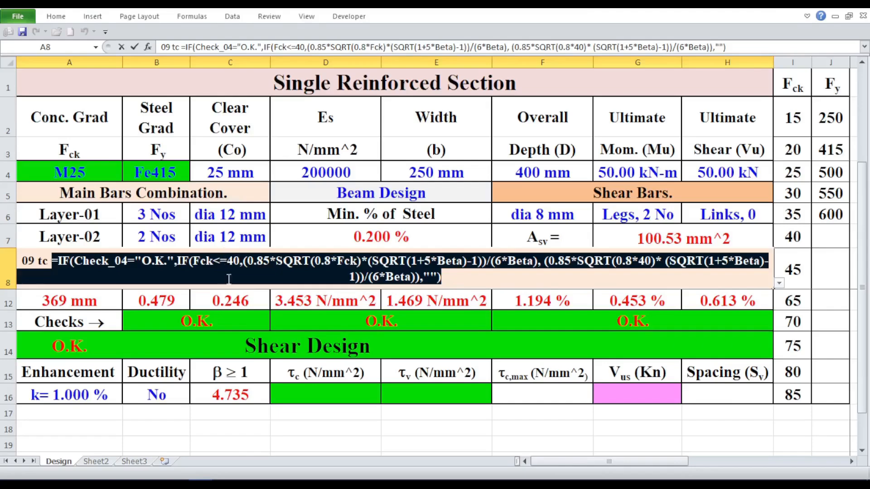
- Enter the copied tc formula in D16, add k* in front of its first IF, and review the resulting cell
{"action": "left_click", "coordinate": [328, 392]}
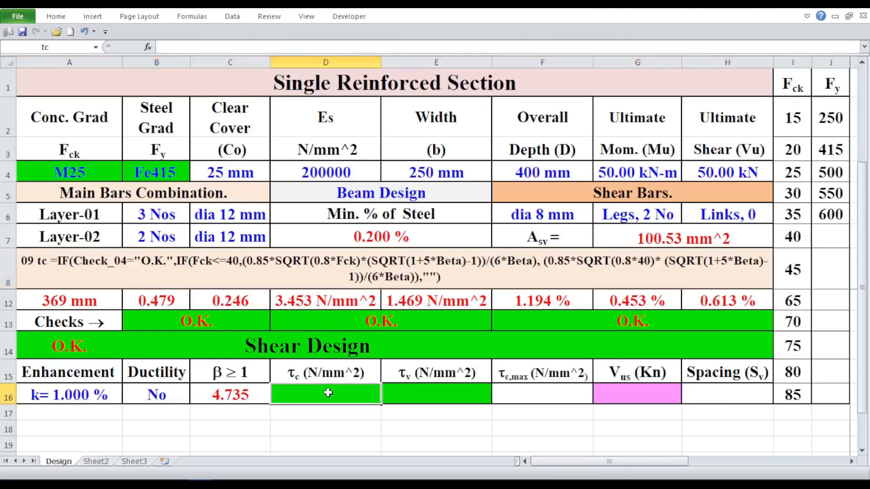
{"action": "double_click", "coordinate": [328, 392]}
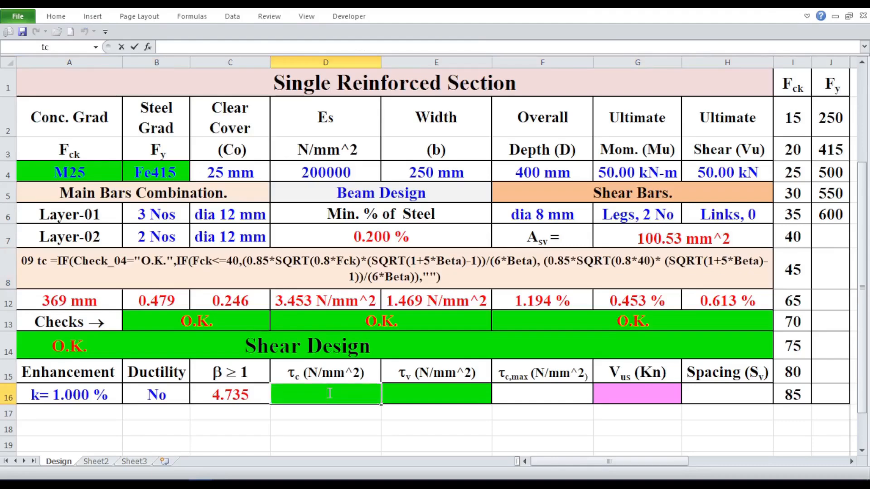
{"action": "right_click", "coordinate": [330, 394]}
{"action": "left_click", "coordinate": [353, 351]}
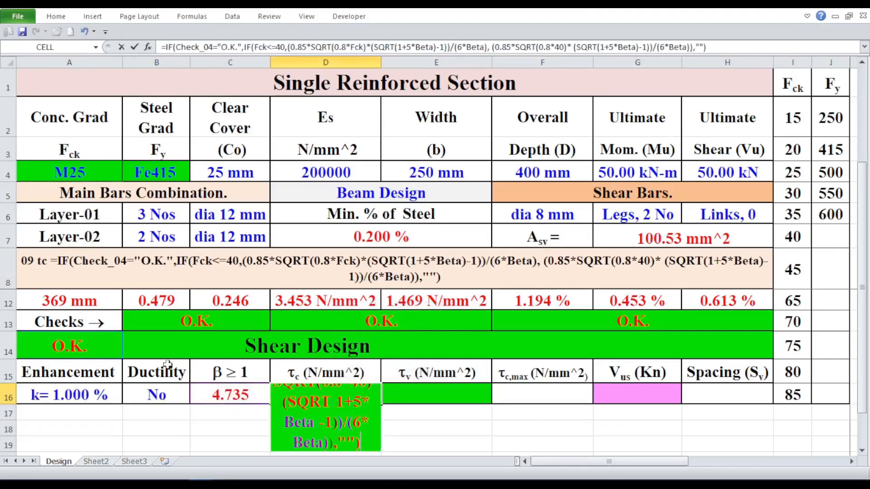
{"action": "left_click", "coordinate": [167, 47]}
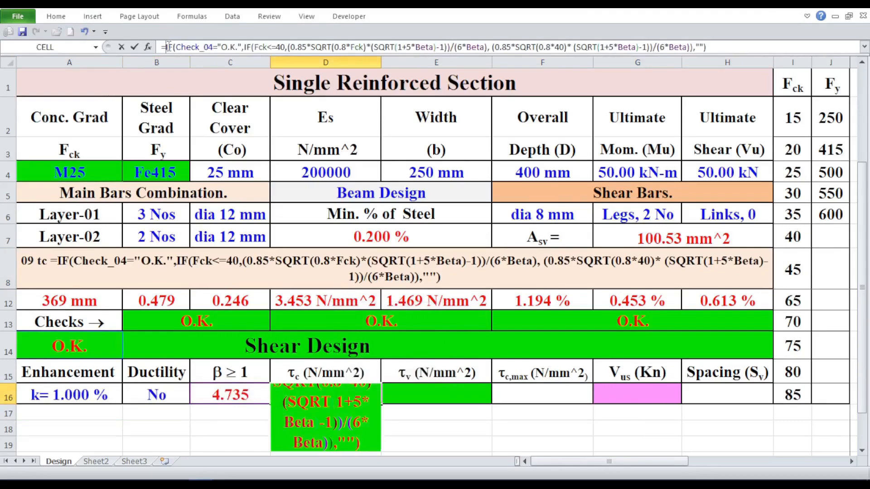
{"action": "type", "text": "k"}
{"action": "key", "text": "BackSpace"}
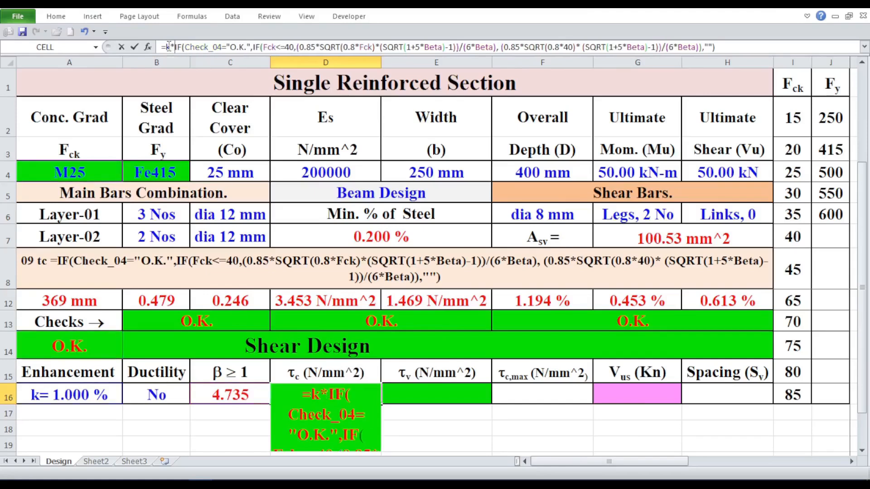
{"action": "key", "text": "Return"}
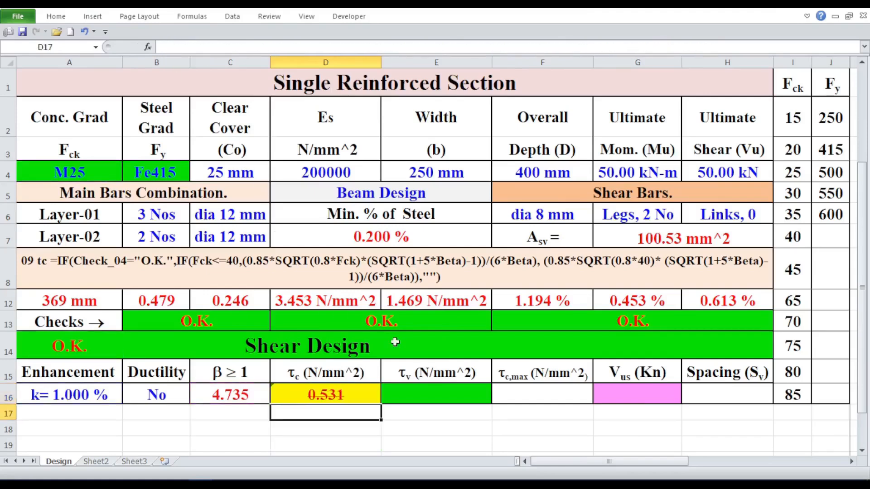
{"action": "left_click", "coordinate": [337, 392]}
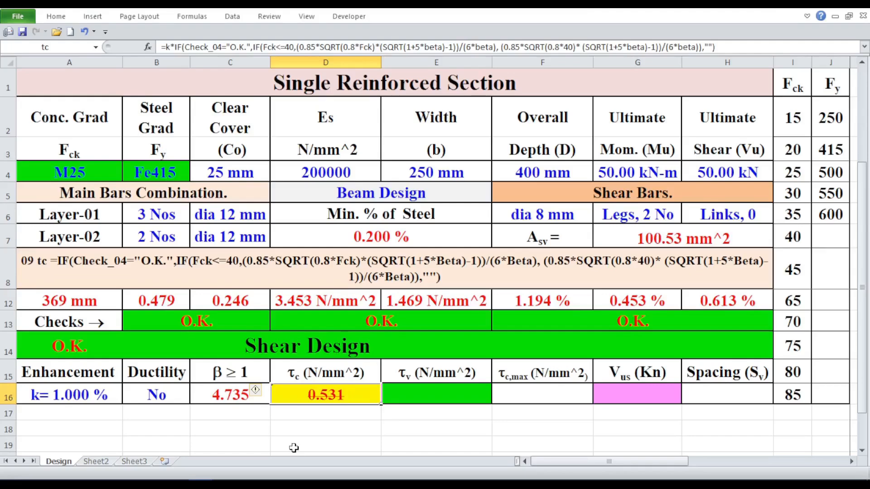
{"action": "left_click", "coordinate": [306, 437]}
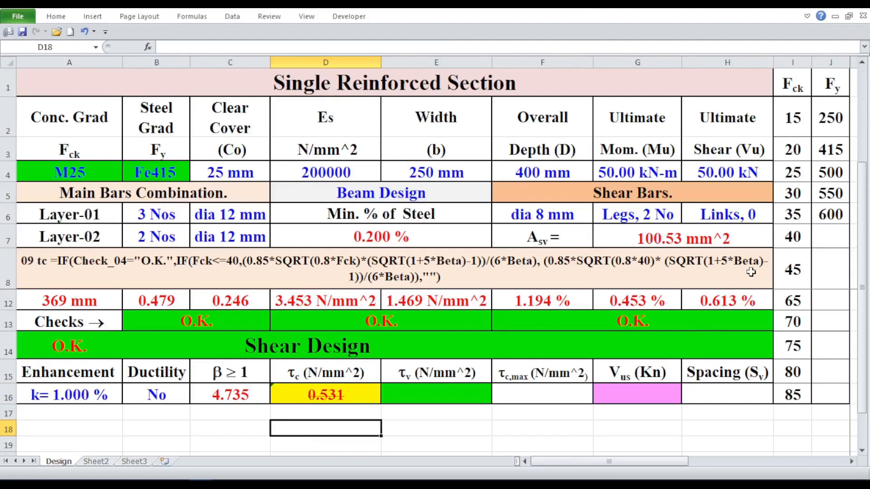
- Choose the 10 tv entry from the stored formula list in row 8
{"action": "left_click", "coordinate": [472, 391]}
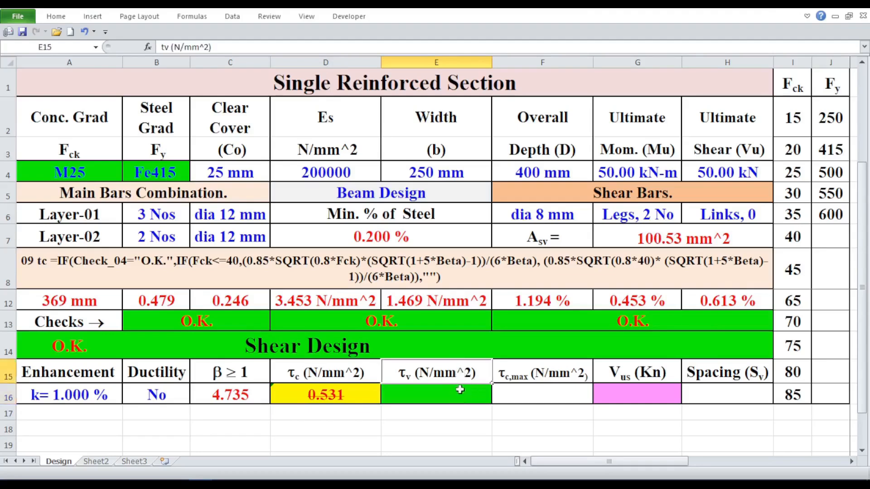
{"action": "left_click", "coordinate": [741, 275]}
{"action": "left_click", "coordinate": [779, 283]}
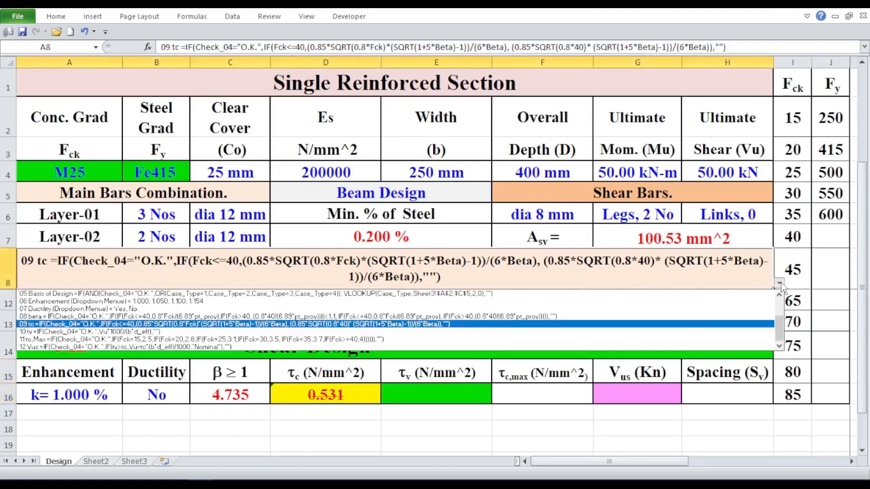
{"action": "left_click", "coordinate": [351, 332]}
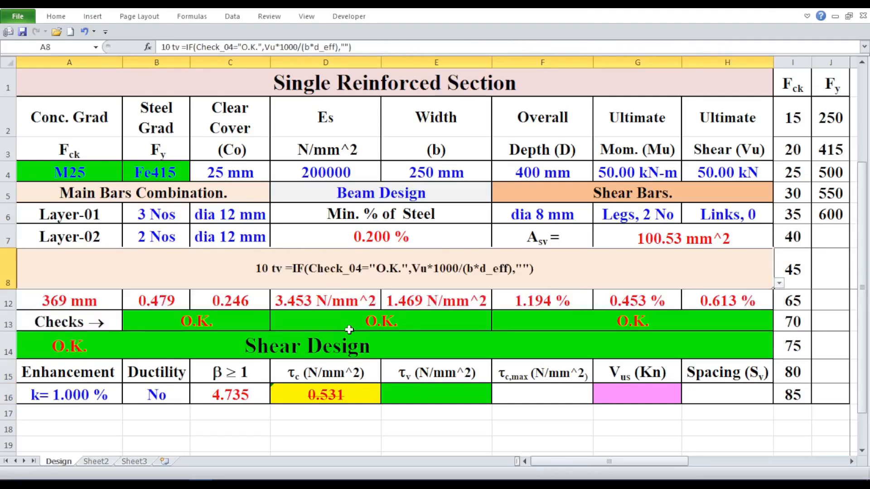
- Copy the stored tv formula in row 8 from its equals sign to the end, leaving out the 10 tv label
{"action": "left_click", "coordinate": [327, 447]}
{"action": "double_click", "coordinate": [287, 266]}
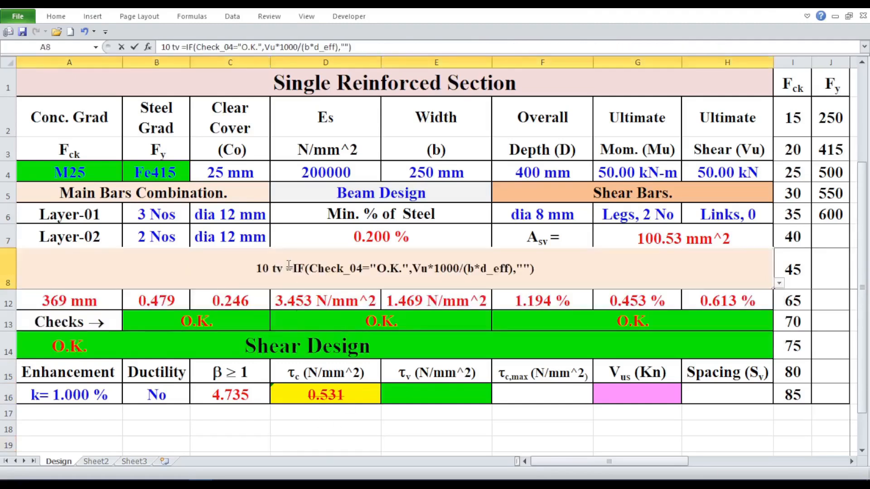
{"action": "left_click_drag", "start_coordinate": [287, 268], "coordinate": [545, 269]}
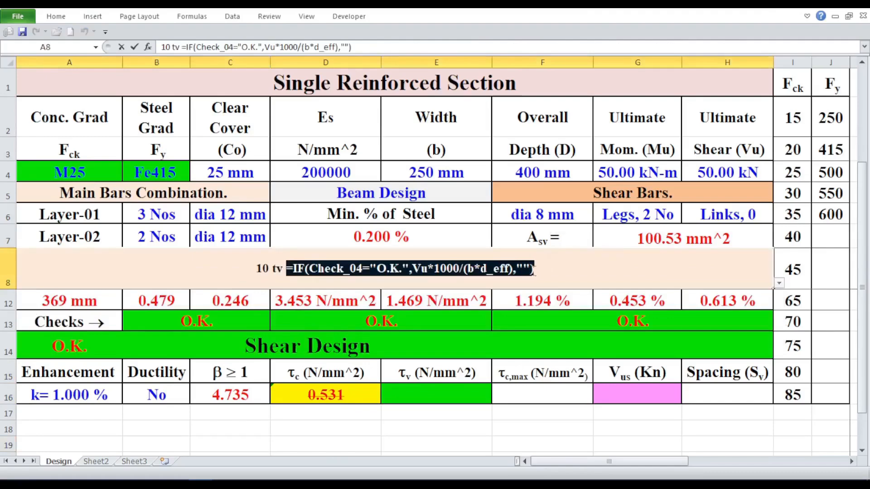
{"action": "right_click", "coordinate": [545, 269]}
{"action": "left_click", "coordinate": [562, 292]}
{"action": "left_click", "coordinate": [538, 269]}
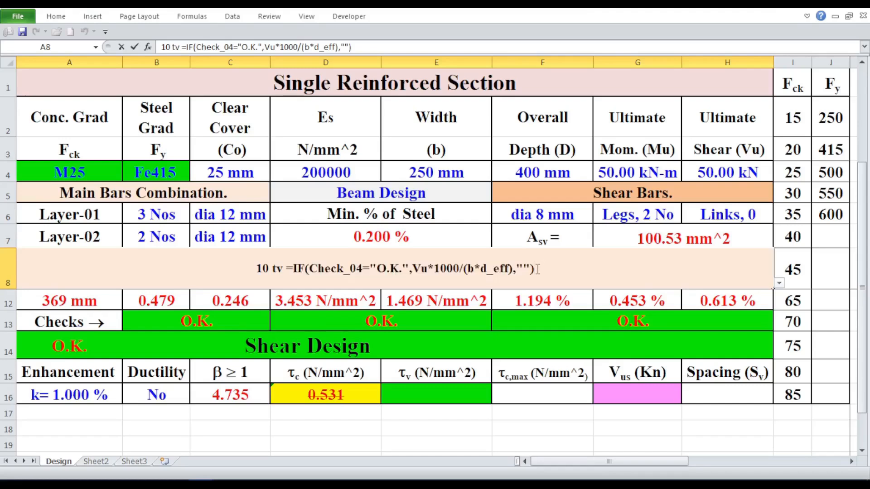
{"action": "right_click", "coordinate": [538, 269]}
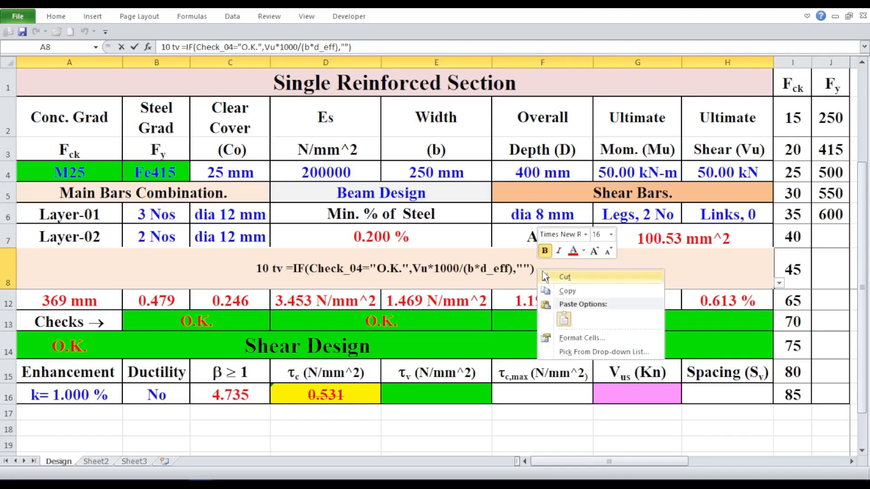
- Enter the copied tv formula in E16 under the τv heading and review the resulting cell
{"action": "left_click", "coordinate": [410, 395]}
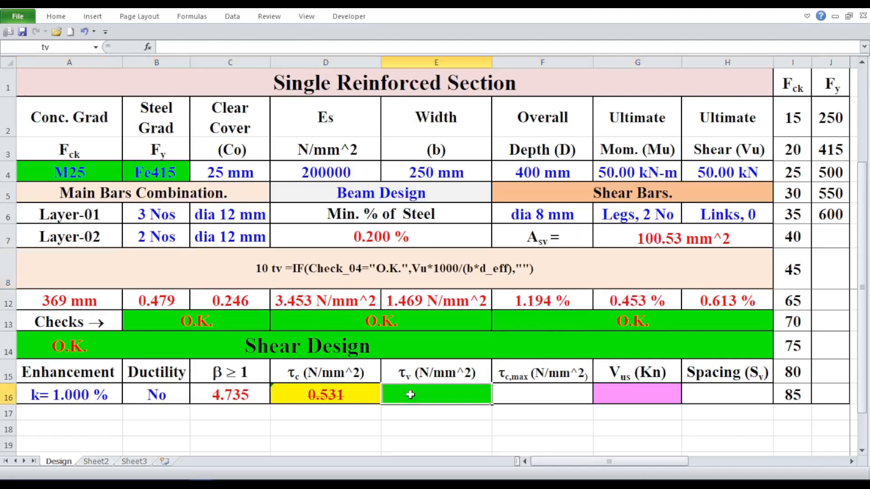
{"action": "double_click", "coordinate": [410, 395]}
{"action": "right_click", "coordinate": [410, 395]}
{"action": "left_click", "coordinate": [438, 357]}
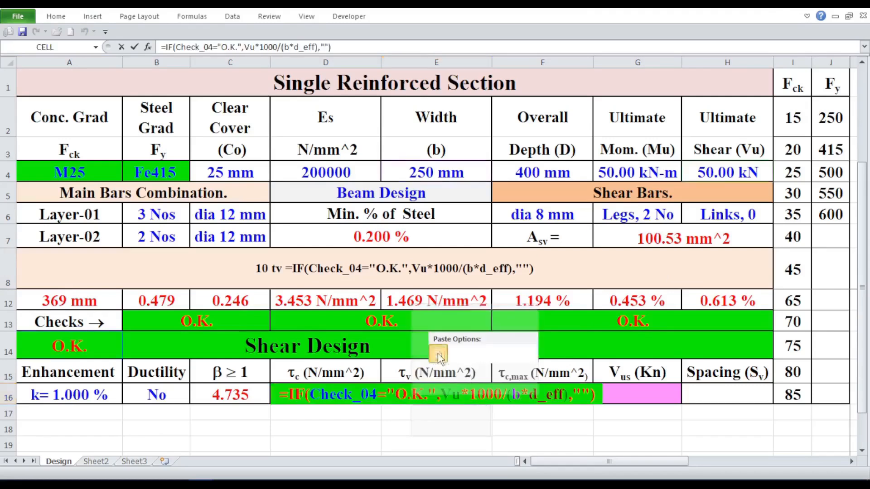
{"action": "key", "text": "Return"}
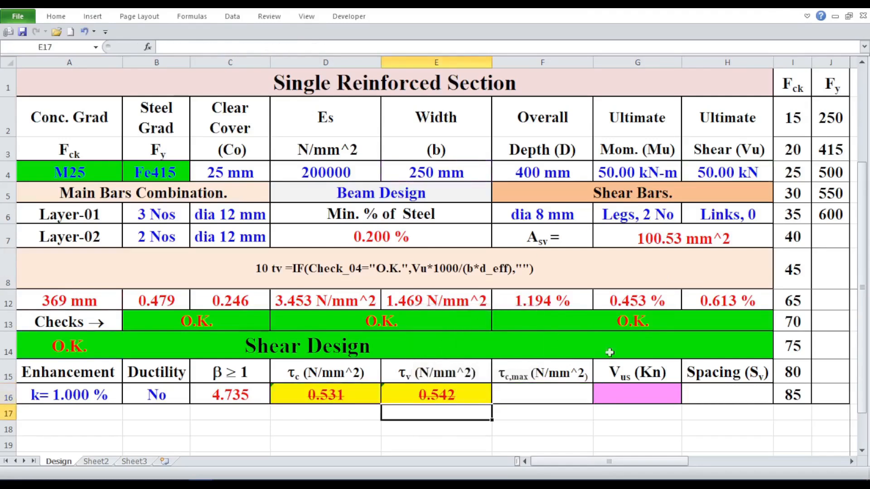
{"action": "left_click", "coordinate": [533, 426]}
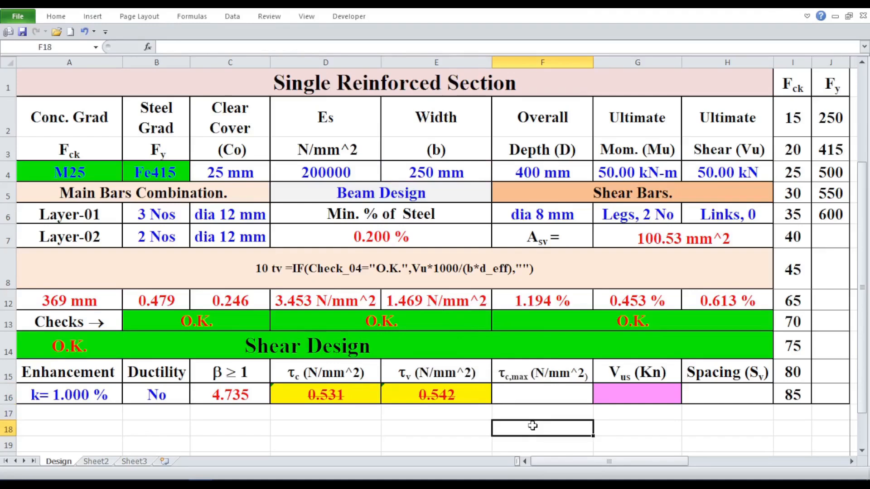
{"action": "left_click", "coordinate": [471, 392]}
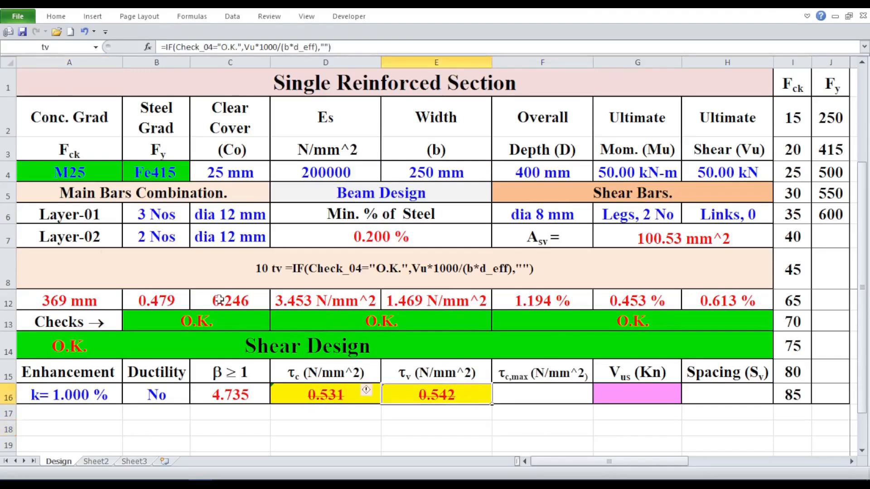
{"action": "left_click", "coordinate": [463, 425]}
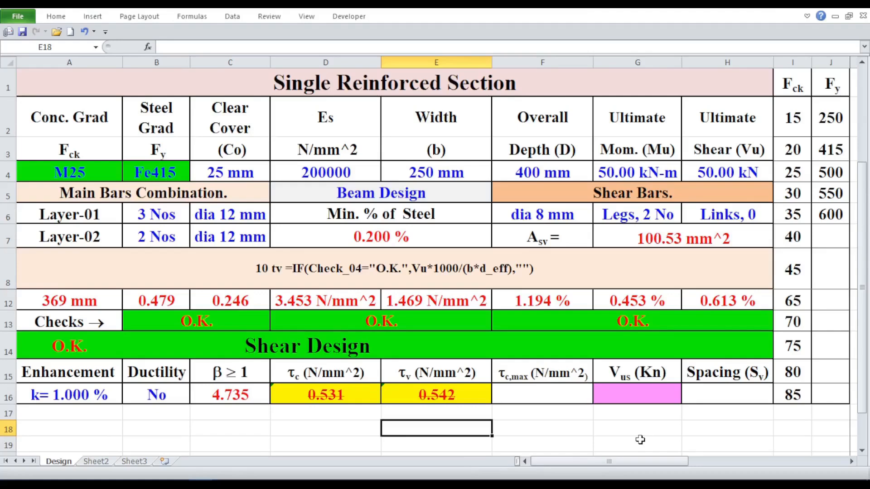
- Choose the 11 tc,Max entry from the stored formula list in row 8 and copy its formula without the label
{"action": "left_click", "coordinate": [760, 272]}
{"action": "left_click", "coordinate": [778, 284]}
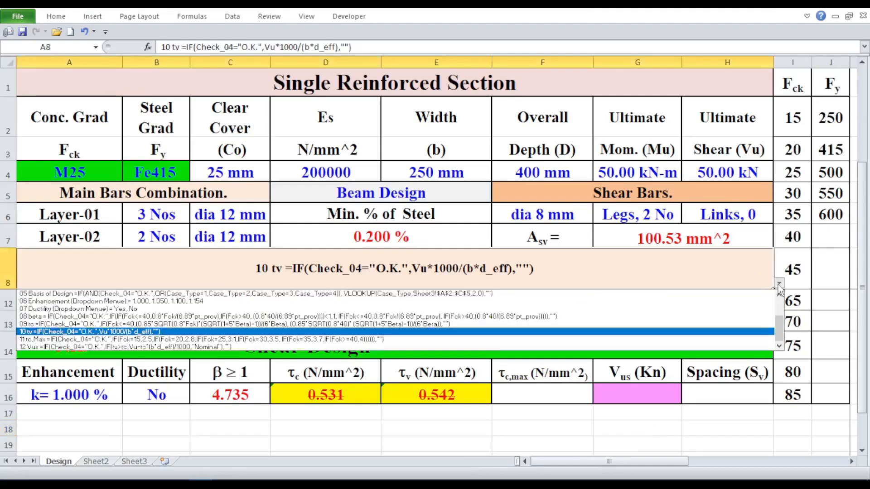
{"action": "left_click", "coordinate": [240, 339]}
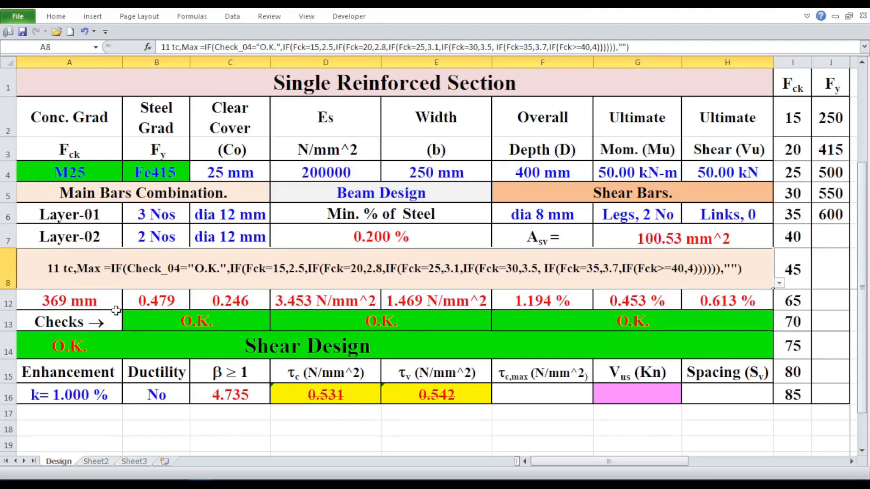
{"action": "double_click", "coordinate": [109, 269]}
{"action": "left_click_drag", "start_coordinate": [105, 269], "coordinate": [743, 270]}
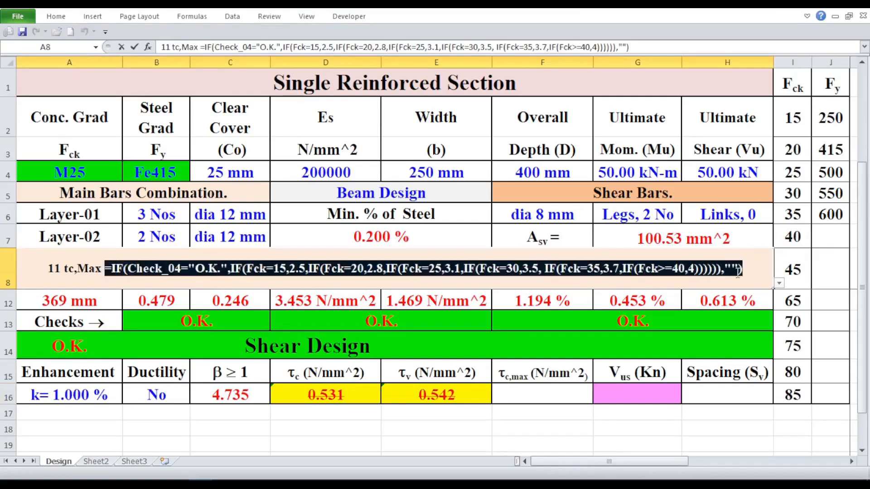
{"action": "right_click", "coordinate": [740, 273]}
{"action": "left_click", "coordinate": [766, 296]}
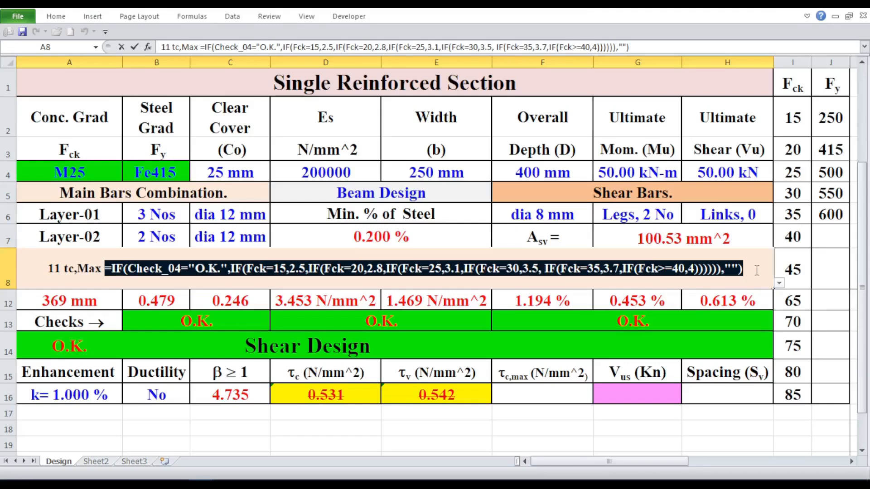
{"action": "left_click", "coordinate": [757, 271]}
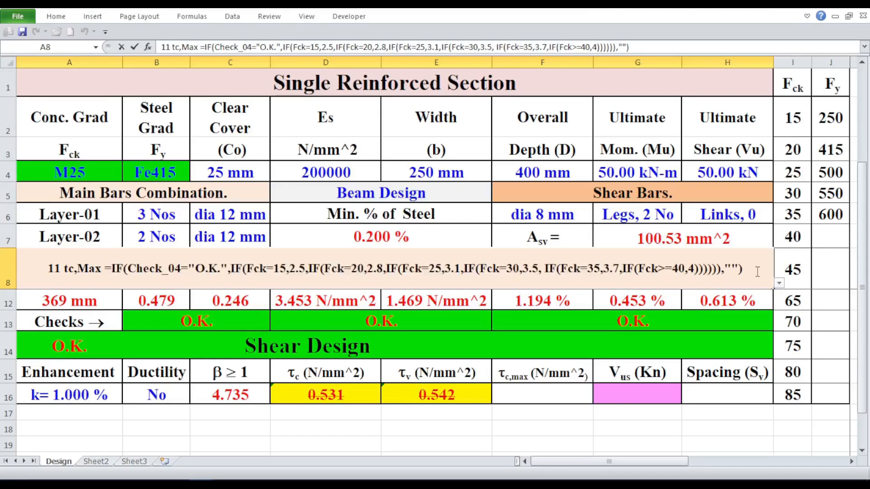
- Enter the copied tc,Max formula in F16 under the τc,max heading and review the resulting cell
{"action": "left_click", "coordinate": [543, 388]}
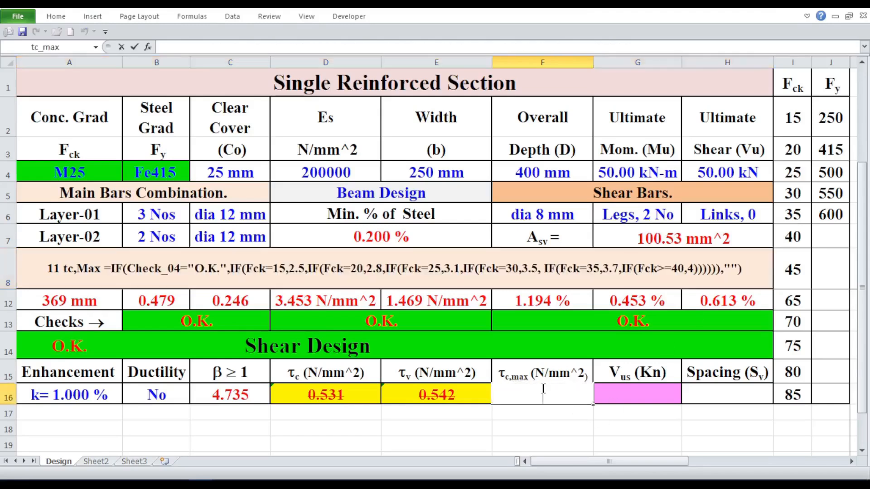
{"action": "right_click", "coordinate": [542, 388]}
{"action": "left_click", "coordinate": [570, 439]}
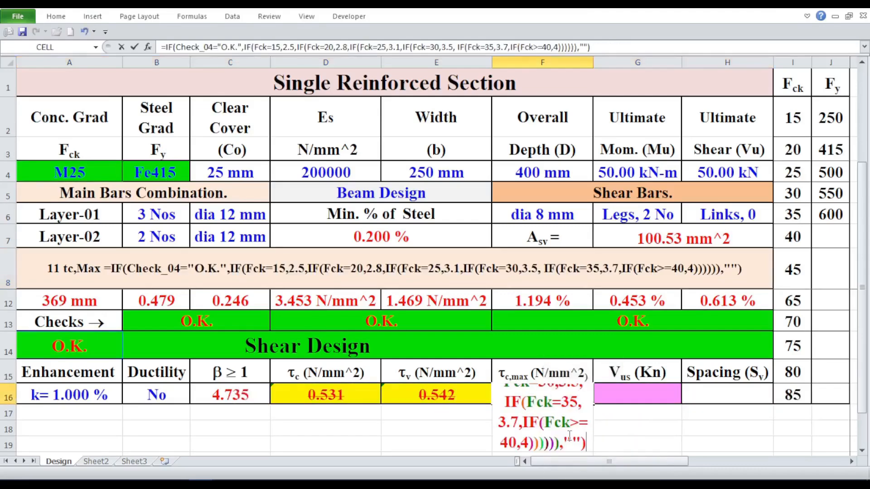
{"action": "key", "text": "Return"}
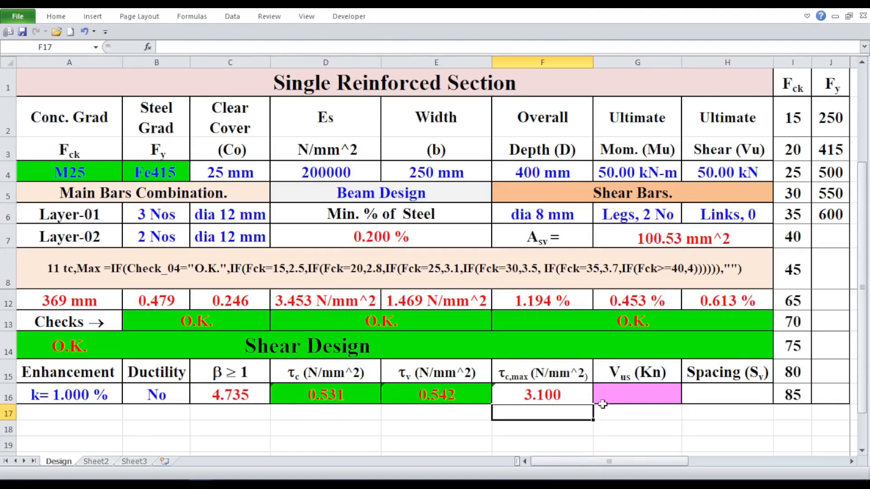
{"action": "left_click", "coordinate": [608, 440]}
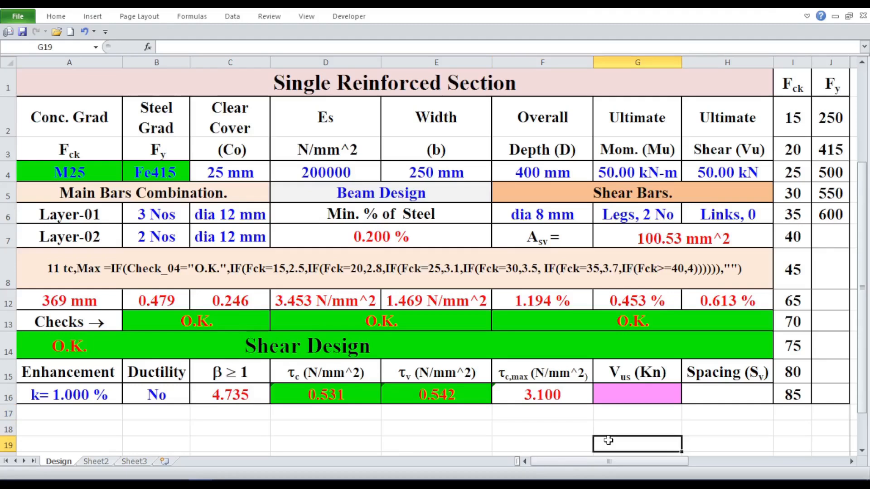
{"action": "left_click", "coordinate": [551, 398]}
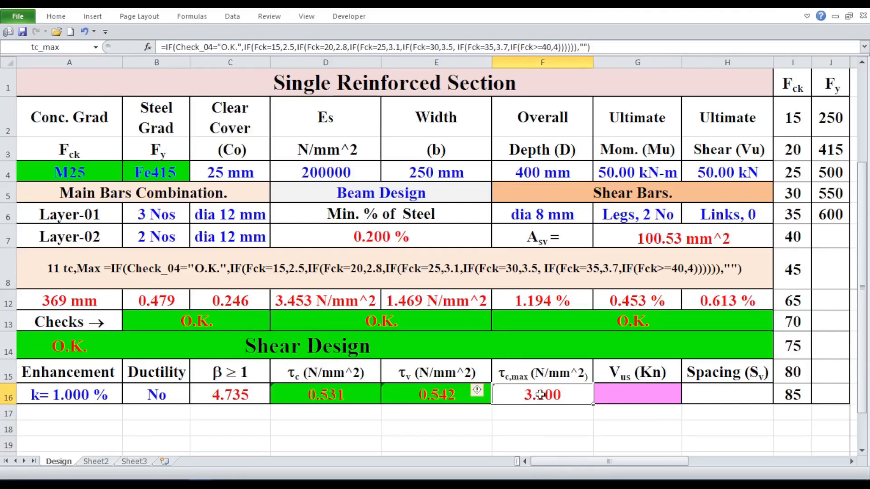
{"action": "left_click", "coordinate": [532, 435]}
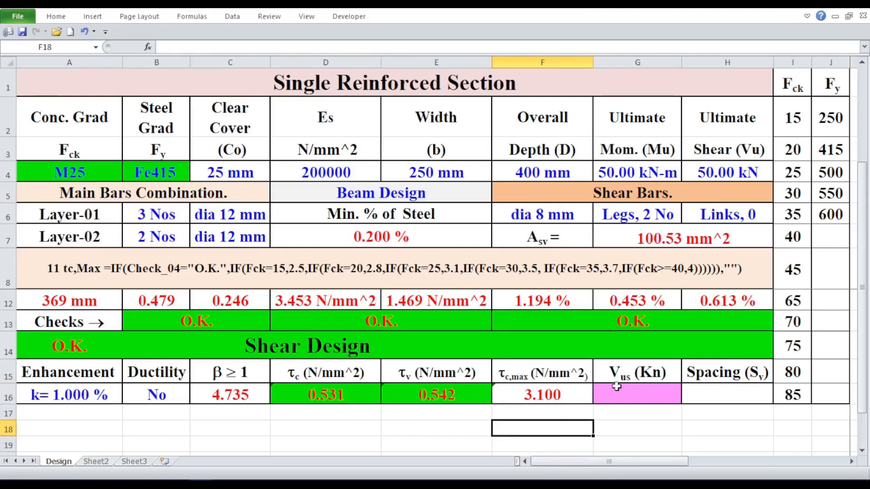
- Choose the 12 Vus entry from the stored formula list in row 8 and copy its formula without the label
{"action": "left_click", "coordinate": [764, 270]}
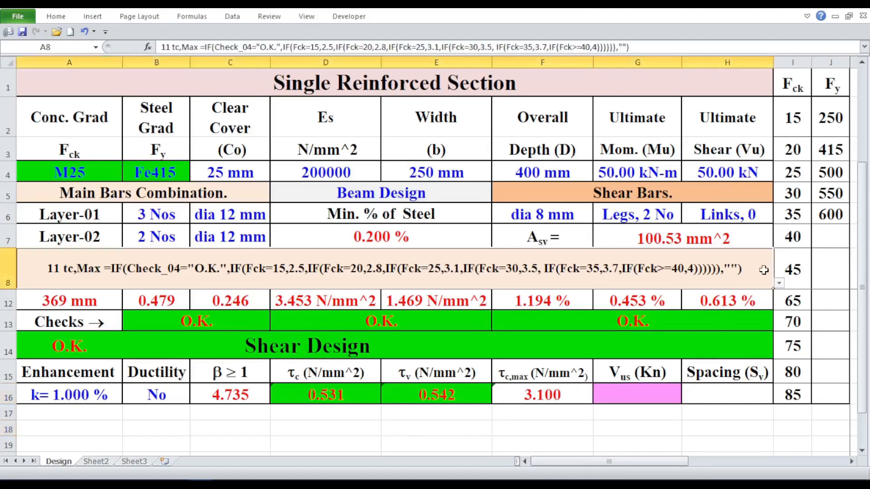
{"action": "left_click", "coordinate": [779, 283]}
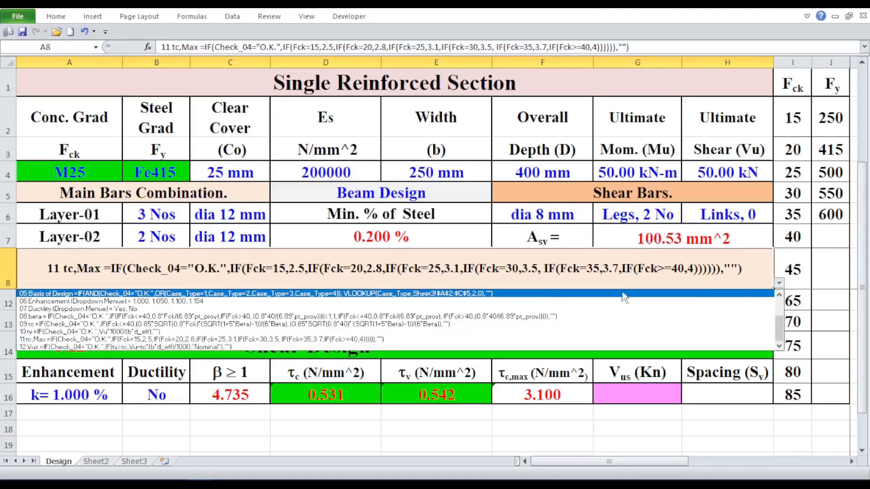
{"action": "left_click", "coordinate": [138, 347]}
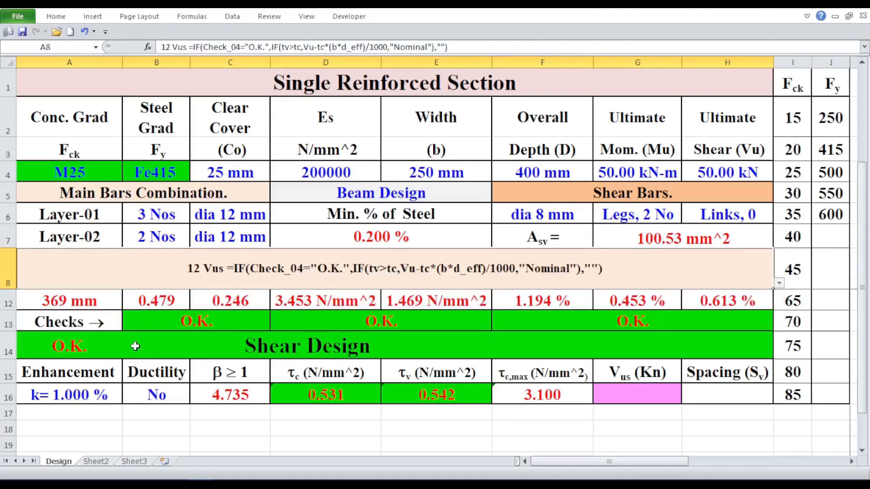
{"action": "double_click", "coordinate": [229, 267]}
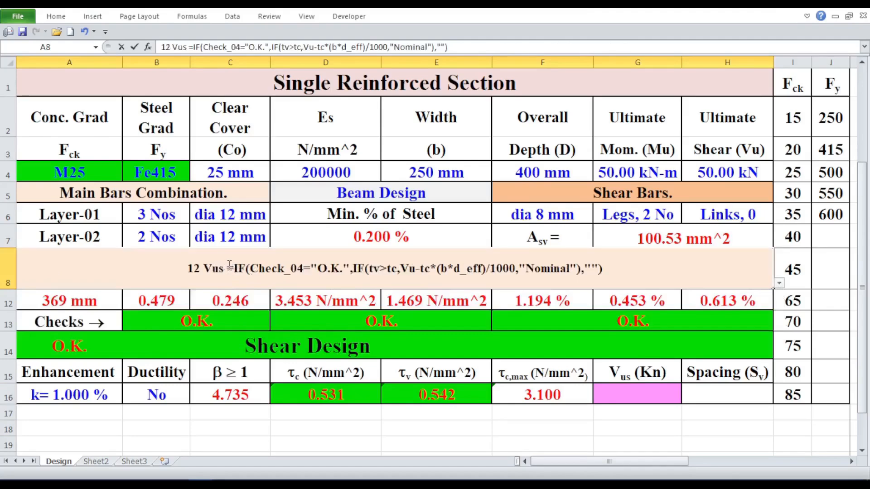
{"action": "left_click_drag", "start_coordinate": [228, 268], "coordinate": [624, 271]}
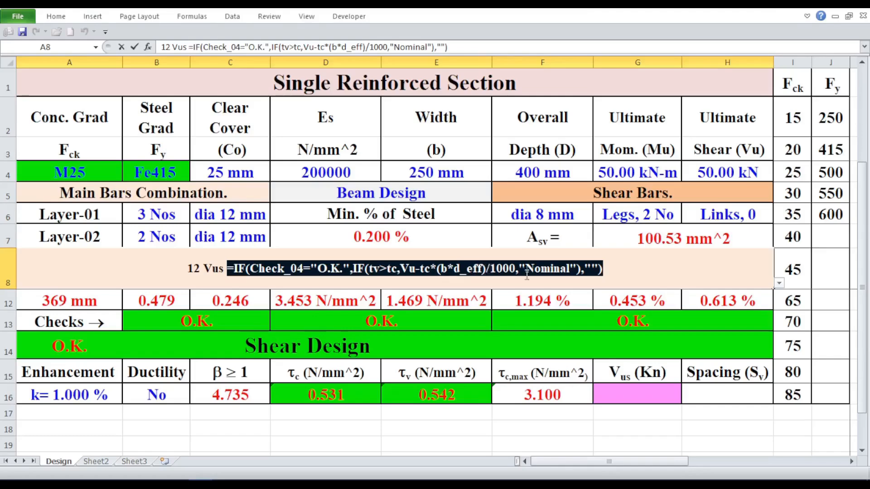
{"action": "left_click", "coordinate": [612, 267]}
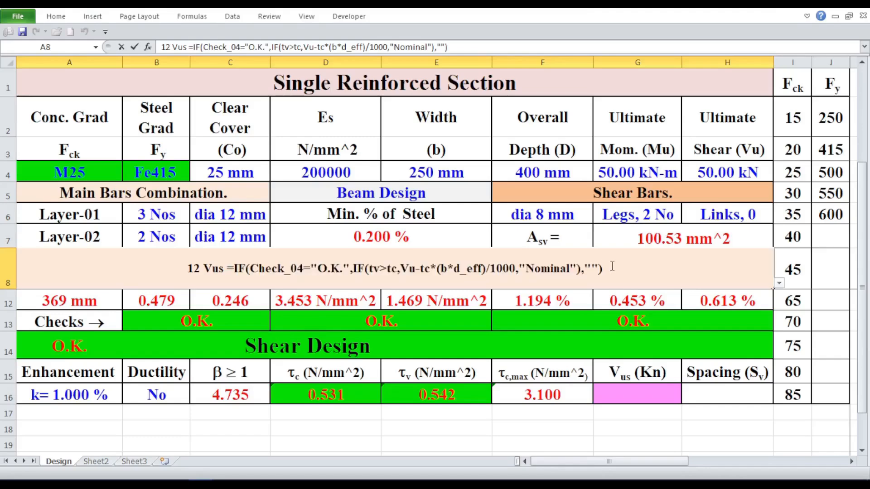
{"action": "left_click_drag", "start_coordinate": [612, 266], "coordinate": [227, 269]}
{"action": "right_click", "coordinate": [230, 272]}
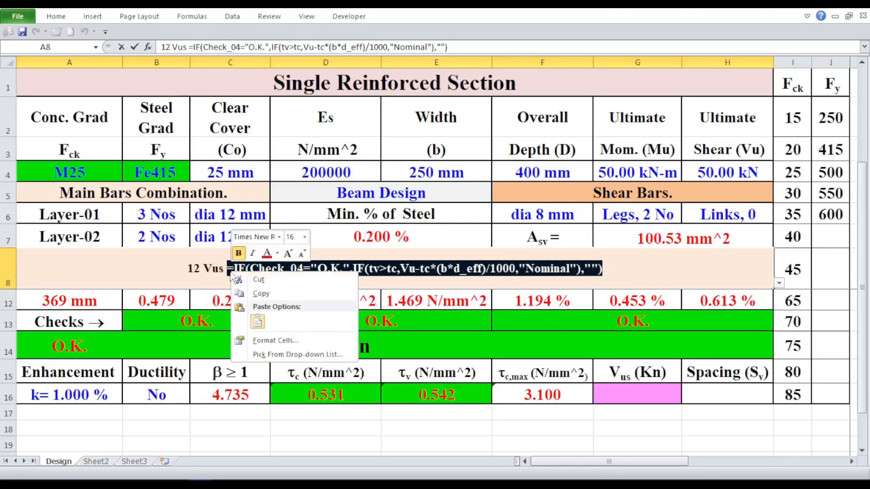
{"action": "left_click", "coordinate": [260, 293]}
- Enter the copied Vus formula in G16 under the Vus (Kn) heading
{"action": "left_click", "coordinate": [630, 393]}
{"action": "right_click", "coordinate": [630, 393]}
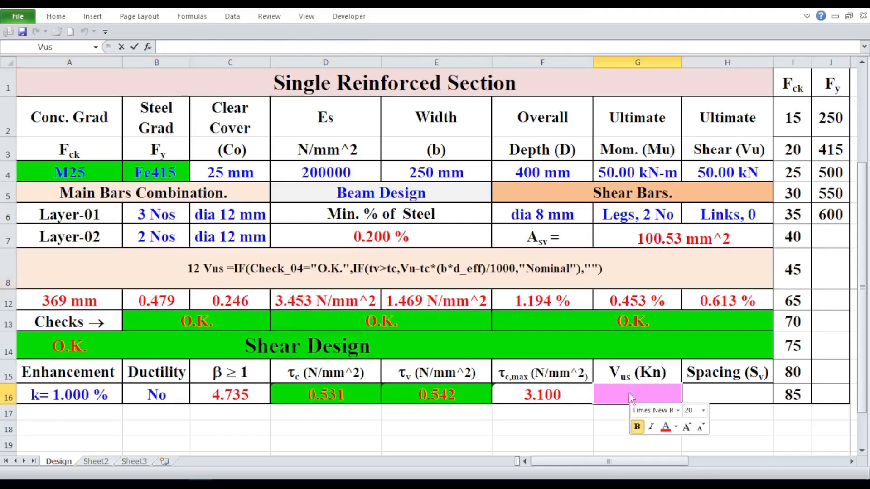
{"action": "left_click", "coordinate": [655, 362]}
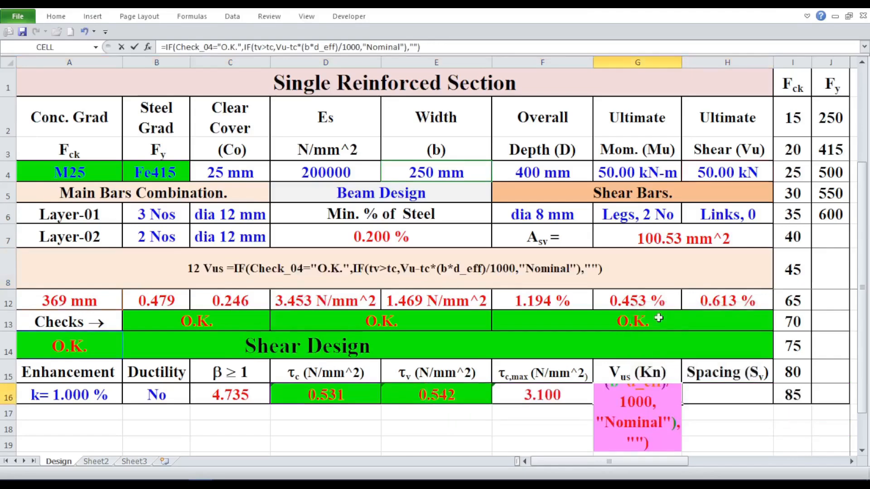
{"action": "key", "text": "Return"}
{"action": "left_click", "coordinate": [610, 445]}
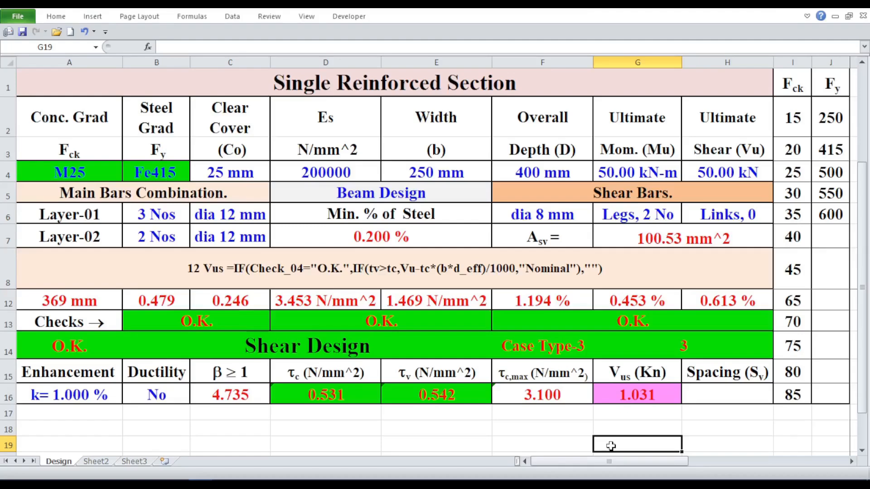
- Examine the formulas behind the Vus cell G16, the case type cell F14 and the basis of design cell G14
{"action": "left_click", "coordinate": [512, 431]}
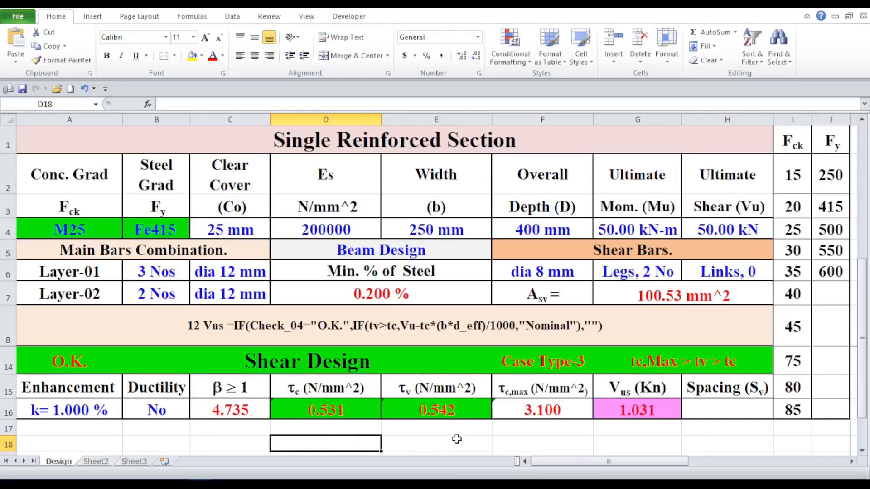
{"action": "left_click", "coordinate": [636, 405]}
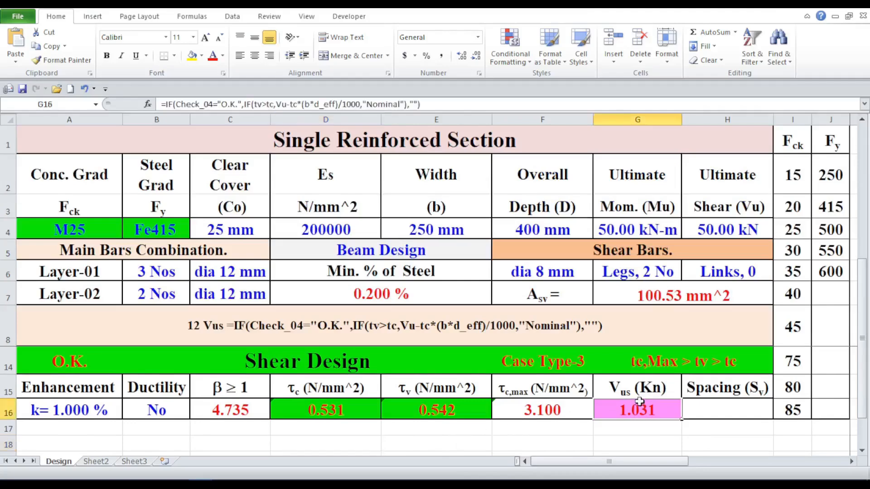
{"action": "left_click", "coordinate": [553, 358]}
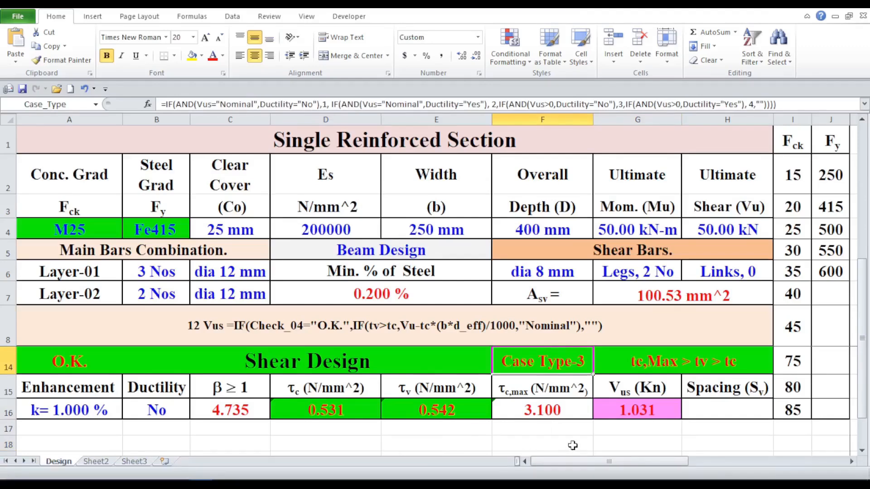
{"action": "left_click", "coordinate": [606, 365]}
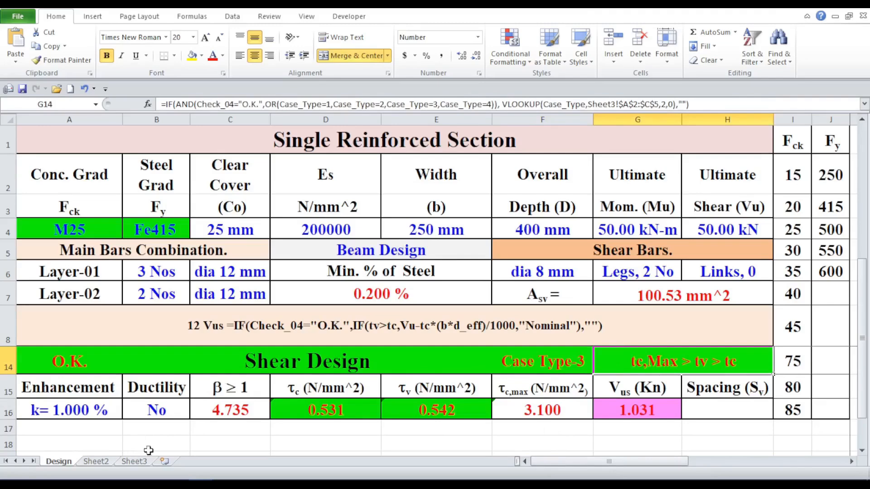
- Check the Ductility cell B16 and examine case types 1 to 4 with their conditions on Sheet3
{"action": "left_click", "coordinate": [168, 411]}
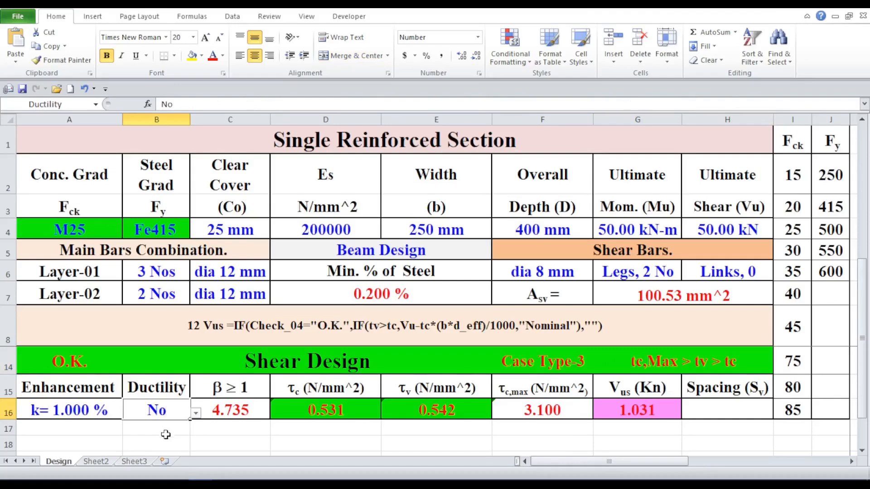
{"action": "left_click", "coordinate": [161, 438]}
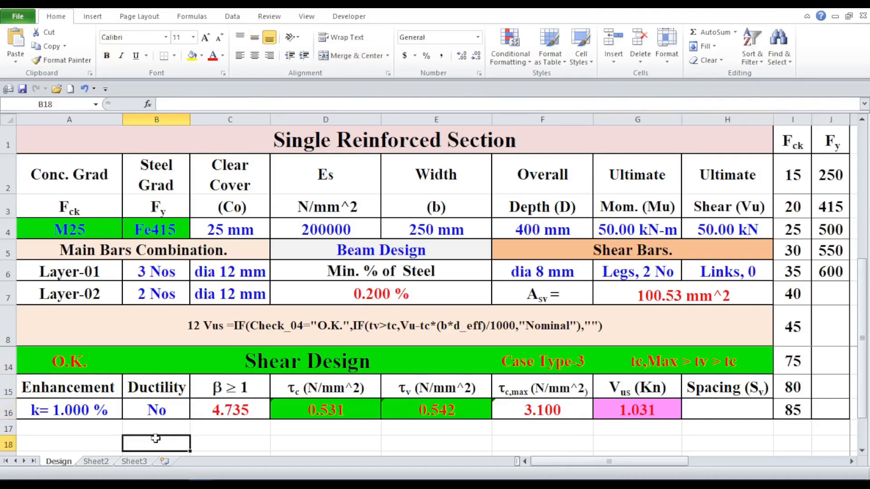
{"action": "left_click", "coordinate": [136, 461]}
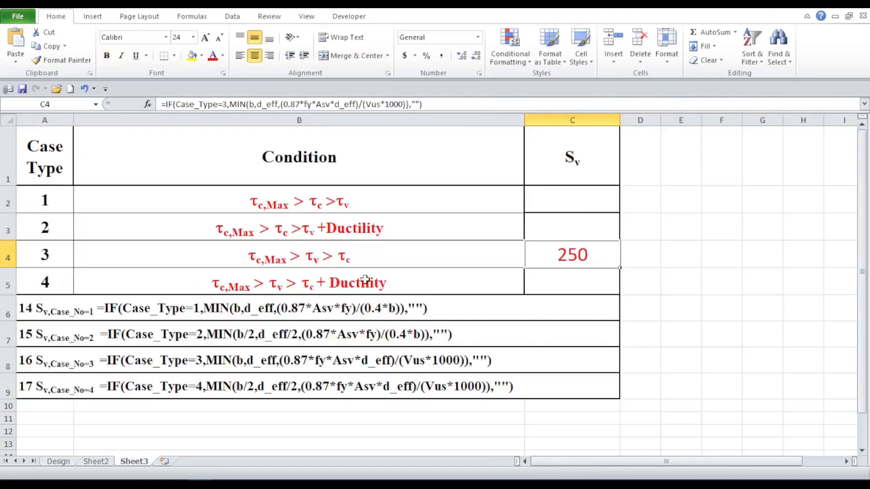
{"action": "left_click", "coordinate": [716, 335]}
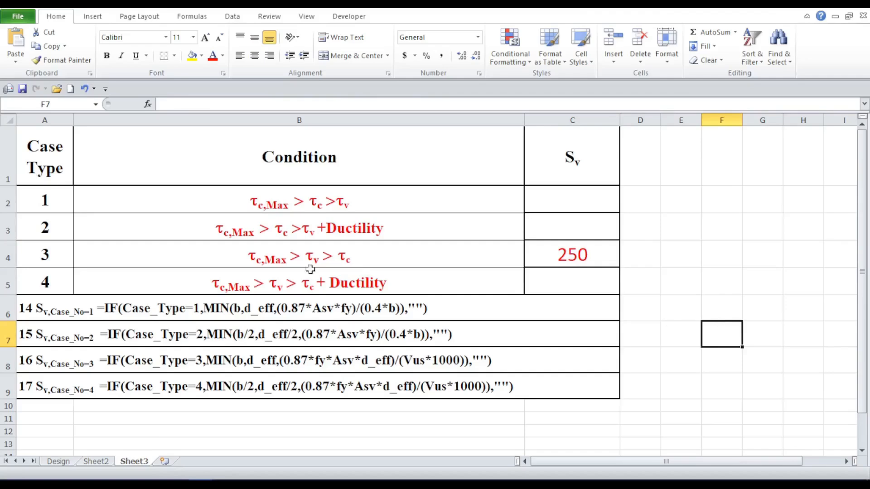
{"action": "left_click", "coordinate": [57, 200]}
{"action": "left_click", "coordinate": [67, 233]}
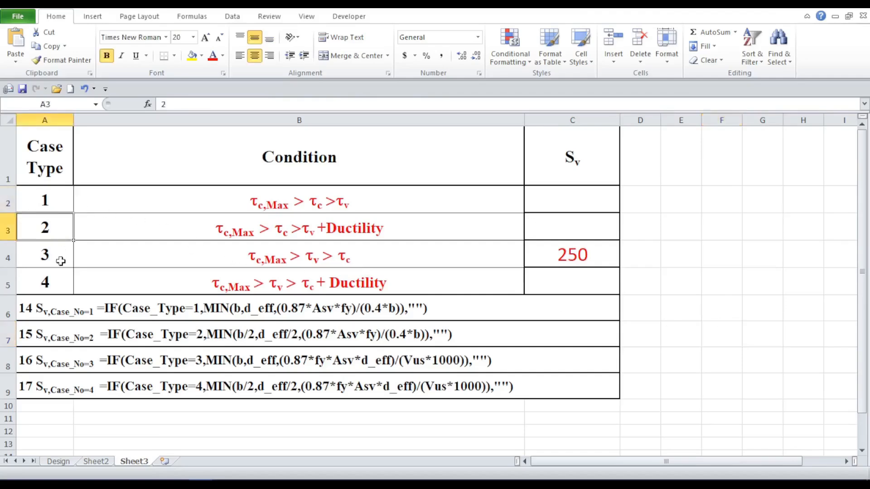
{"action": "left_click", "coordinate": [62, 258]}
{"action": "left_click", "coordinate": [58, 277]}
{"action": "left_click", "coordinate": [750, 301]}
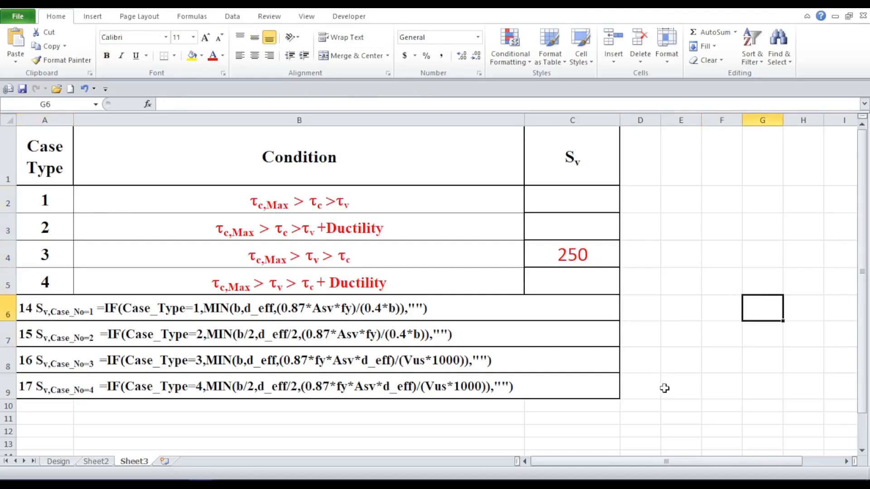
- Examine the stored Sv formulas 14 to 17 for the four case types in rows 6 to 9 of Sheet3
{"action": "left_click", "coordinate": [153, 311]}
{"action": "left_click", "coordinate": [162, 341]}
{"action": "left_click", "coordinate": [163, 360]}
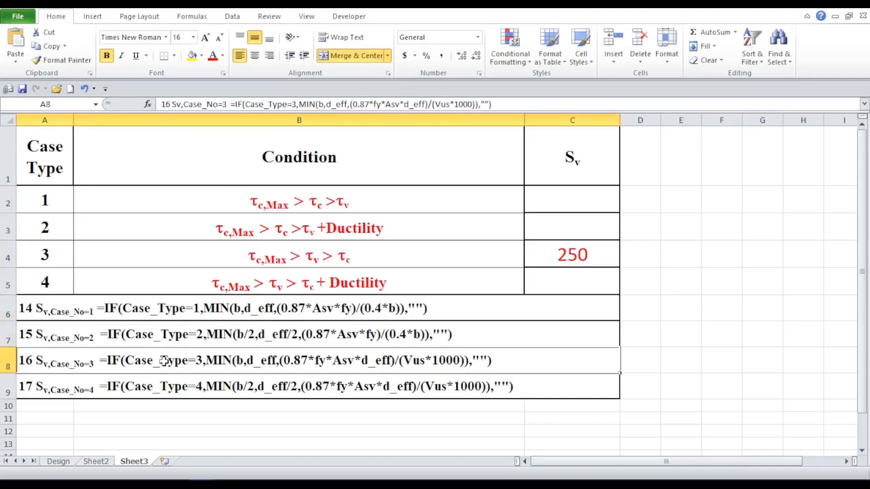
{"action": "left_click", "coordinate": [160, 380]}
{"action": "left_click", "coordinate": [185, 419]}
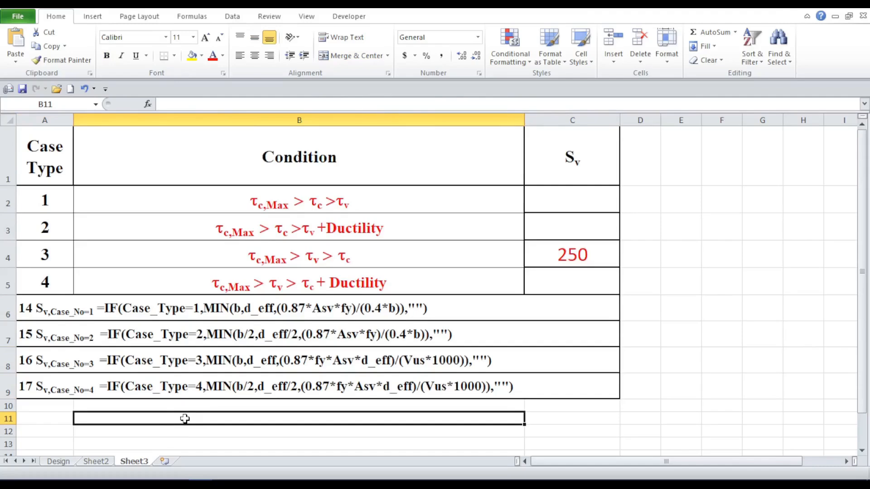
{"action": "left_click", "coordinate": [108, 358]}
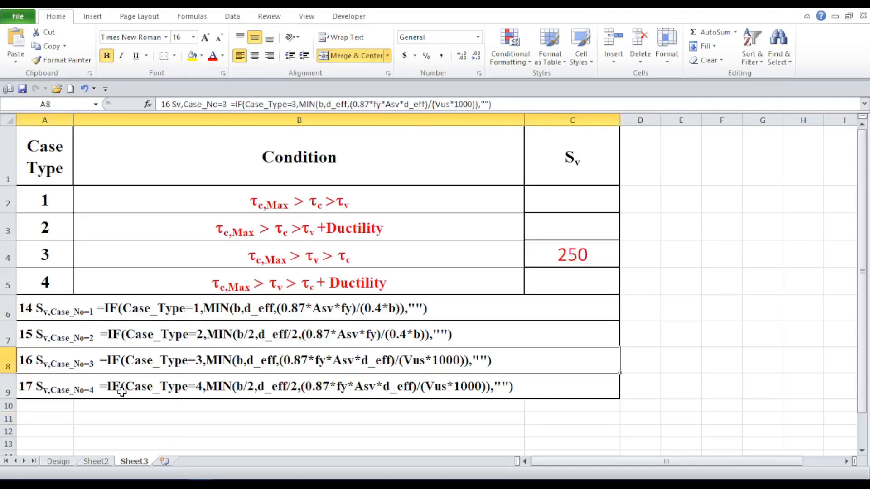
{"action": "left_click", "coordinate": [572, 262]}
{"action": "left_click", "coordinate": [121, 362]}
{"action": "left_click", "coordinate": [498, 309]}
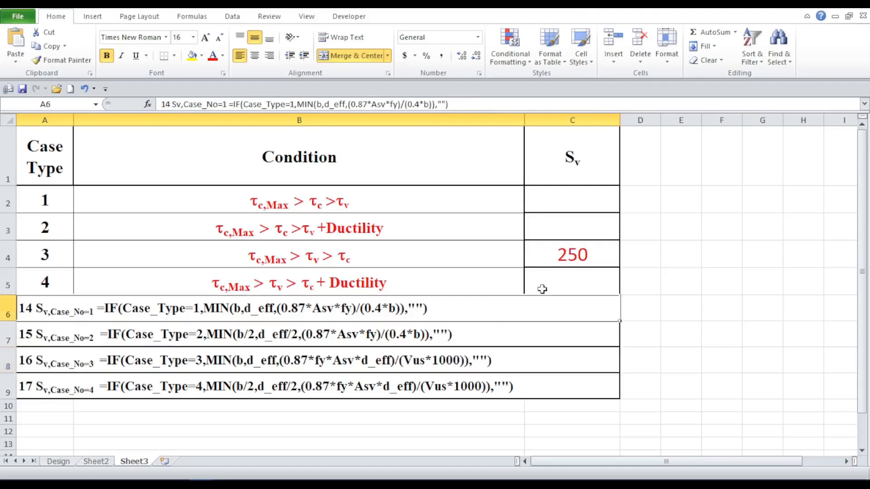
{"action": "left_click", "coordinate": [528, 342]}
{"action": "left_click", "coordinate": [538, 363]}
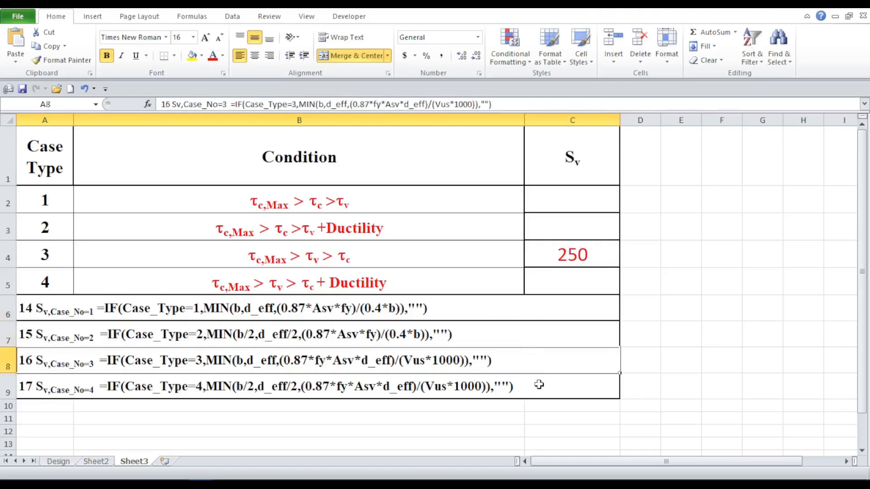
{"action": "left_click", "coordinate": [540, 385]}
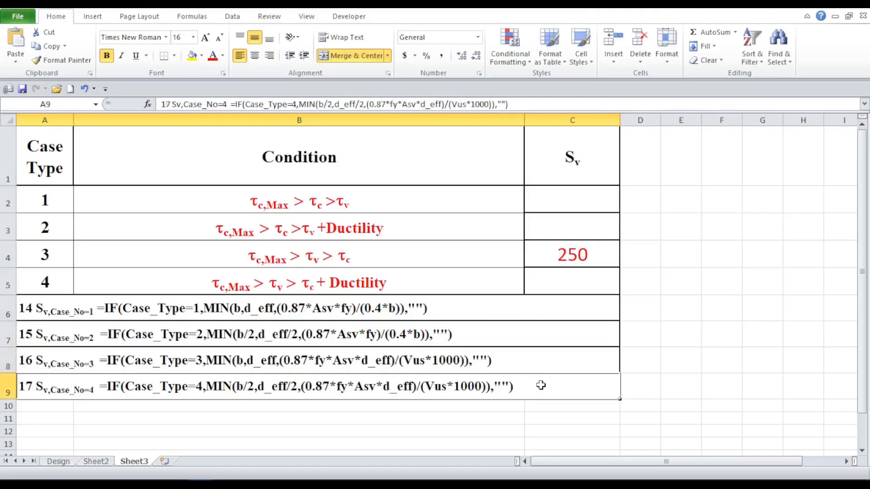
- Examine the Sv formulas in C2 to C5 of the case table, along with the Case Type 3 row
{"action": "left_click", "coordinate": [571, 191]}
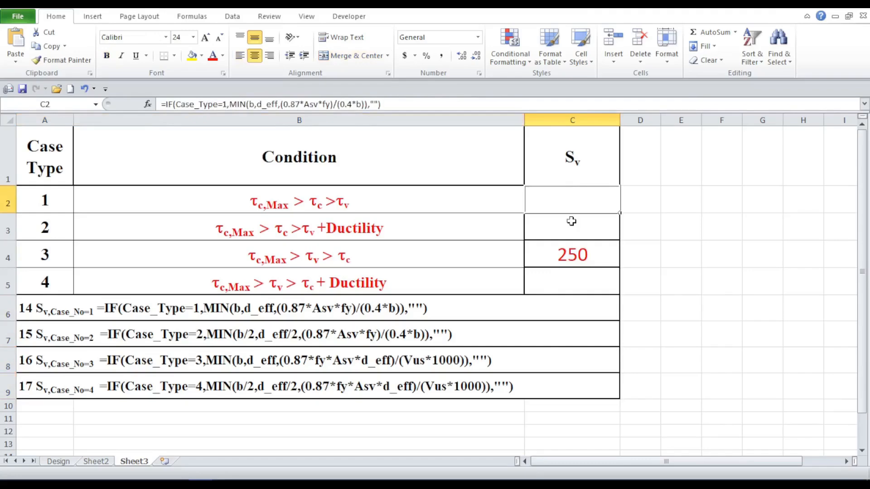
{"action": "left_click", "coordinate": [571, 221]}
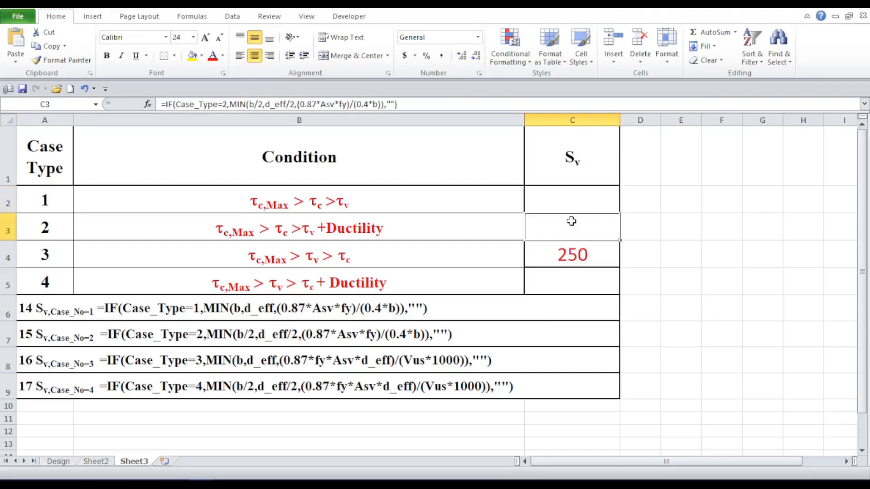
{"action": "left_click", "coordinate": [587, 255]}
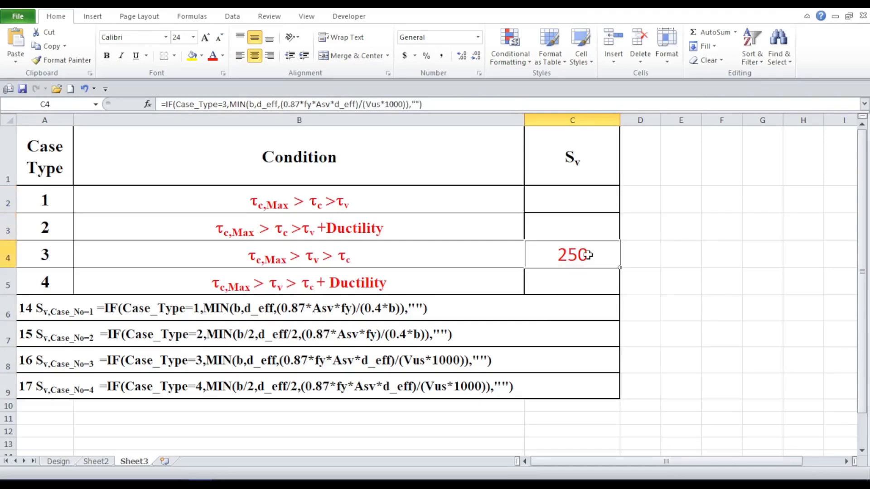
{"action": "left_click", "coordinate": [596, 278]}
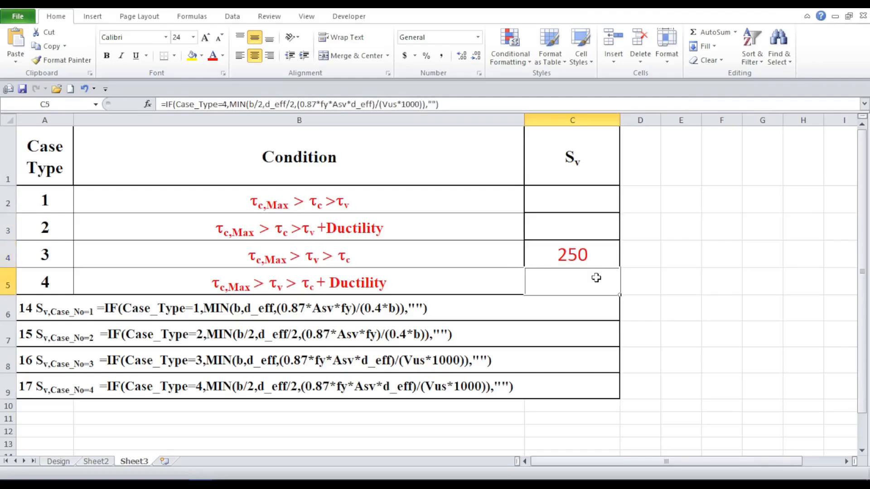
{"action": "left_click", "coordinate": [585, 260]}
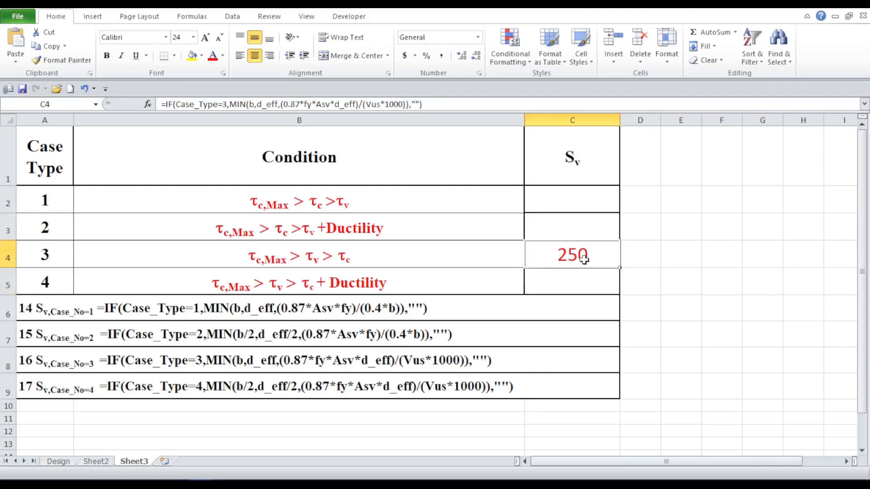
{"action": "left_click", "coordinate": [7, 257]}
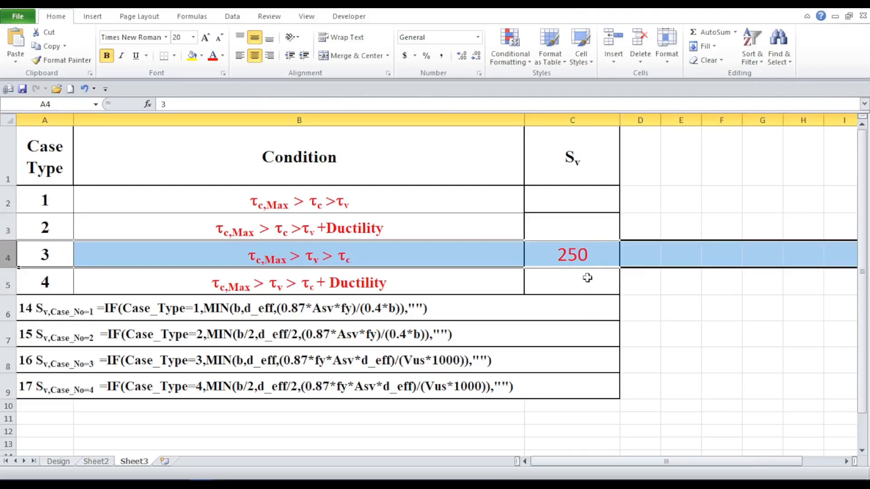
{"action": "left_click", "coordinate": [583, 254]}
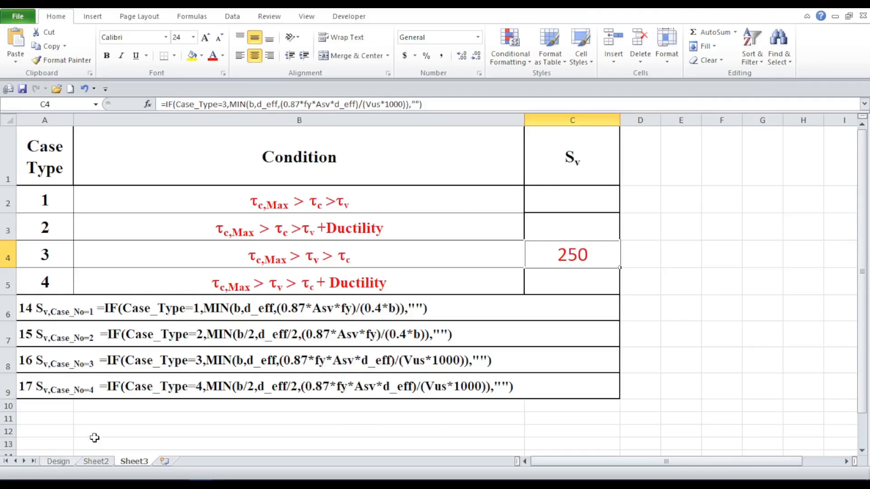
- Return to the Design sheet and choose the 13 Spacing, Sv entry from the stored formula list in row 8
{"action": "left_click", "coordinate": [58, 461]}
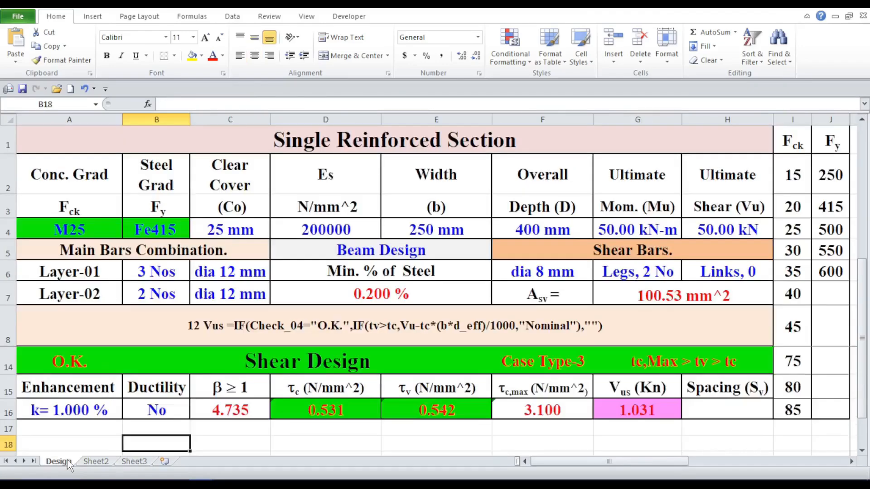
{"action": "left_click", "coordinate": [456, 444]}
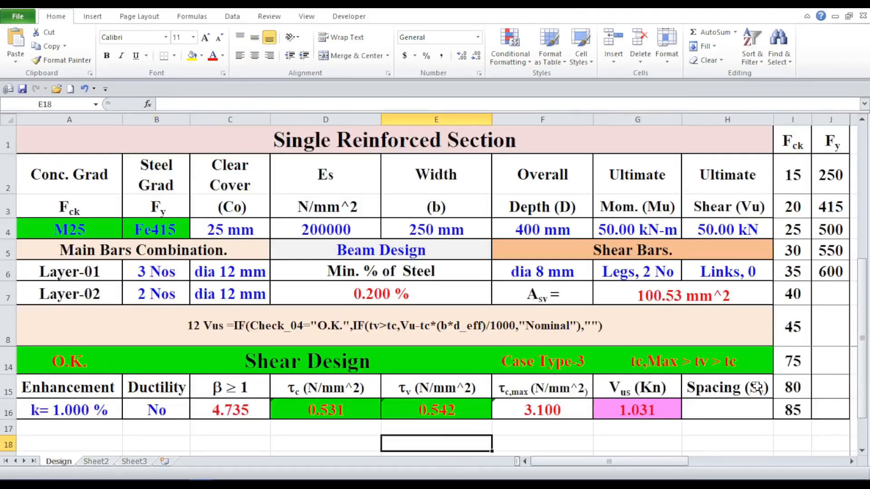
{"action": "left_click", "coordinate": [762, 316]}
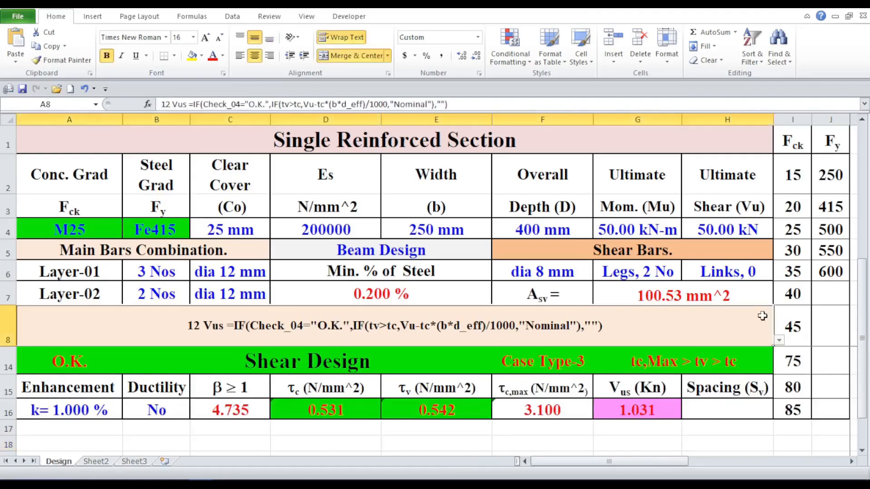
{"action": "left_click", "coordinate": [779, 341]}
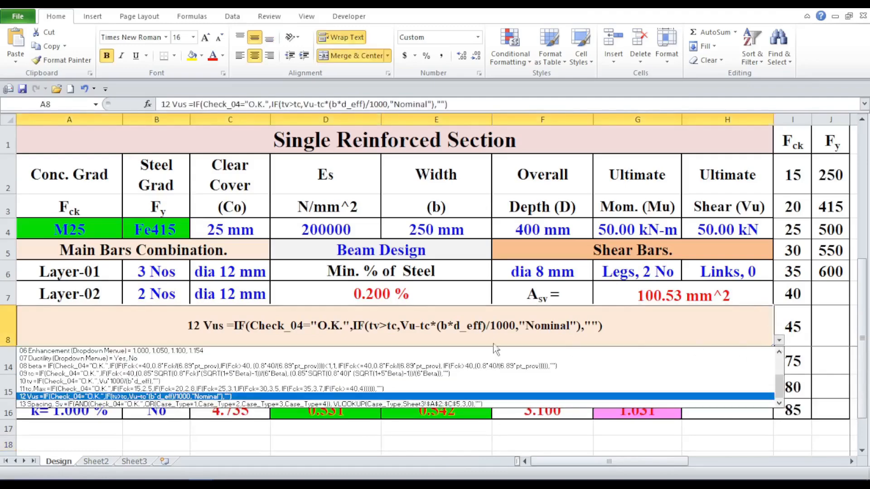
{"action": "scroll", "coordinate": [280, 389], "scroll_direction": "down", "scroll_amount": 2}
{"action": "left_click", "coordinate": [283, 405]}
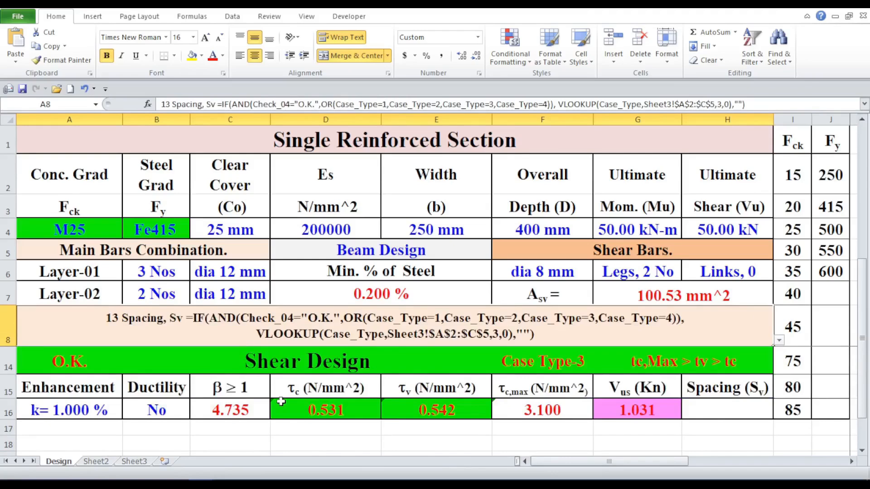
- Copy the Spacing, Sv formula in row 8 without its label and review its VLOOKUP part
{"action": "double_click", "coordinate": [185, 316]}
{"action": "left_click_drag", "start_coordinate": [186, 316], "coordinate": [509, 347]}
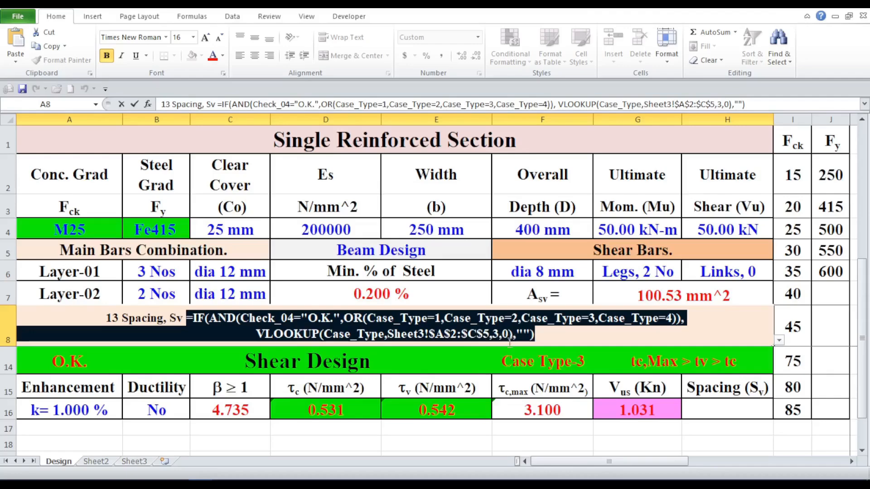
{"action": "right_click", "coordinate": [532, 334]}
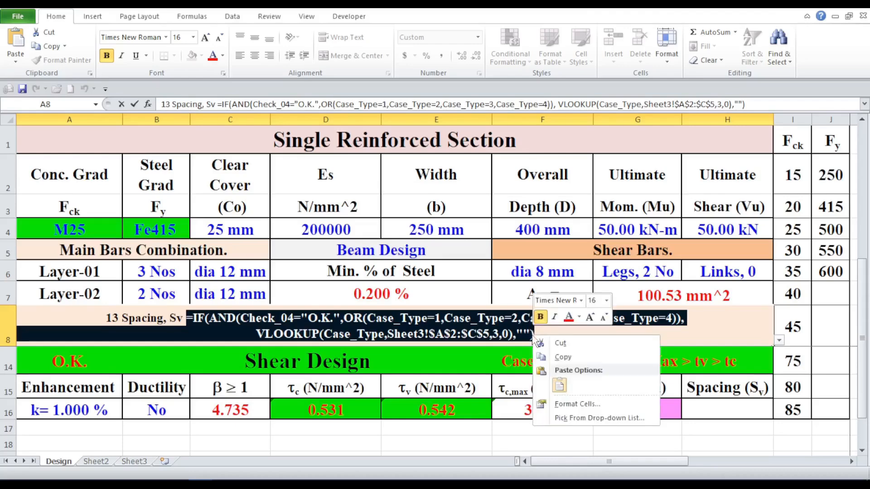
{"action": "left_click", "coordinate": [557, 355]}
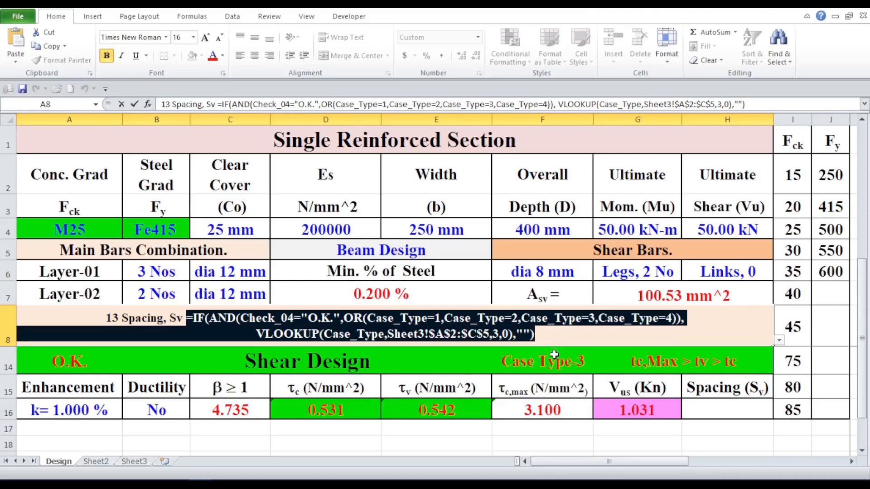
{"action": "left_click", "coordinate": [557, 340]}
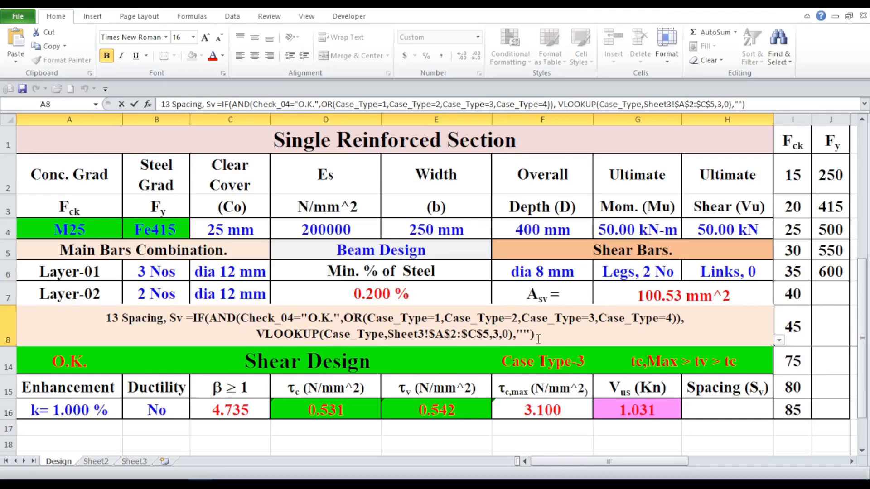
{"action": "double_click", "coordinate": [497, 334]}
{"action": "left_click", "coordinate": [562, 341]}
- Enter the copied Spacing, Sv formula in H16 under the Spacing (Sv) heading
{"action": "left_click", "coordinate": [696, 395]}
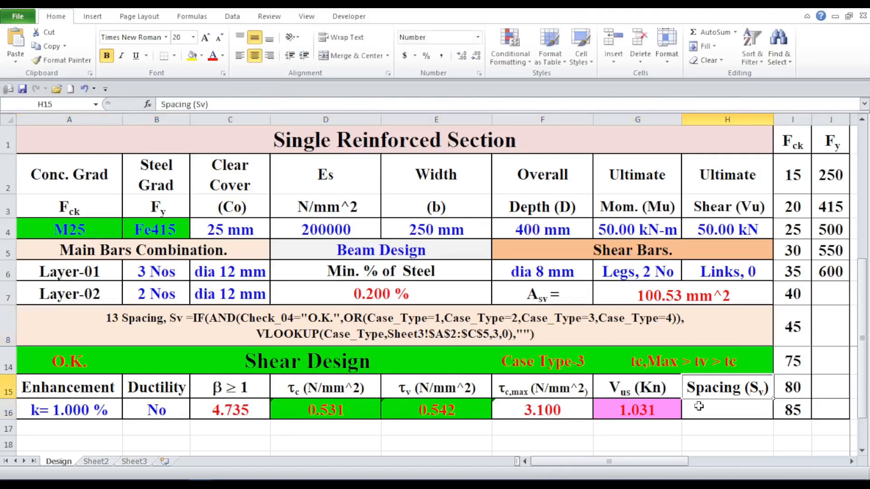
{"action": "double_click", "coordinate": [698, 406]}
{"action": "right_click", "coordinate": [698, 407]}
{"action": "left_click", "coordinate": [725, 366]}
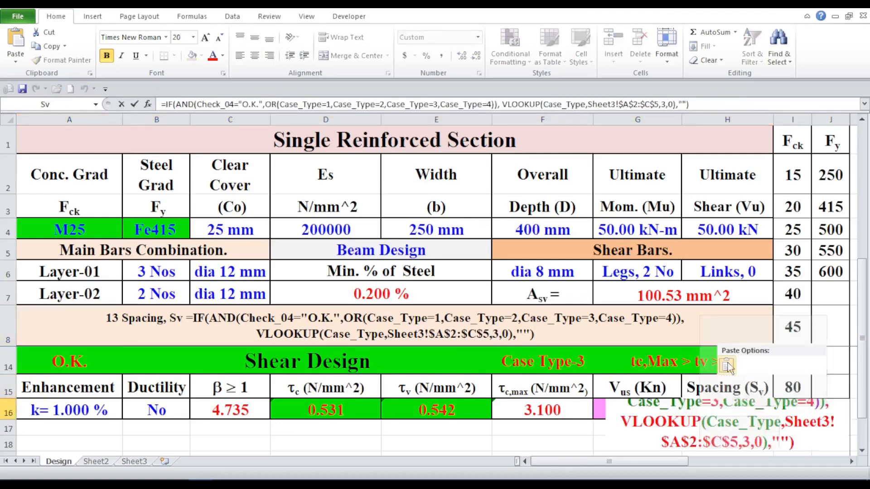
{"action": "key", "text": "Return"}
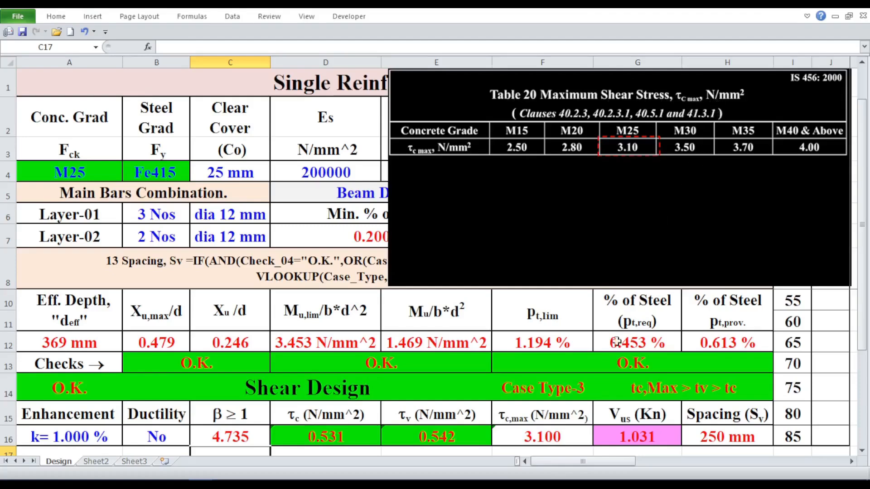
- Compare τc,max in F16 with Table 20 for grade M25, and again with the concrete grade set to M40
{"action": "left_click", "coordinate": [92, 175]}
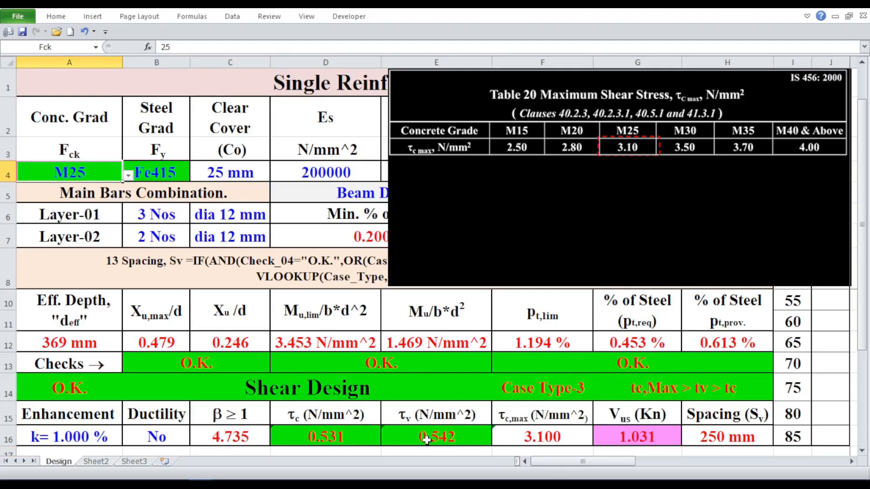
{"action": "left_click", "coordinate": [535, 436]}
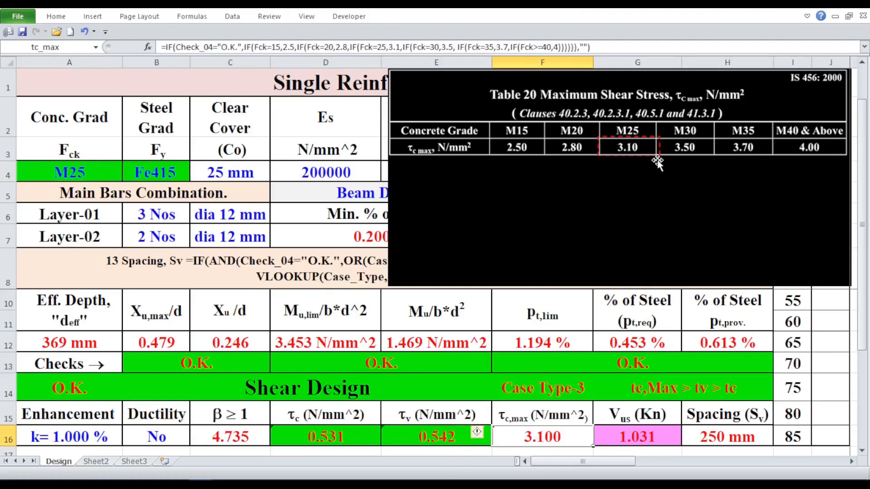
{"action": "left_click", "coordinate": [99, 168]}
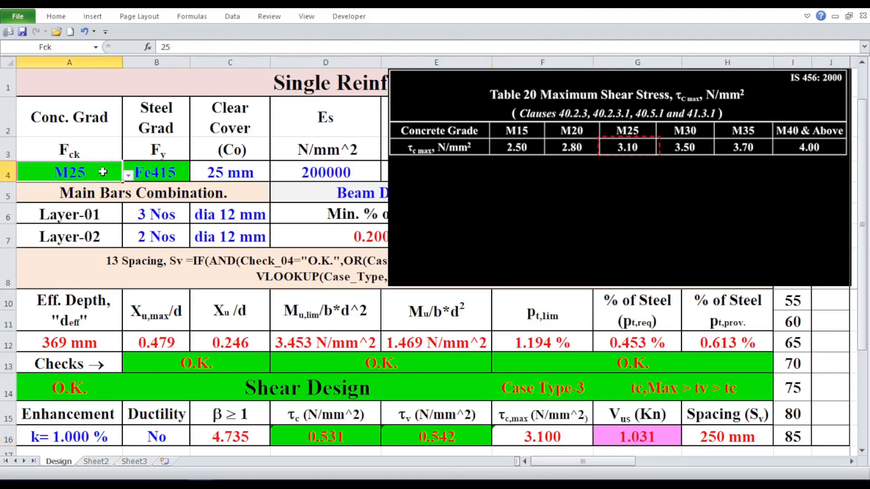
{"action": "left_click", "coordinate": [127, 176]}
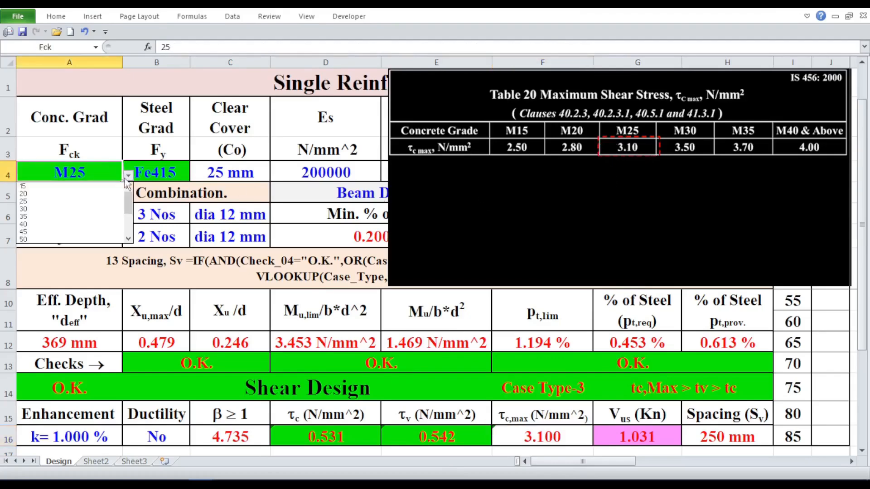
{"action": "left_click", "coordinate": [101, 225]}
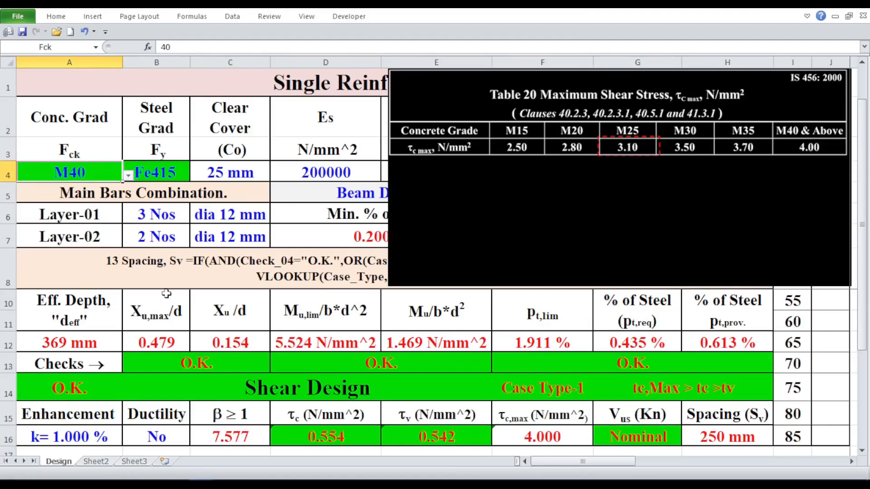
{"action": "left_click", "coordinate": [561, 443]}
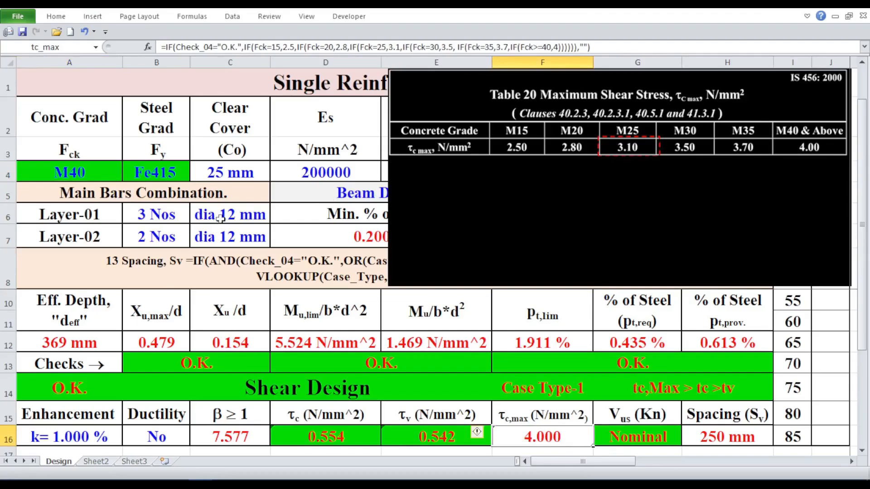
- Set the concrete grade to M60 and check the τc,max cell F16 against the M40 & Above value
{"action": "left_click", "coordinate": [99, 173]}
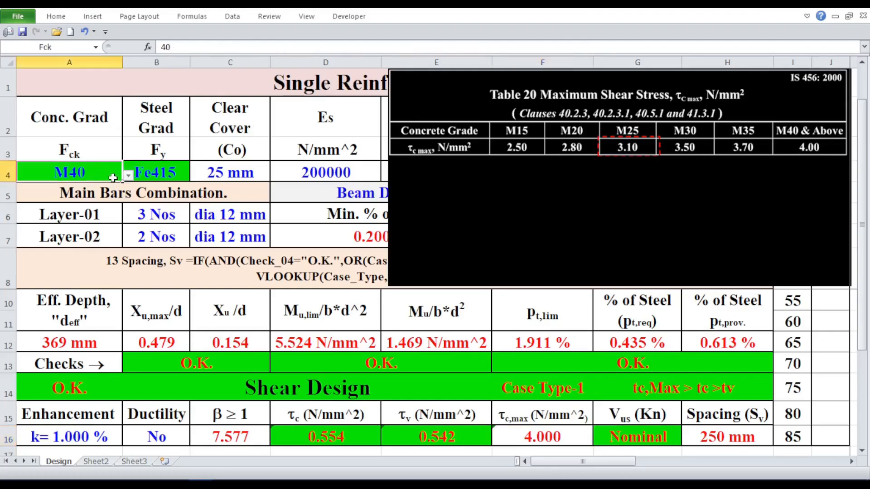
{"action": "left_click", "coordinate": [128, 175]}
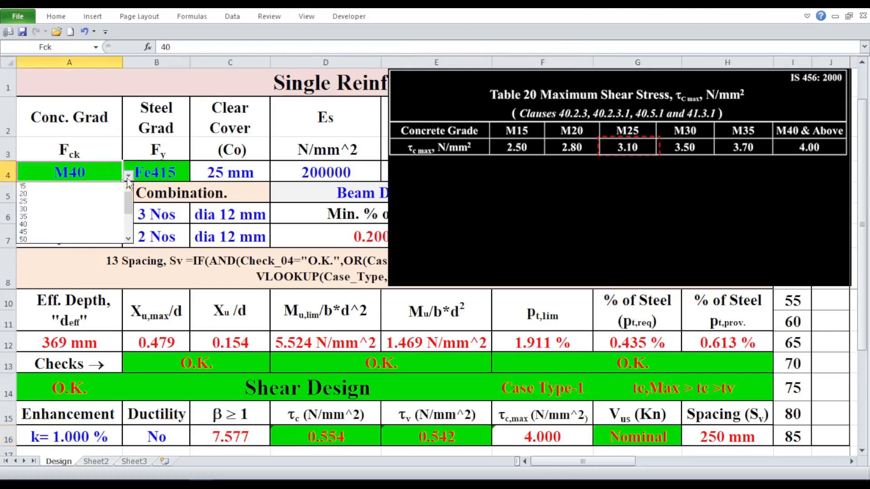
{"action": "left_click", "coordinate": [129, 239]}
{"action": "left_click", "coordinate": [129, 240]}
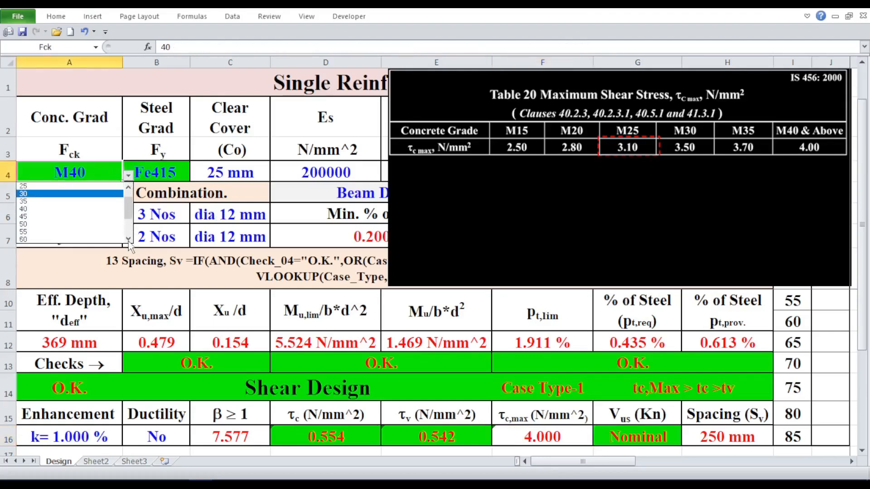
{"action": "left_click", "coordinate": [92, 238]}
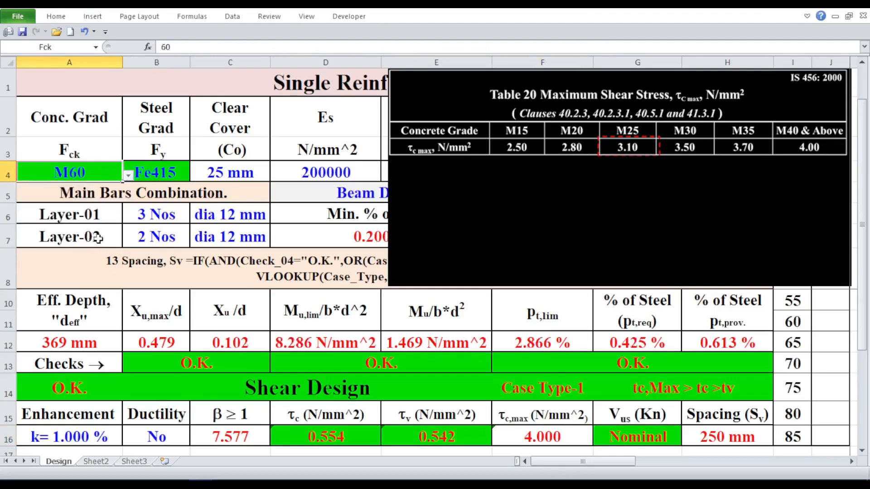
{"action": "left_click", "coordinate": [557, 436]}
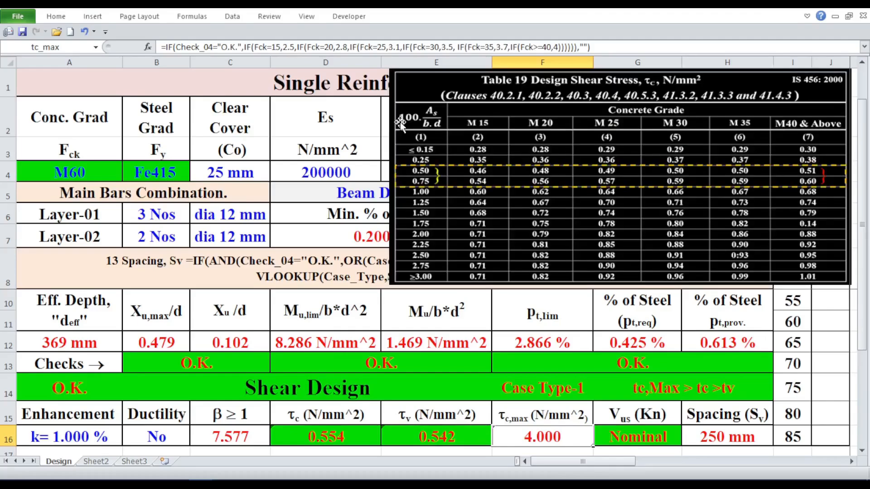
- Set the concrete grade in A4 back to M25 for the comparison with Table 19
{"action": "left_click", "coordinate": [371, 119]}
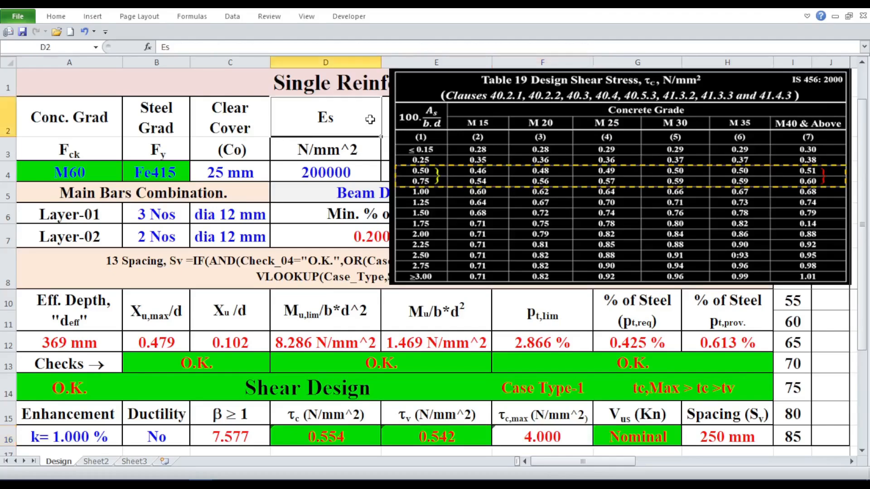
{"action": "left_click", "coordinate": [828, 300]}
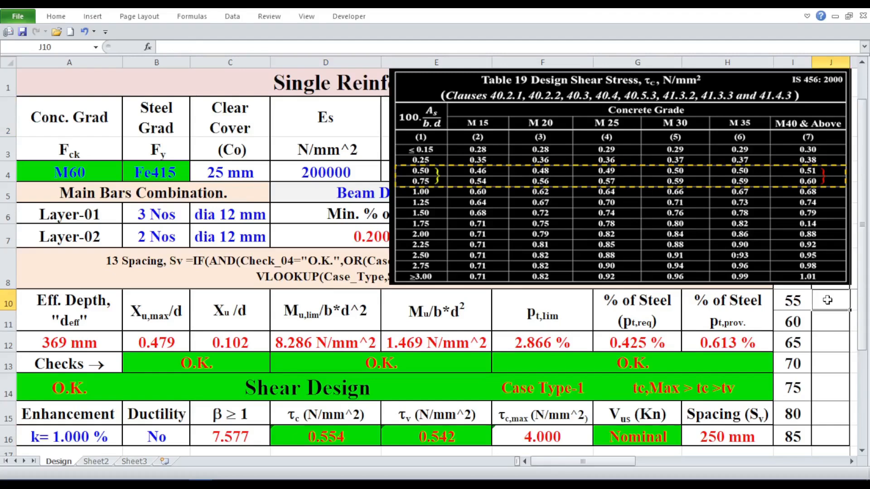
{"action": "left_click", "coordinate": [94, 172]}
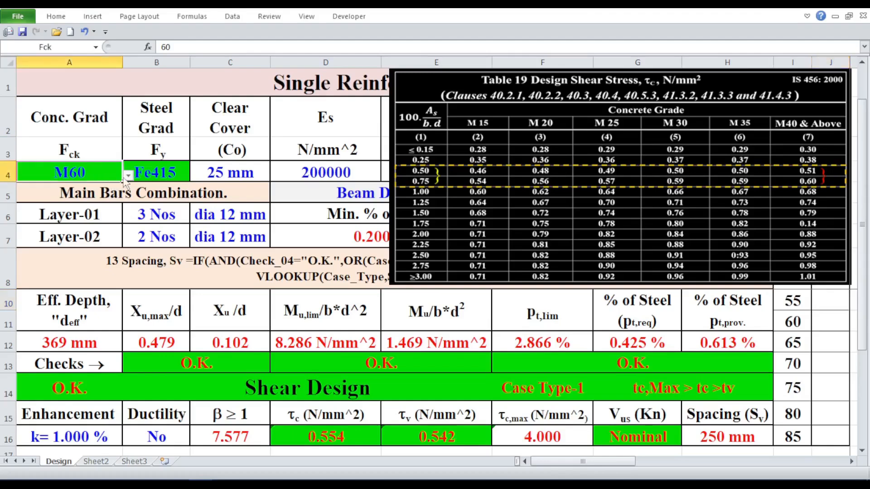
{"action": "left_click", "coordinate": [128, 174]}
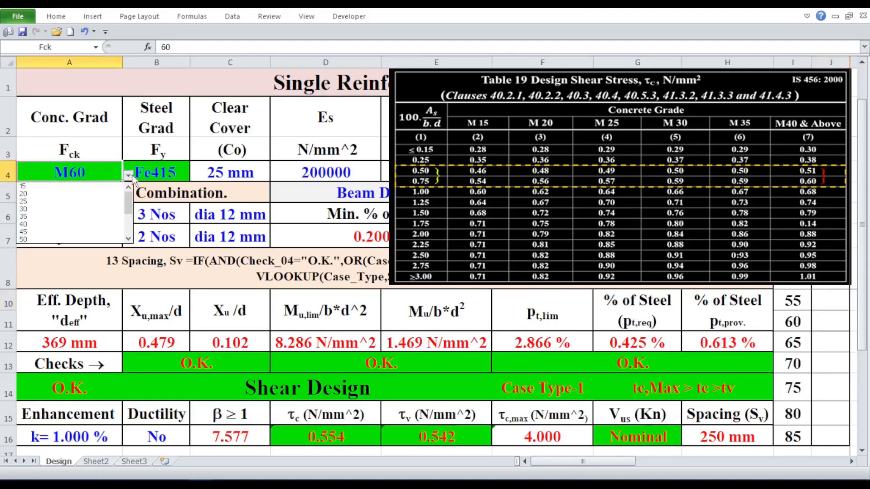
{"action": "left_click", "coordinate": [72, 202]}
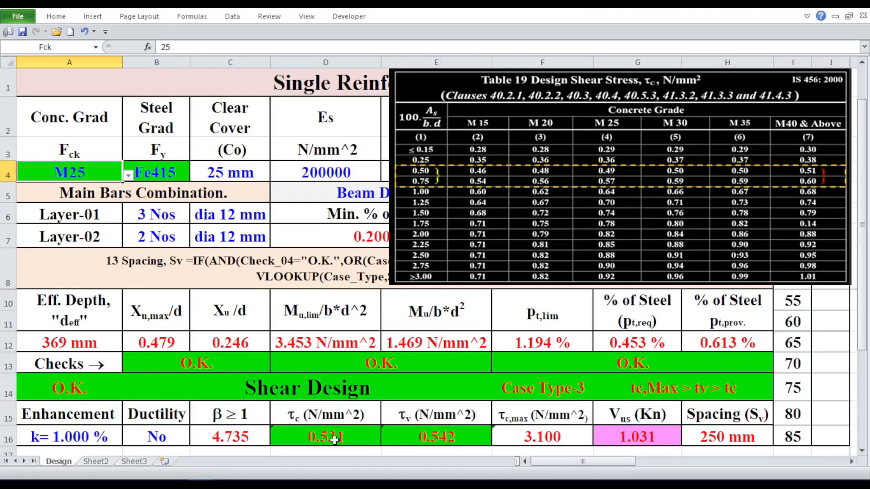
- Compare τc in D16 and the provided steel percentage in H12 with the 0.50 to 0.75 rows of Table 19
{"action": "left_click", "coordinate": [371, 443]}
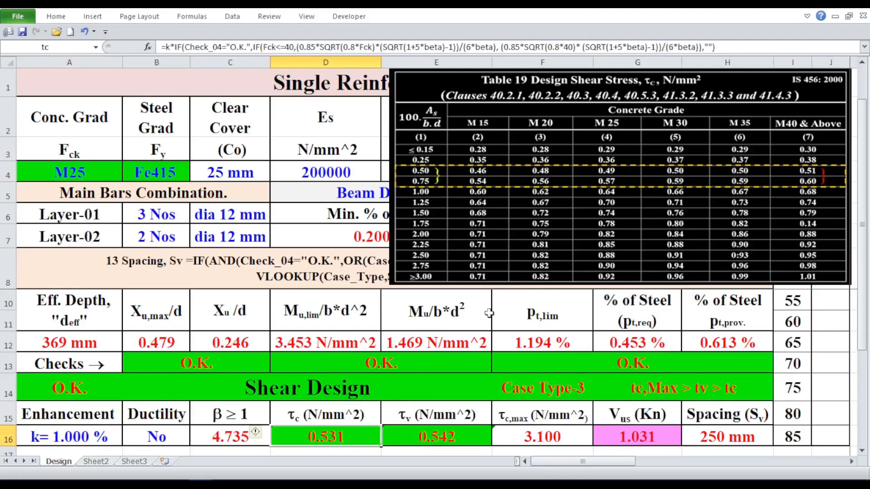
{"action": "left_click", "coordinate": [748, 343]}
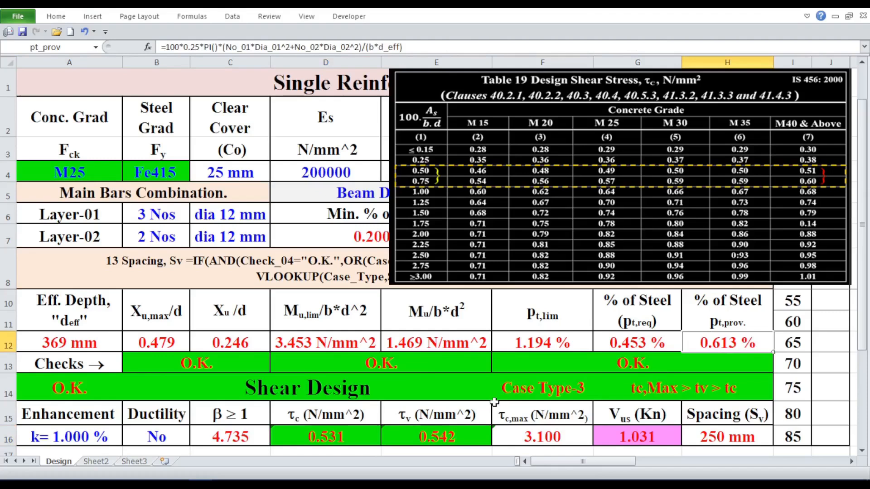
{"action": "left_click", "coordinate": [720, 321]}
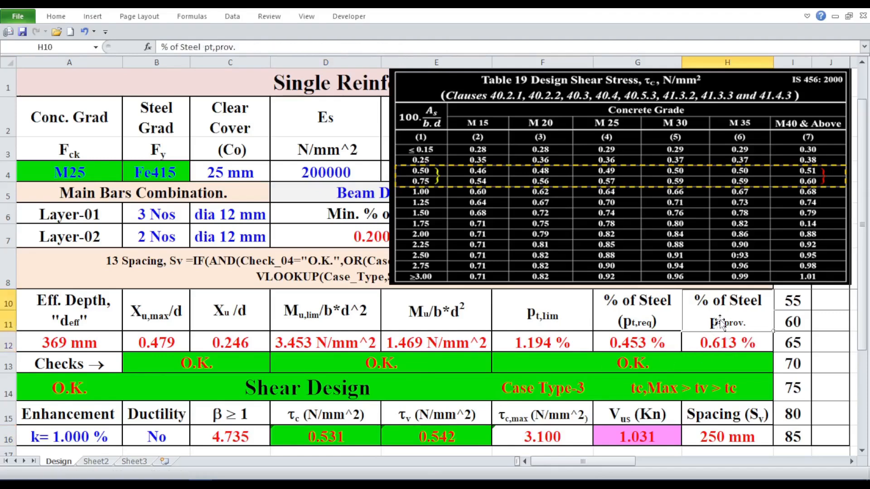
{"action": "left_click", "coordinate": [723, 343]}
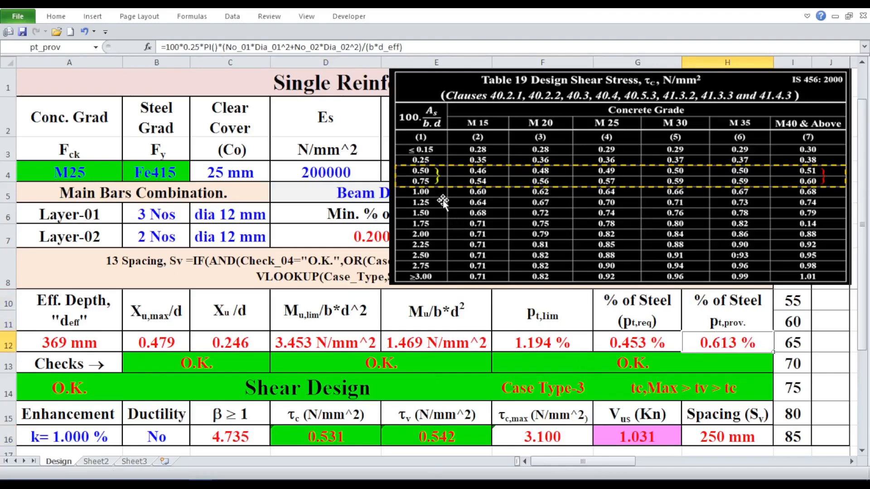
{"action": "left_click", "coordinate": [332, 438]}
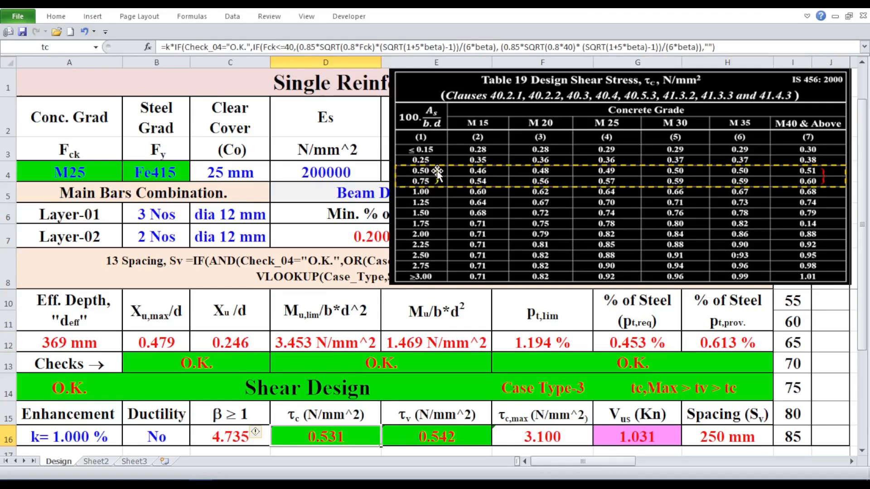
{"action": "left_click_drag", "start_coordinate": [436, 171], "coordinate": [440, 181]}
- Set the concrete grade to M40 and compare τc in D16 with the M40 & Above column of Table 19
{"action": "left_click", "coordinate": [105, 168]}
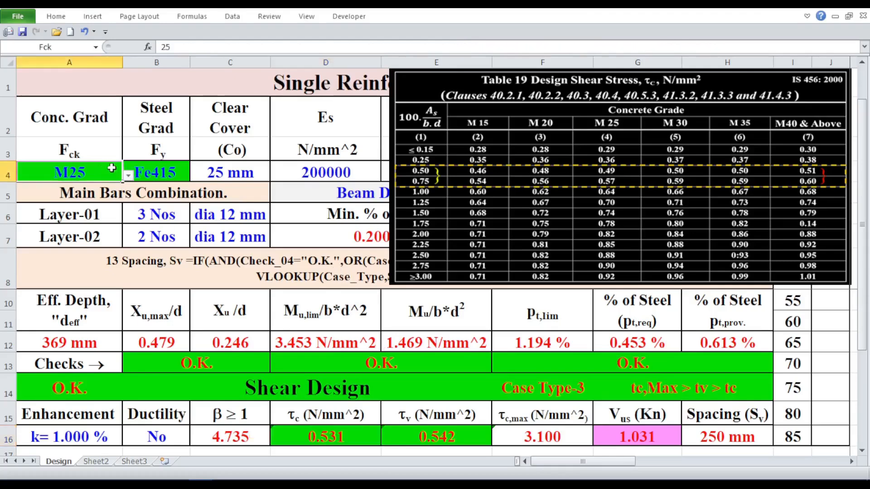
{"action": "left_click", "coordinate": [128, 176]}
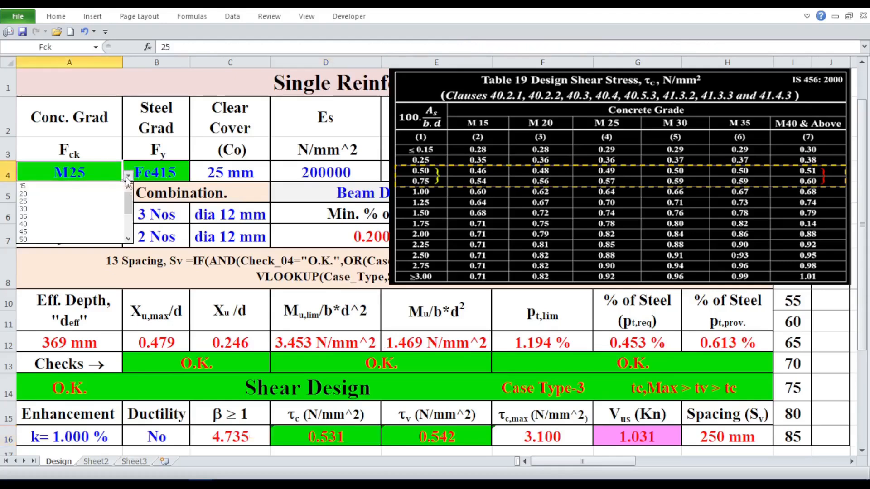
{"action": "left_click", "coordinate": [84, 224]}
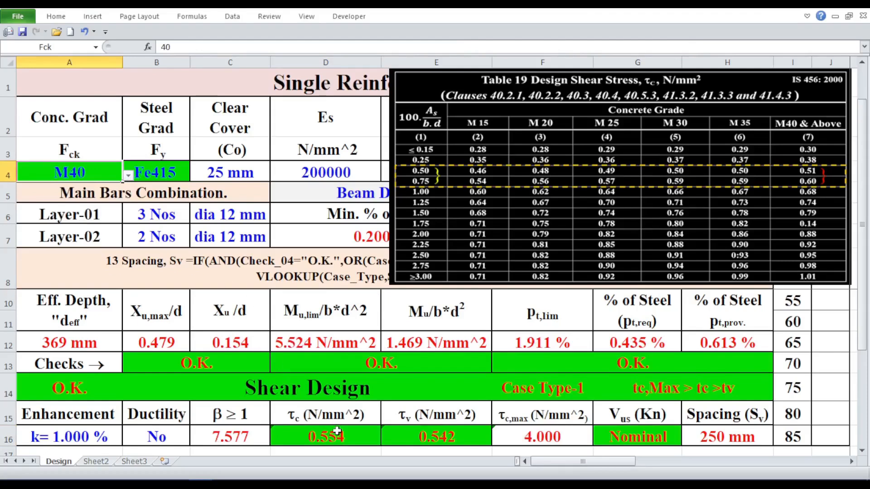
{"action": "left_click", "coordinate": [375, 436]}
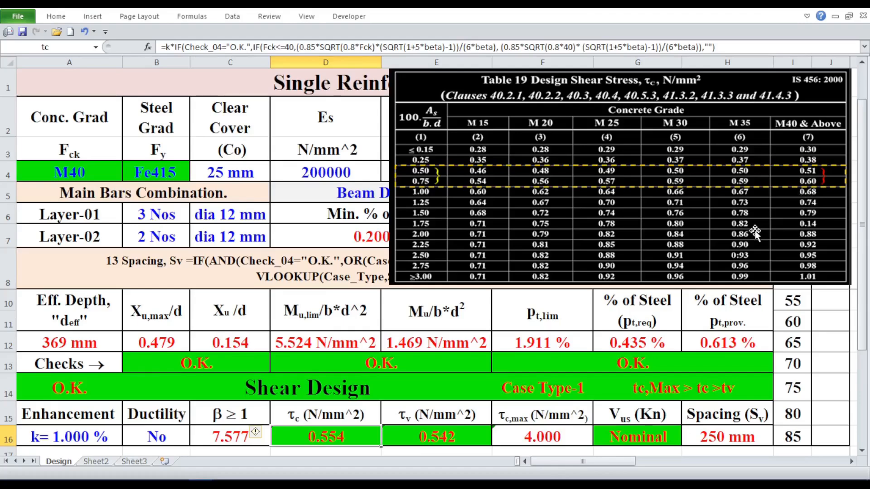
- Set the concrete grade to M60 and review the formulas of τc,max in F16 and τc in D16
{"action": "left_click", "coordinate": [112, 172]}
{"action": "left_click", "coordinate": [128, 175]}
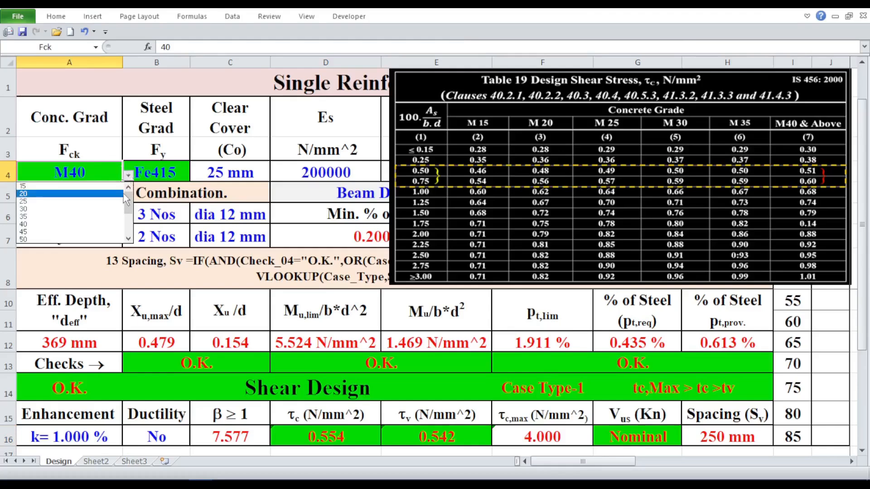
{"action": "left_click", "coordinate": [128, 238]}
{"action": "left_click", "coordinate": [128, 238]}
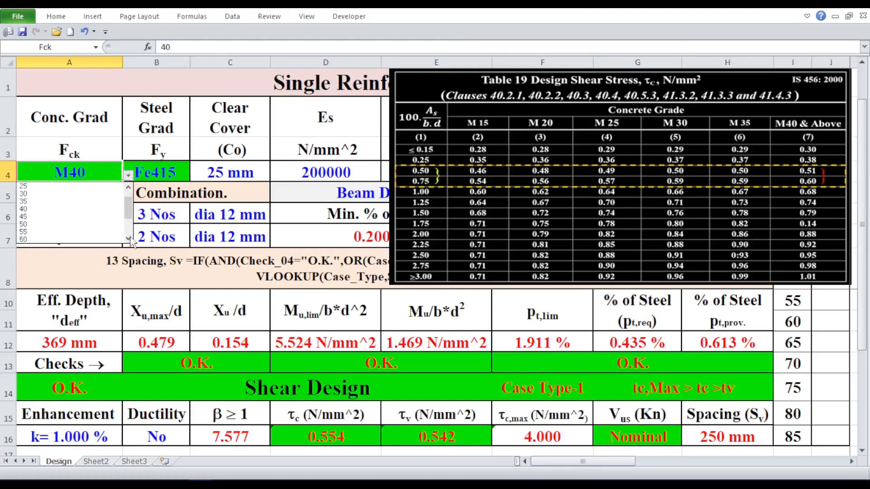
{"action": "left_click", "coordinate": [107, 239]}
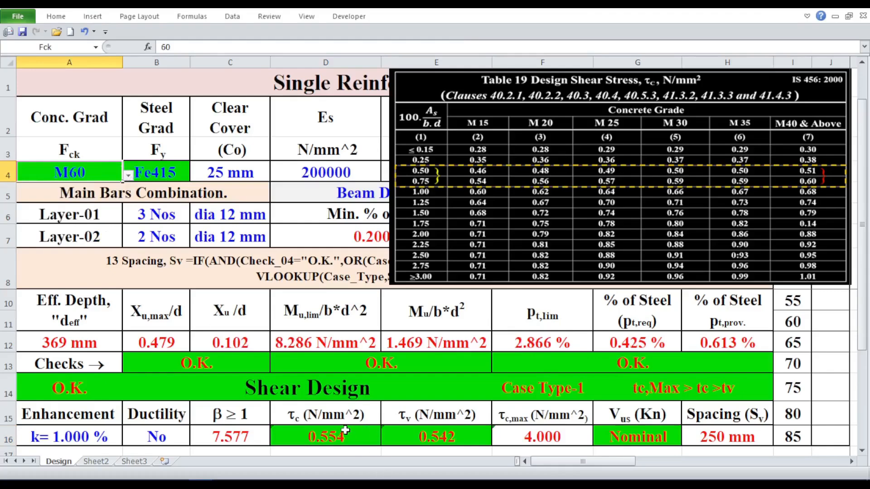
{"action": "left_click", "coordinate": [509, 436]}
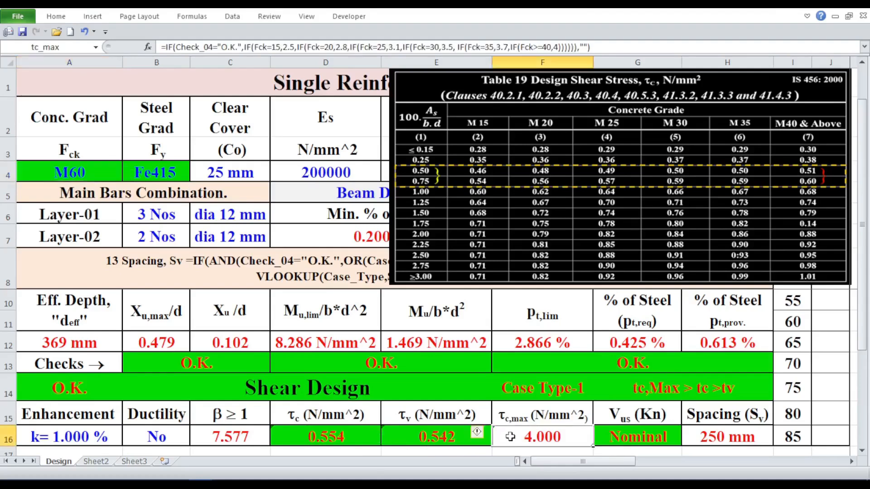
{"action": "left_click", "coordinate": [363, 440]}
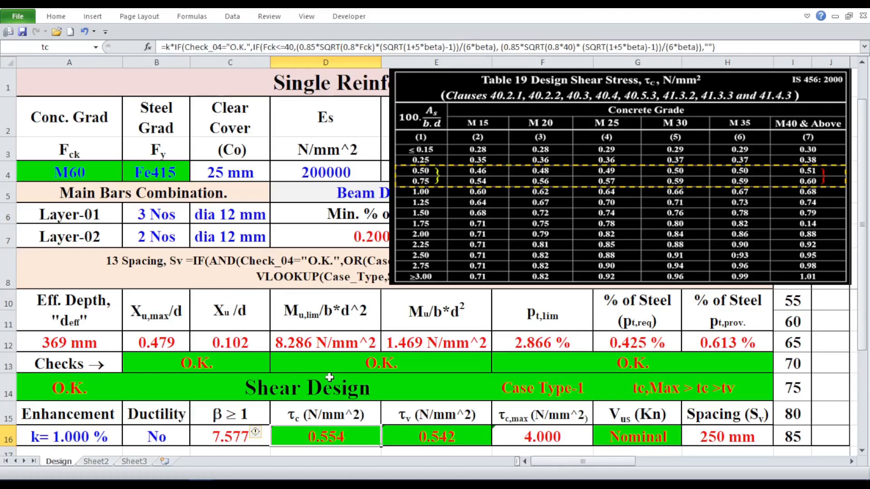
- Return the concrete grade in A4 to M25
{"action": "left_click", "coordinate": [835, 395]}
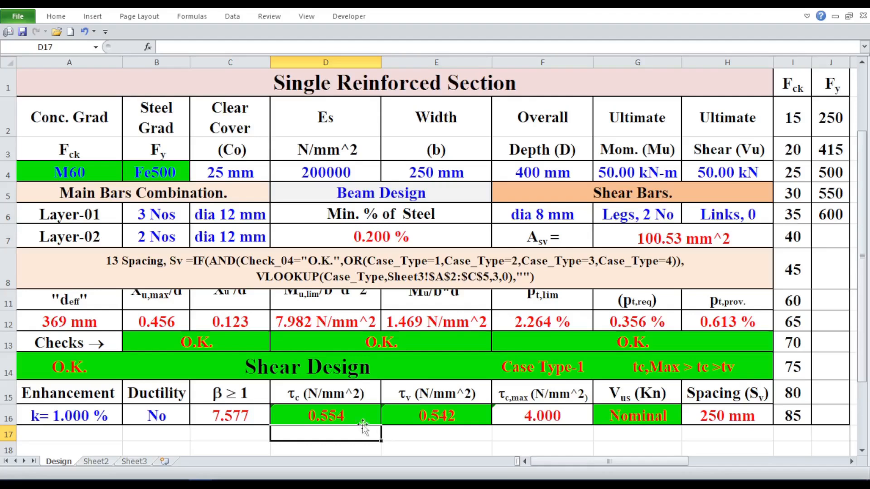
{"action": "left_click", "coordinate": [114, 177]}
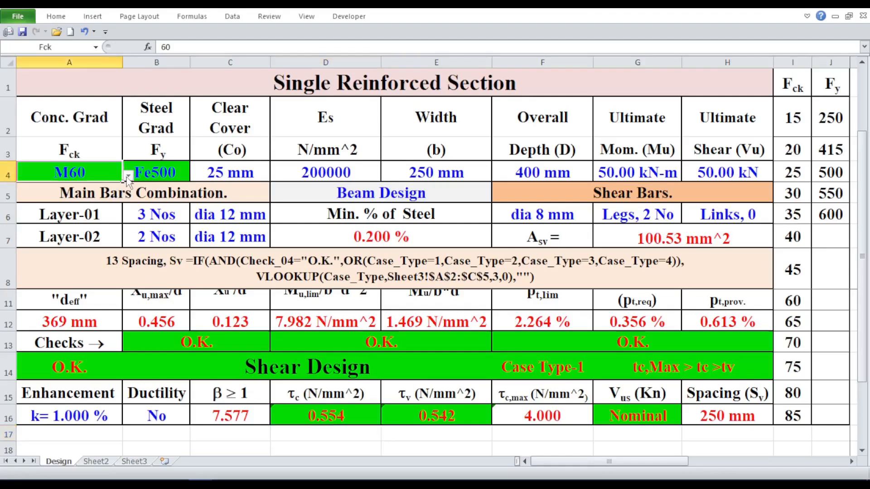
{"action": "left_click", "coordinate": [128, 175]}
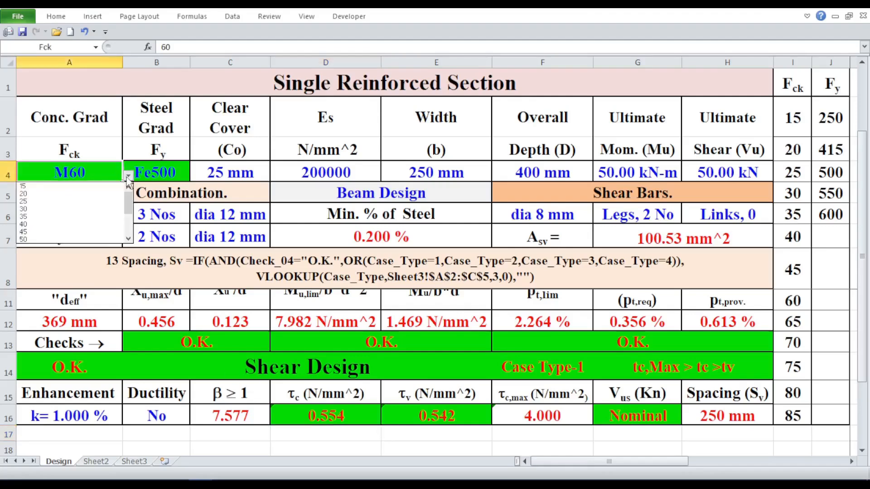
{"action": "left_click", "coordinate": [95, 202]}
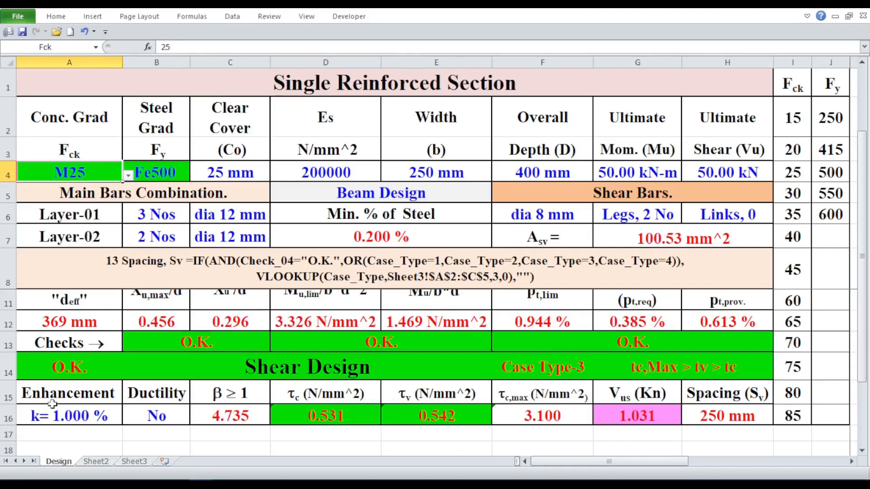
- Review the enhancement factor in A16 and the formulas of Vus in G16, the case type in F14 and its description in G14
{"action": "left_click", "coordinate": [86, 415]}
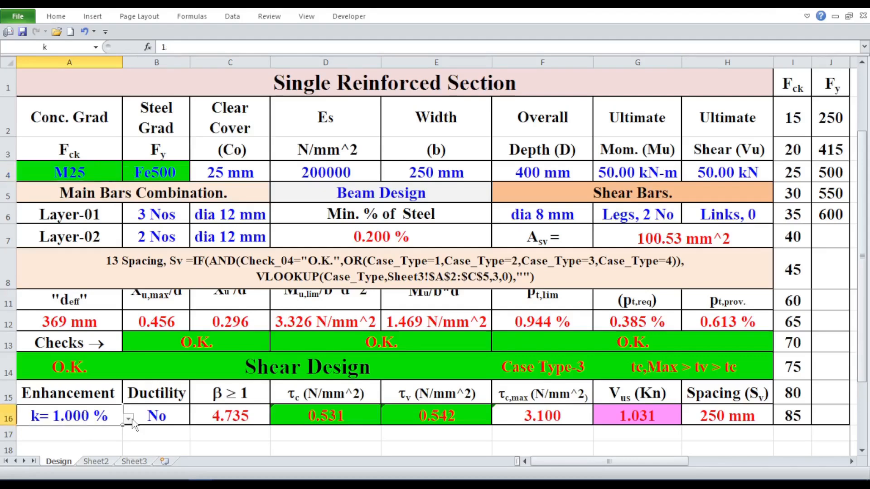
{"action": "left_click", "coordinate": [619, 413]}
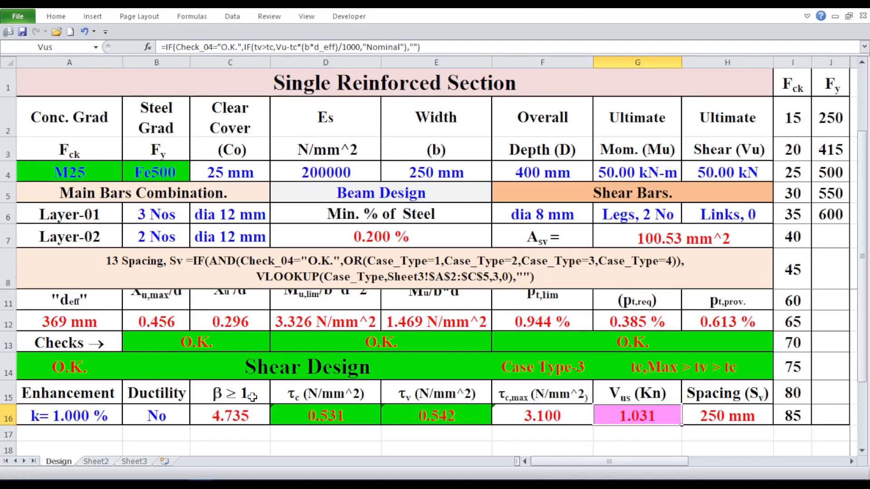
{"action": "left_click", "coordinate": [547, 372]}
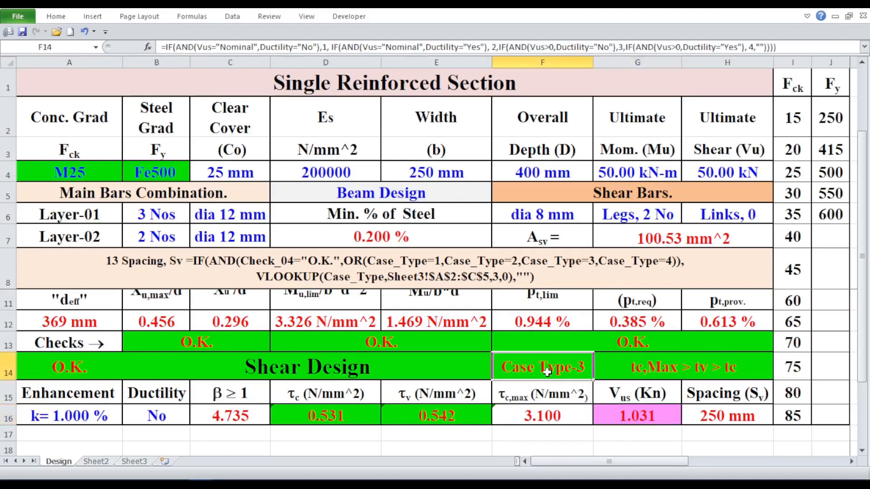
{"action": "left_click", "coordinate": [631, 367]}
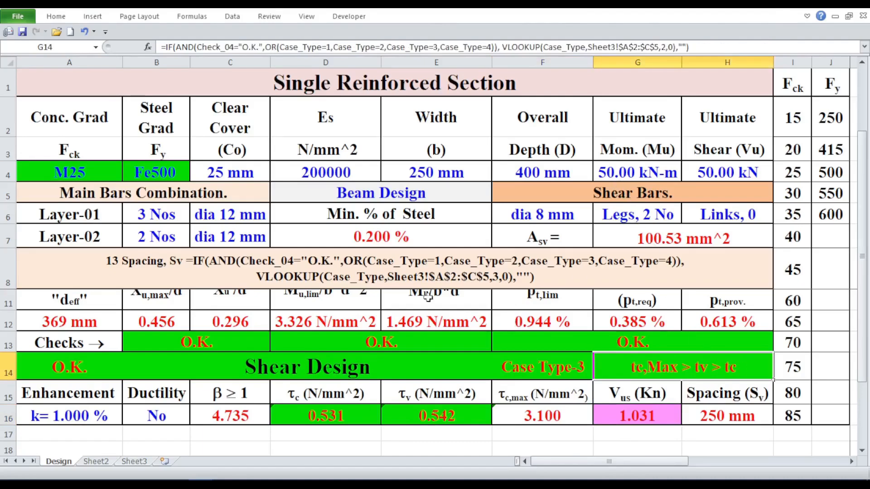
- Set the enhancement factor k in A16 to 1.050 and check Vus, the case type and description, and the spacing Sv
{"action": "left_click", "coordinate": [109, 417]}
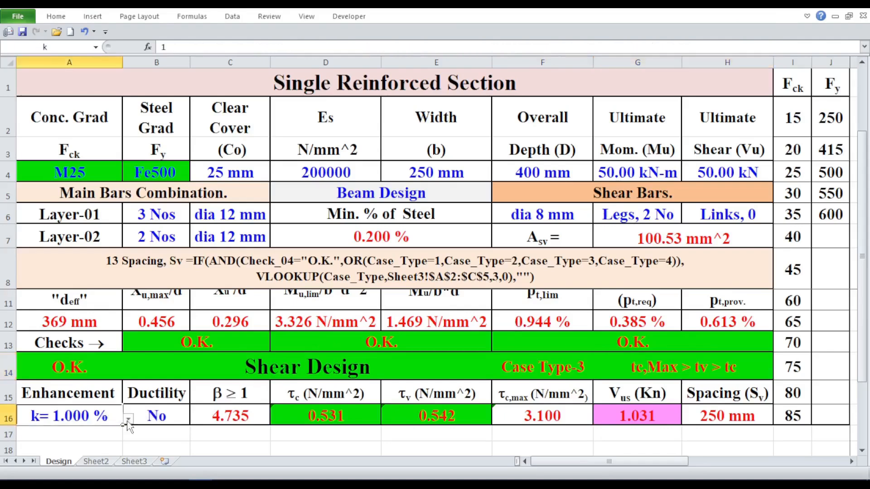
{"action": "left_click", "coordinate": [129, 423]}
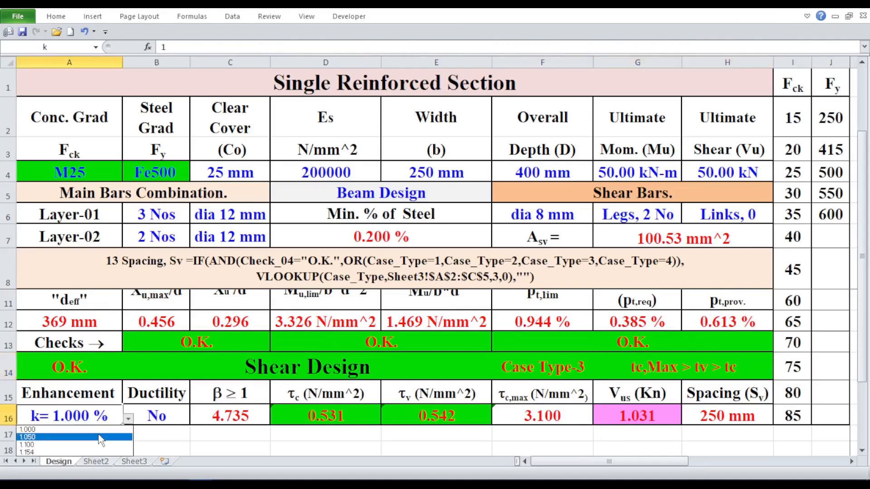
{"action": "left_click", "coordinate": [101, 438]}
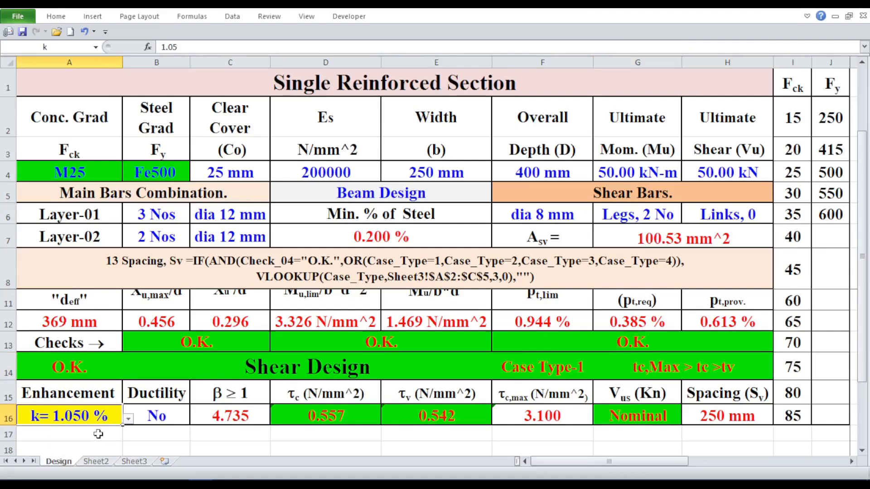
{"action": "left_click", "coordinate": [229, 439]}
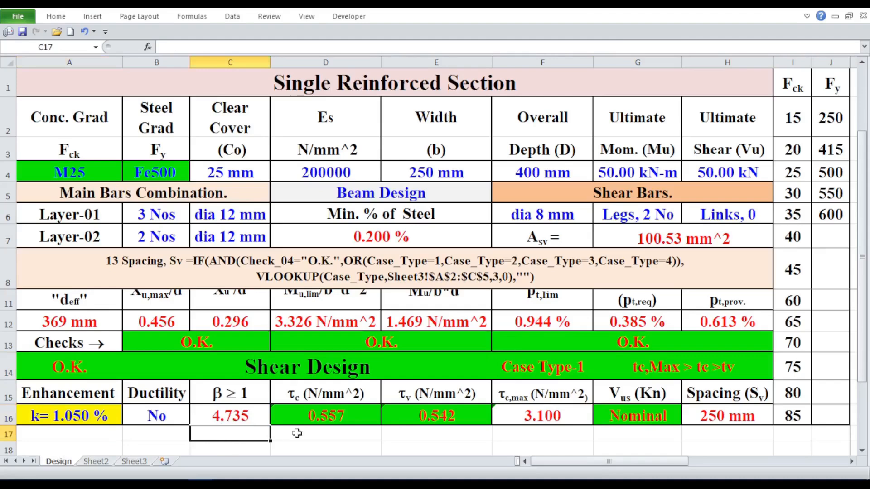
{"action": "left_click", "coordinate": [621, 415]}
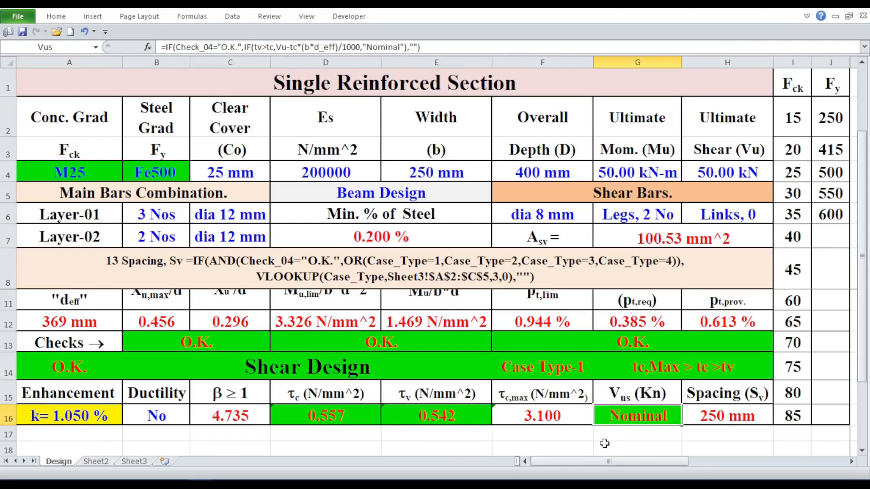
{"action": "left_click", "coordinate": [575, 373]}
{"action": "left_click", "coordinate": [638, 372]}
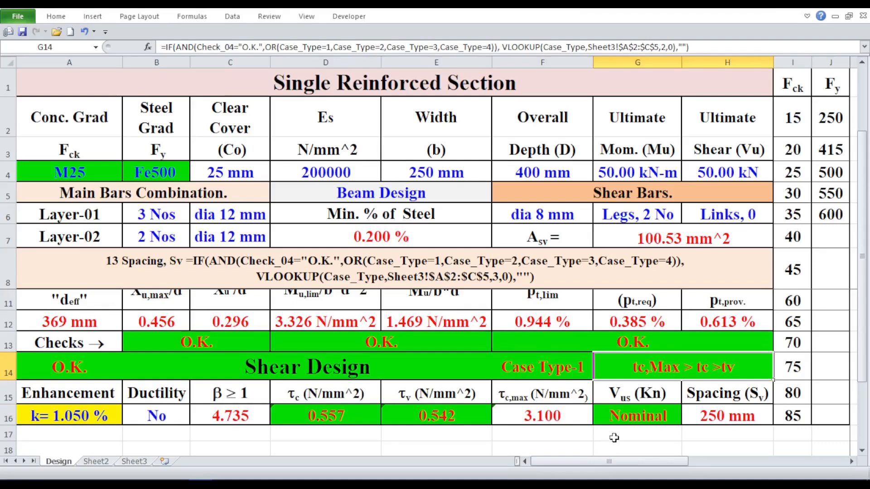
{"action": "left_click", "coordinate": [702, 410]}
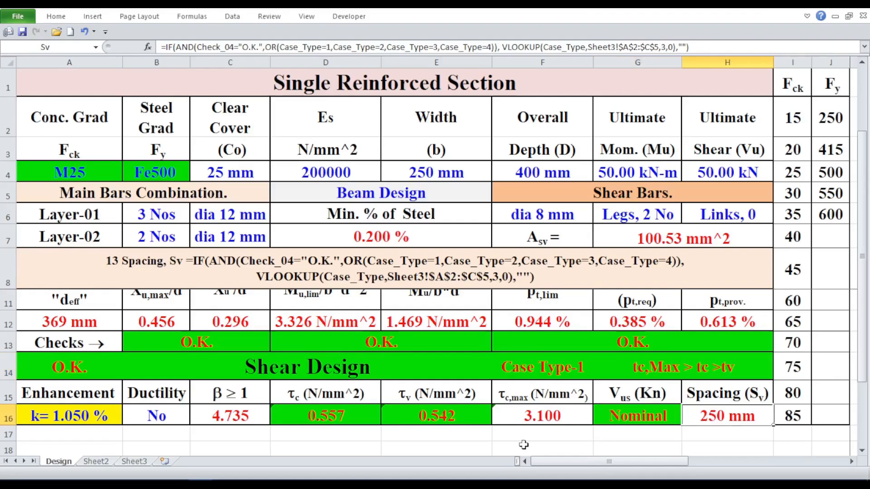
- Set Ductility in B16 to Yes and check the link spacing Sv in H16
{"action": "left_click", "coordinate": [146, 415]}
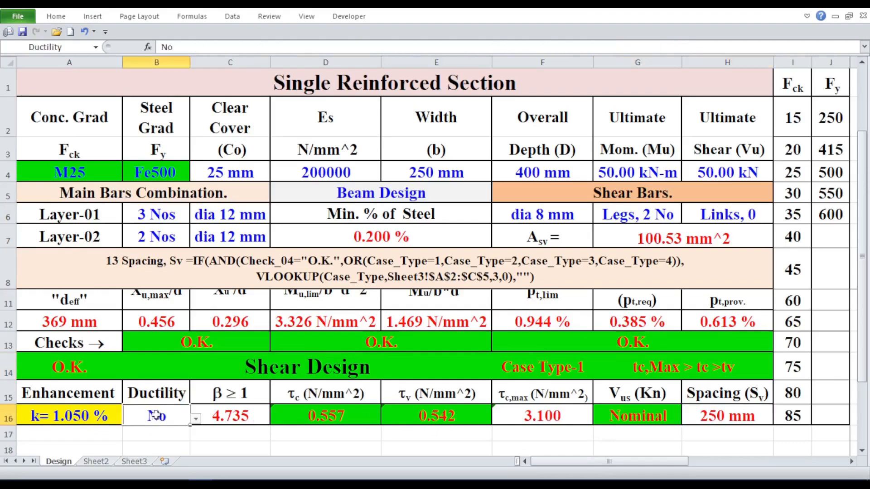
{"action": "left_click", "coordinate": [195, 421]}
{"action": "left_click", "coordinate": [173, 431]}
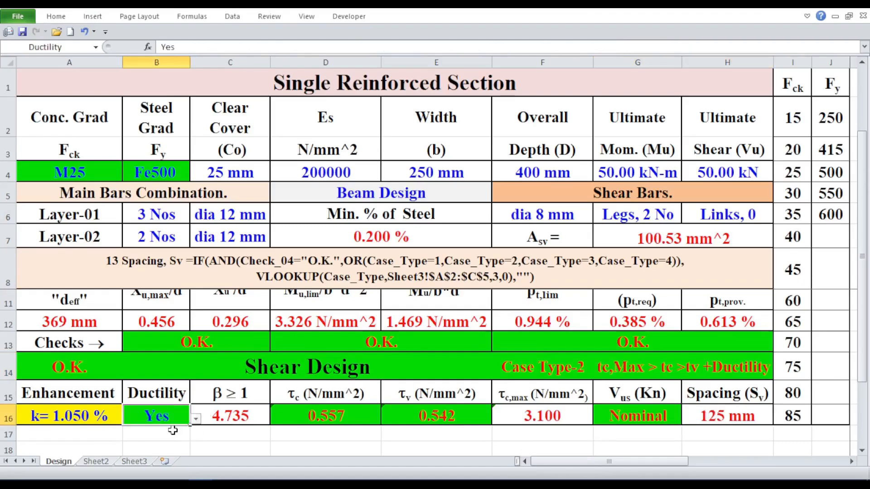
{"action": "left_click", "coordinate": [187, 444]}
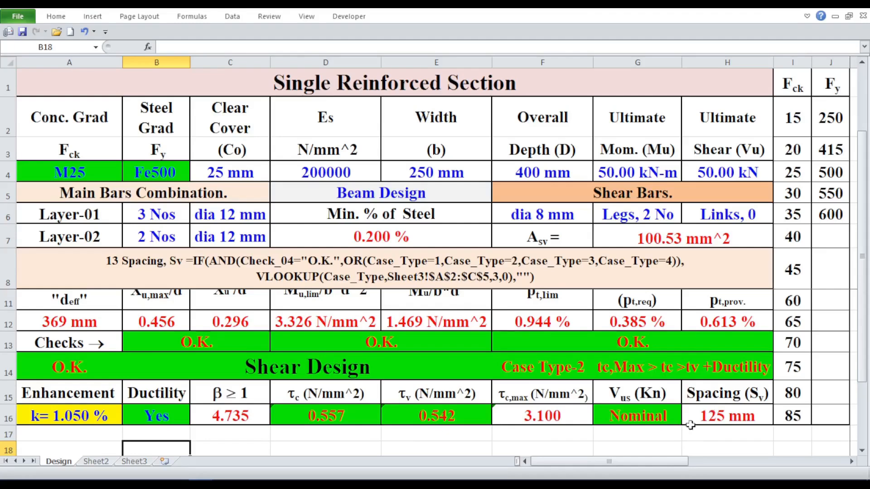
{"action": "left_click", "coordinate": [685, 446]}
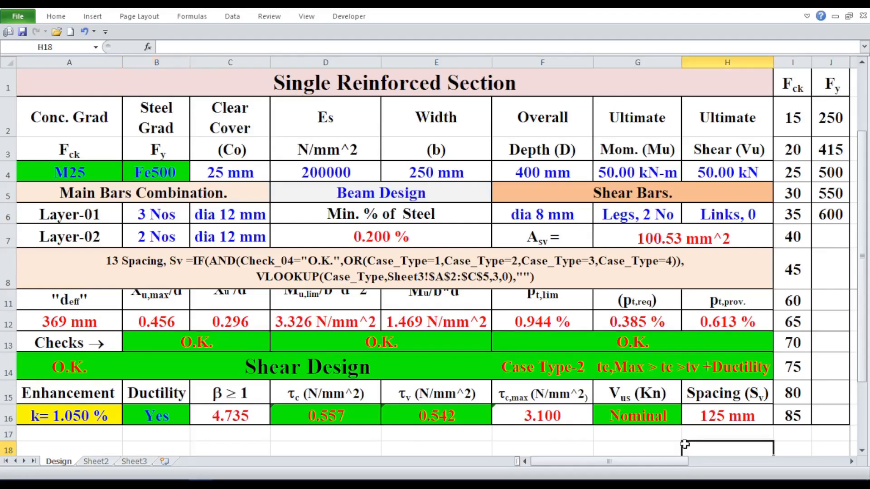
{"action": "left_click", "coordinate": [712, 416]}
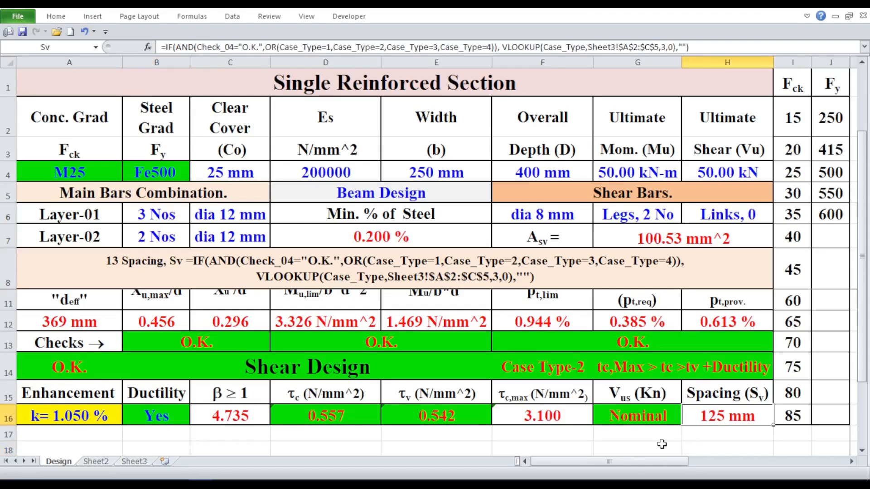
{"action": "left_click", "coordinate": [362, 439]}
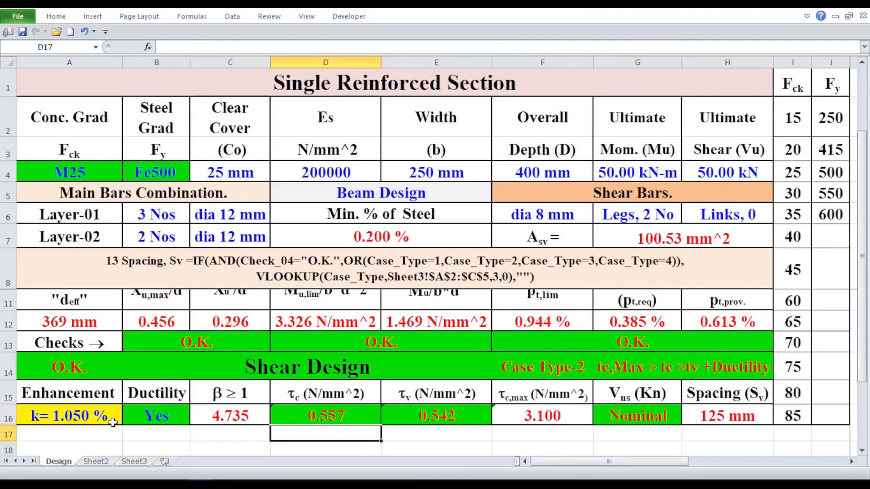
- Return the enhancement factor k in A16 to 1.000 and Ductility in B16 to No
{"action": "left_click", "coordinate": [113, 423]}
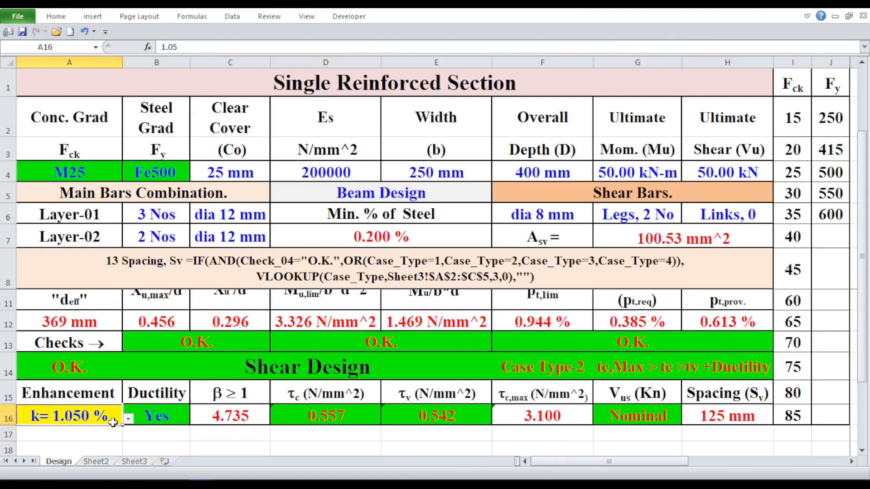
{"action": "left_click", "coordinate": [128, 421]}
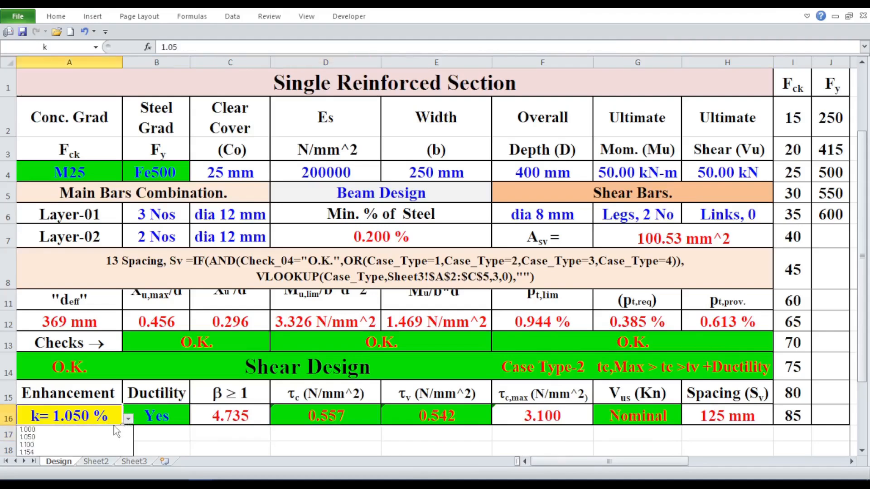
{"action": "left_click", "coordinate": [113, 430]}
{"action": "left_click", "coordinate": [177, 413]}
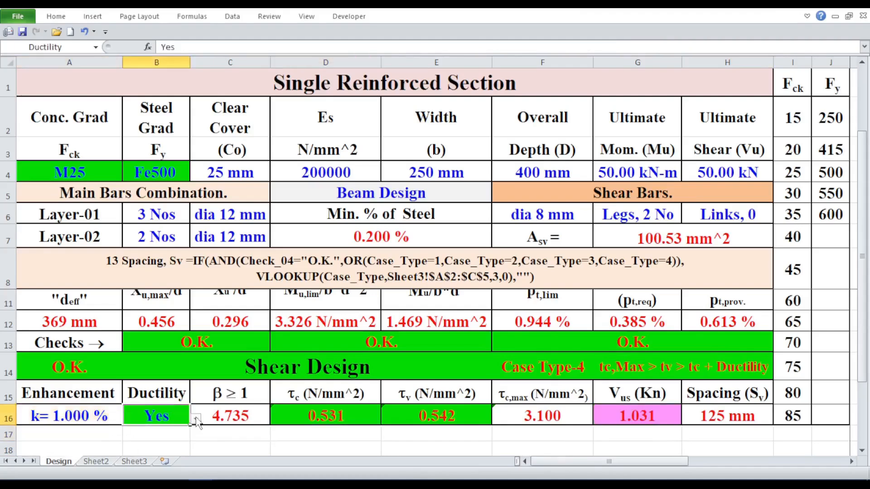
{"action": "left_click", "coordinate": [195, 419]}
{"action": "left_click", "coordinate": [143, 436]}
{"action": "left_click", "coordinate": [142, 436]}
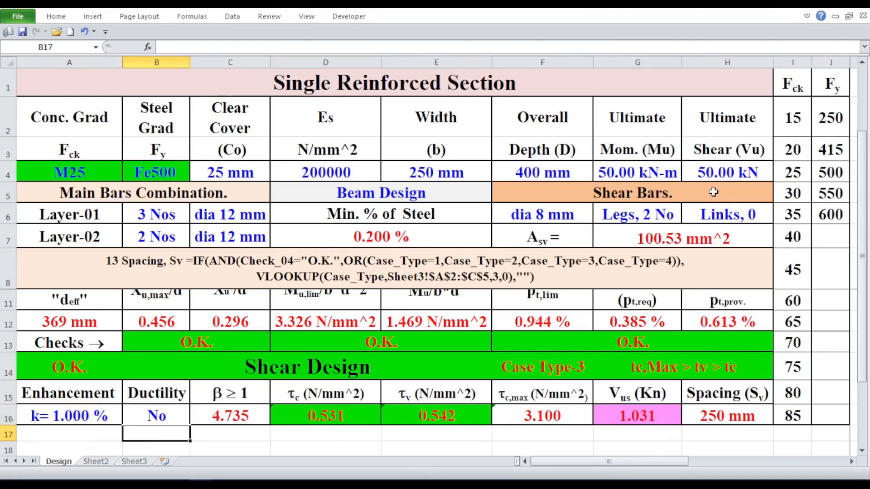
- Set the ultimate shear Vu in H4 to 150 kN and check the spacing Sv in H16
{"action": "left_click", "coordinate": [706, 176]}
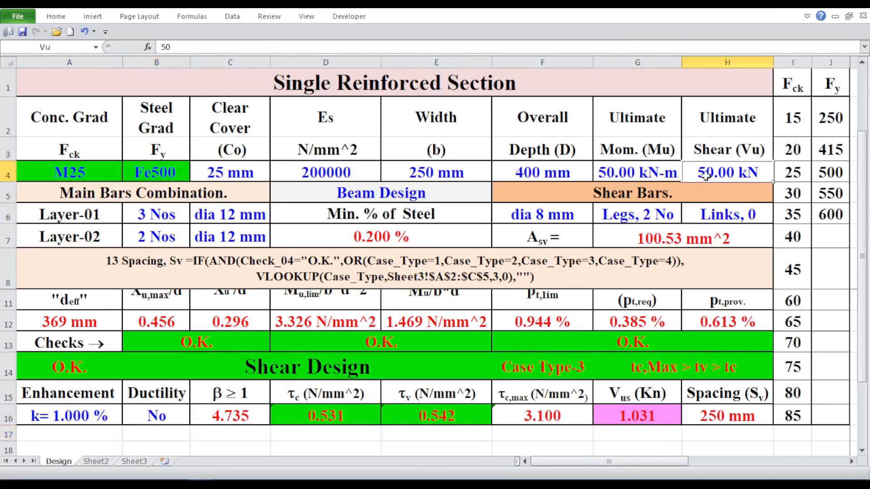
{"action": "type", "text": "150"}
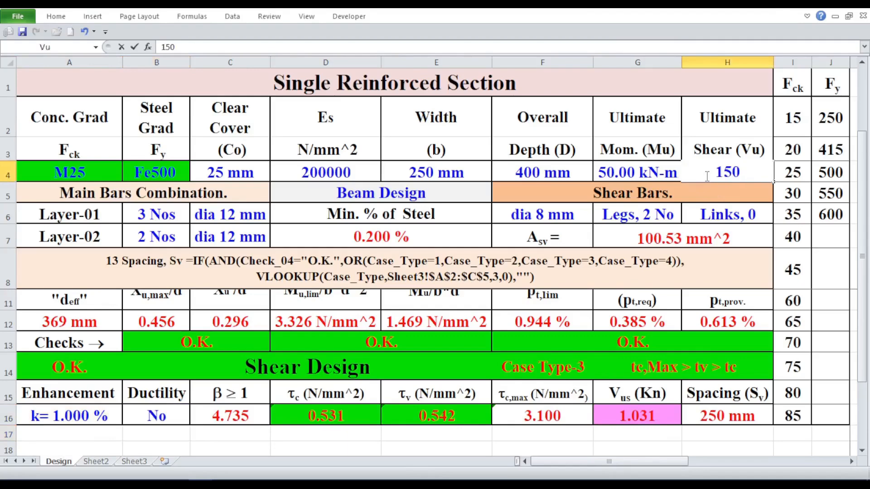
{"action": "key", "text": "Return"}
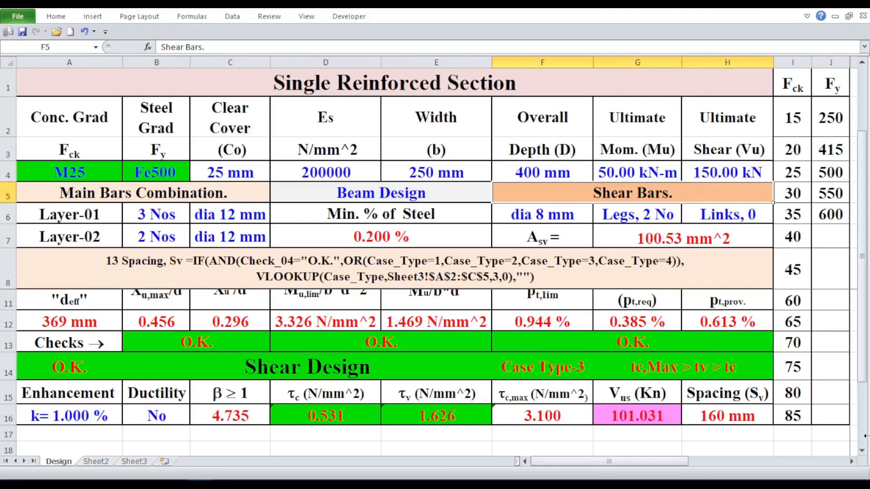
{"action": "left_click", "coordinate": [746, 415]}
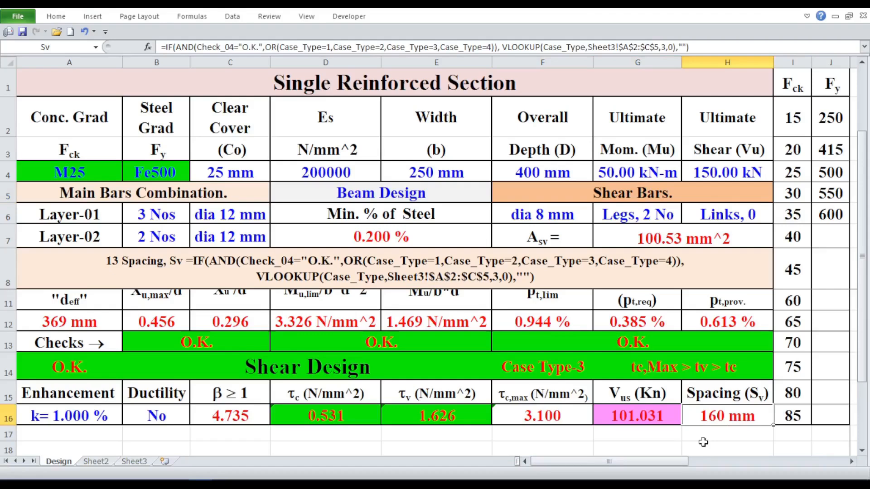
- Set the enhancement factor k in A16 to 1.154
{"action": "left_click", "coordinate": [111, 413]}
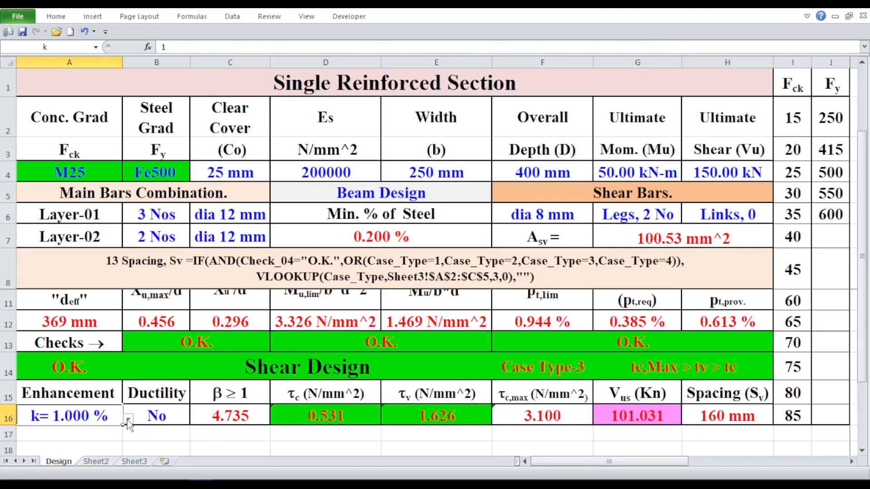
{"action": "left_click", "coordinate": [129, 421]}
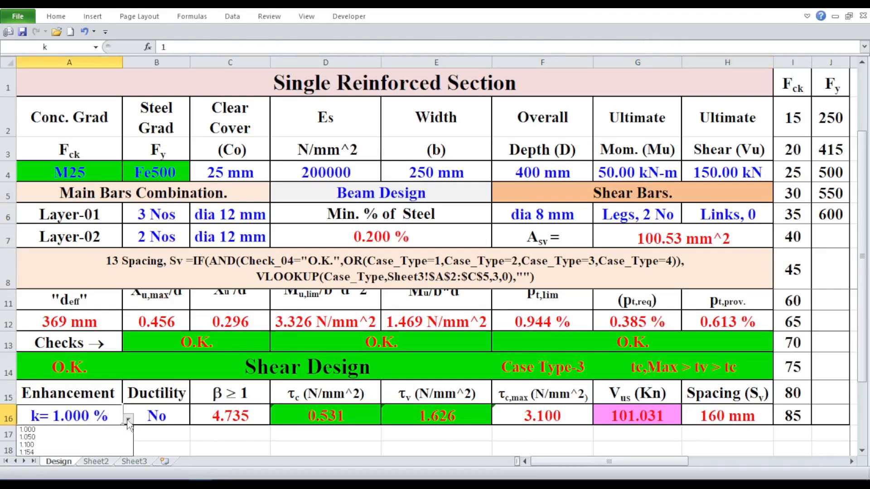
{"action": "left_click", "coordinate": [86, 454]}
- Enable ductility in B16 by choosing Yes and inspect the spacing Sv in H16 for this case
{"action": "left_click", "coordinate": [173, 417]}
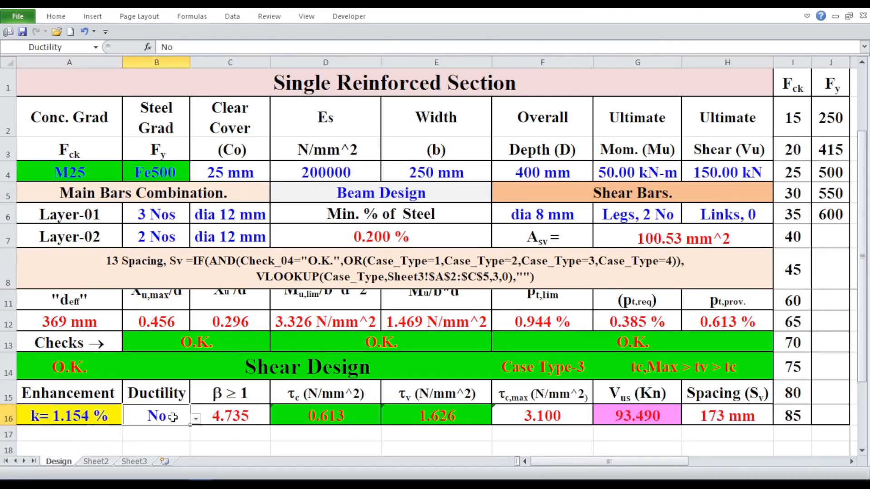
{"action": "left_click", "coordinate": [196, 419]}
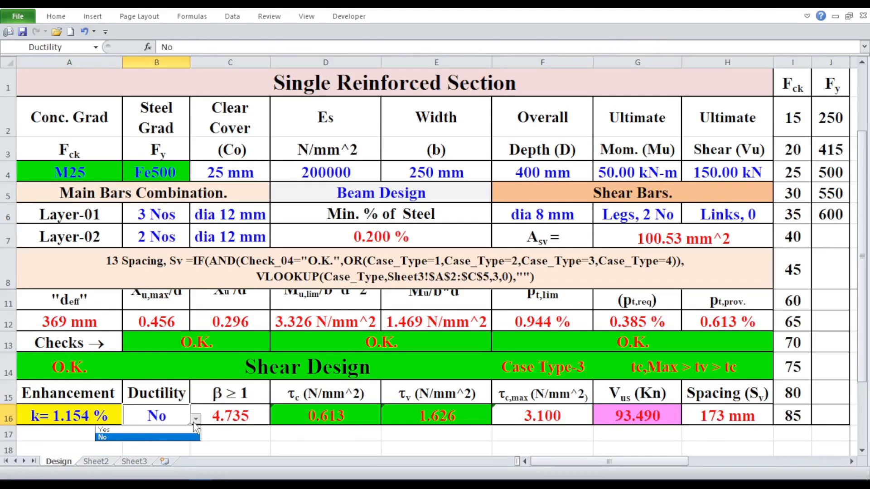
{"action": "left_click", "coordinate": [150, 432]}
{"action": "left_click", "coordinate": [317, 446]}
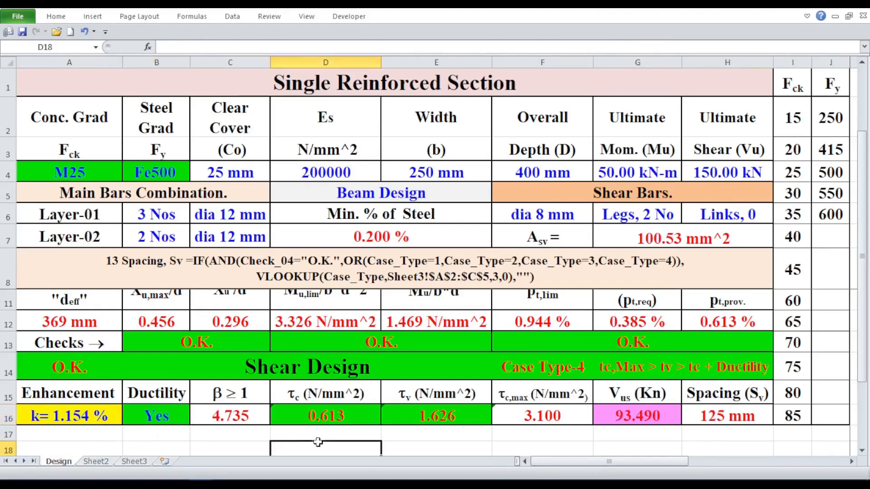
{"action": "left_click", "coordinate": [718, 412]}
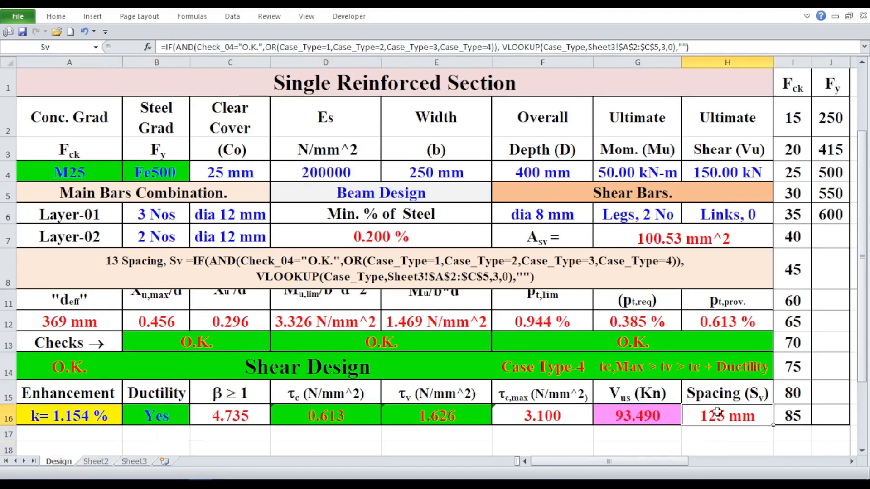